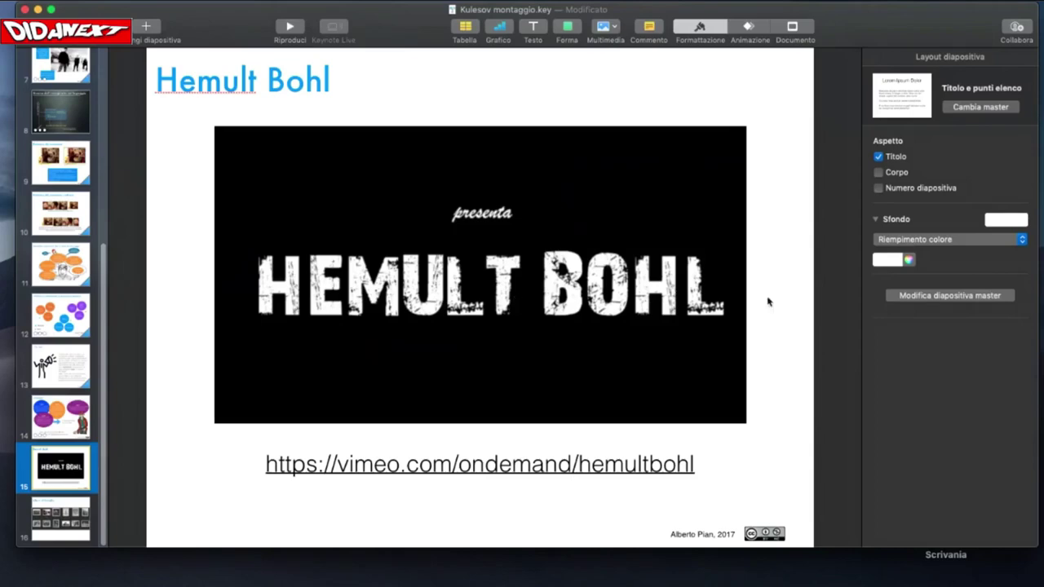
# - Open the slide's Hemult Bohl Vimeo link in the web browser and enlarge the browser window
pyautogui.click(643, 299)
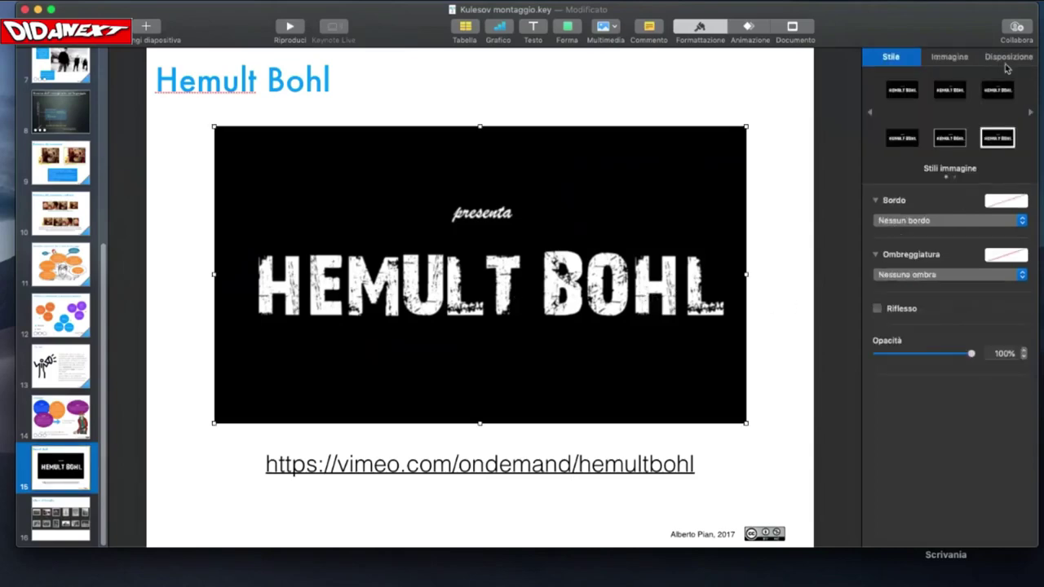
pyautogui.click(962, 59)
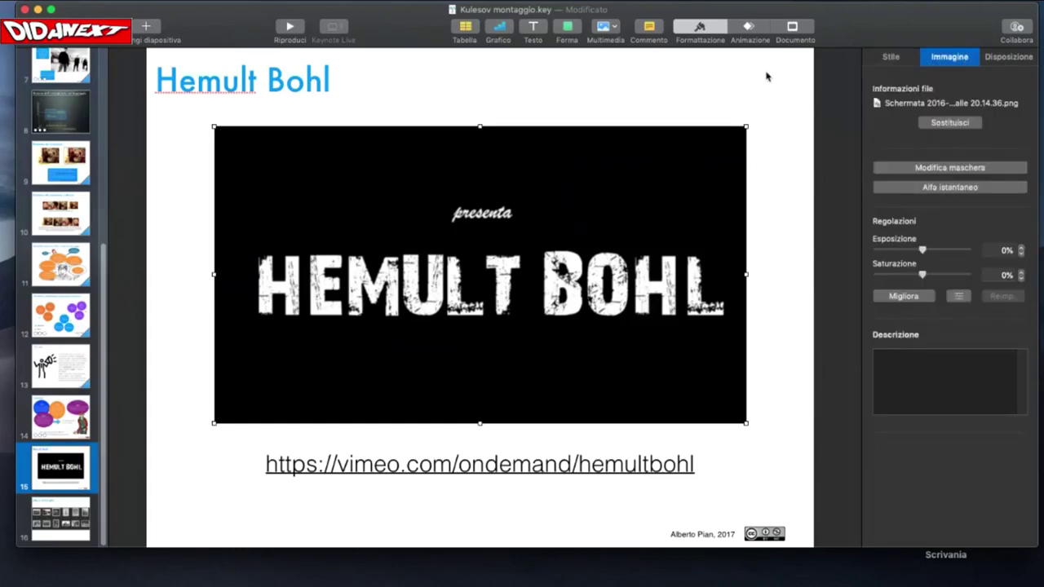
pyautogui.click(481, 471)
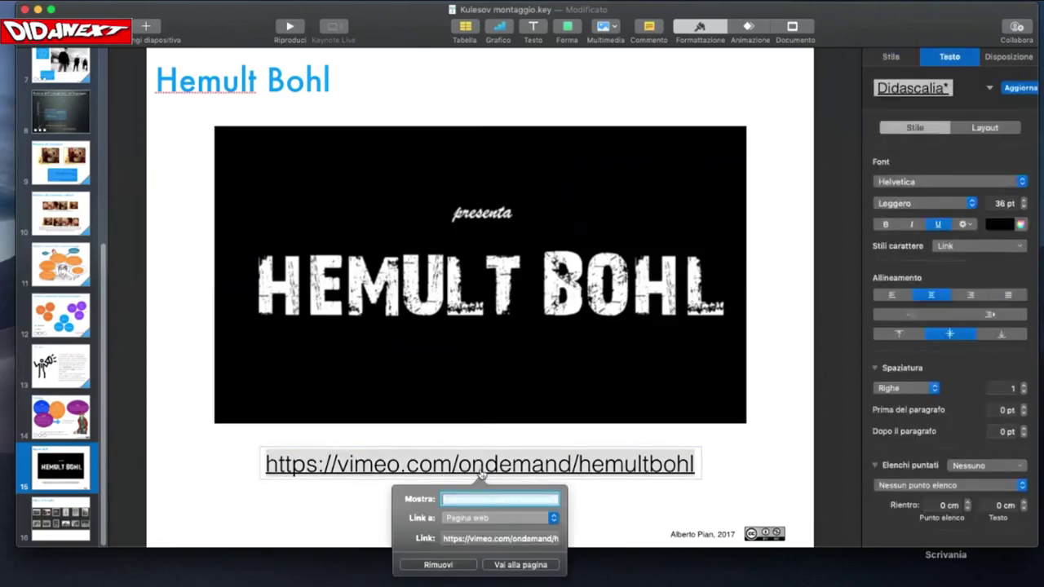
pyautogui.click(522, 565)
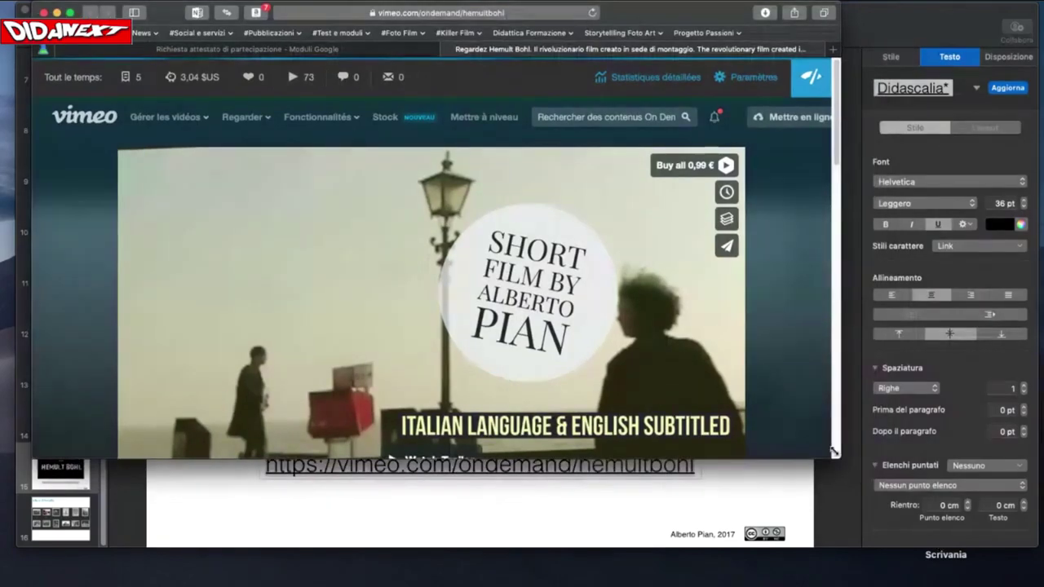
pyautogui.doubleClick(834, 451)
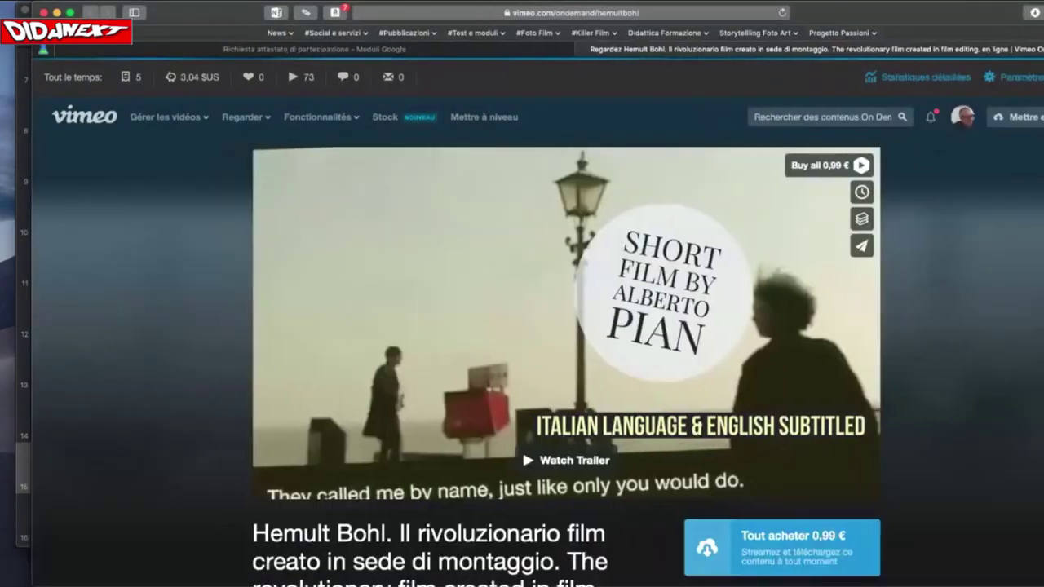
# - Open the details of the Italian-language film with English subtitles on the Vimeo page and start the free playback
pyautogui.scroll(-2, 591, 341)
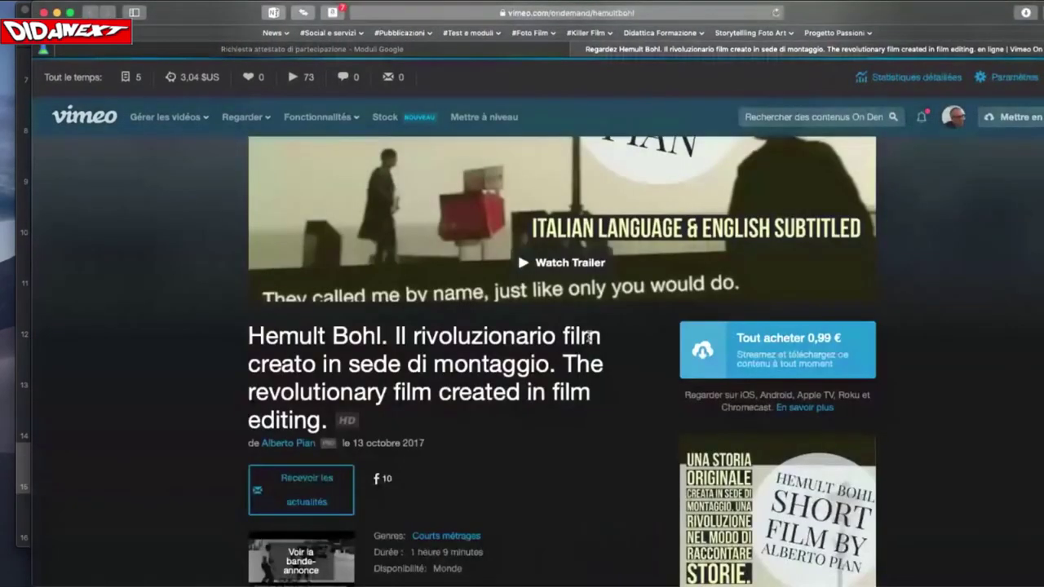
pyautogui.scroll(-5, 517, 253)
pyautogui.click(388, 325)
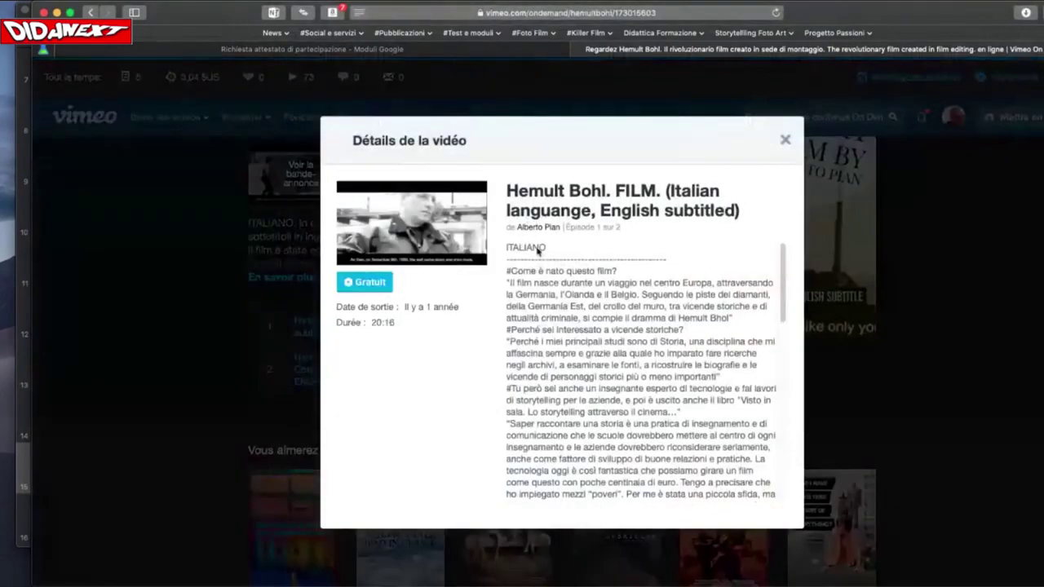
pyautogui.click(364, 284)
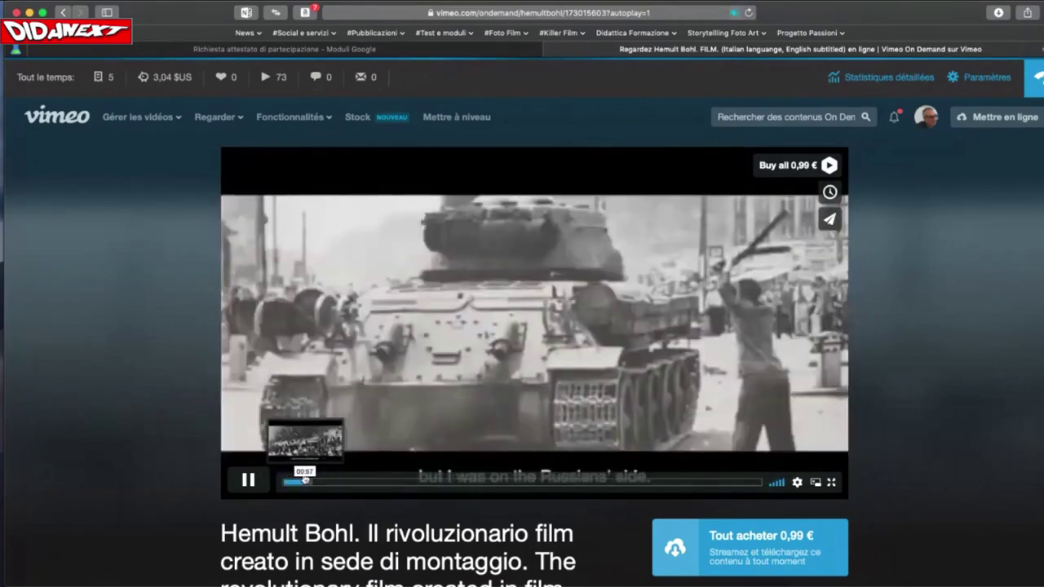
# - Seek through the film's opening to about 00:45 and pause on the man in the dark jacket
pyautogui.click(301, 481)
pyautogui.click(296, 481)
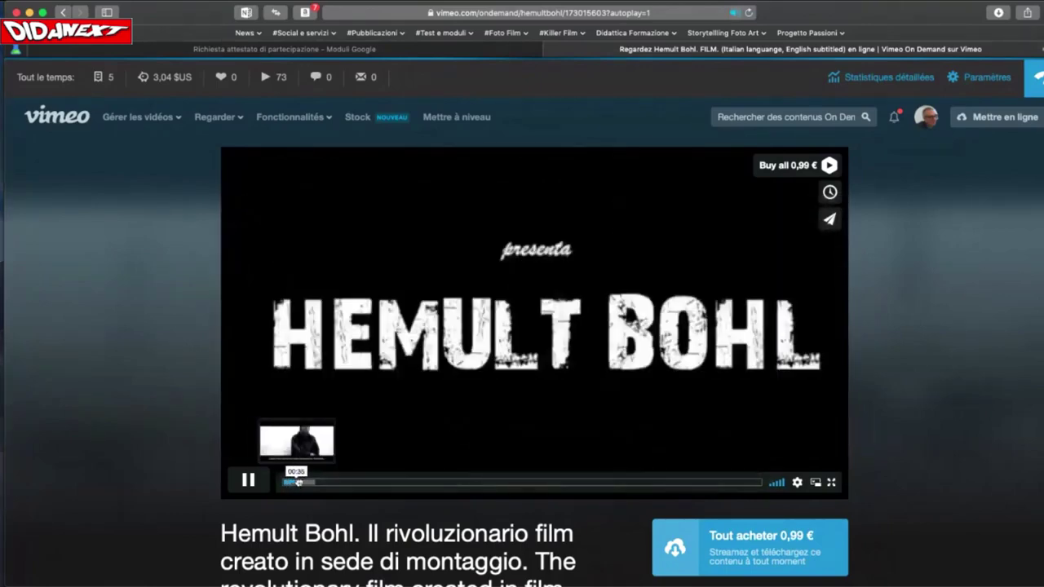
pyautogui.click(301, 482)
pyautogui.click(300, 482)
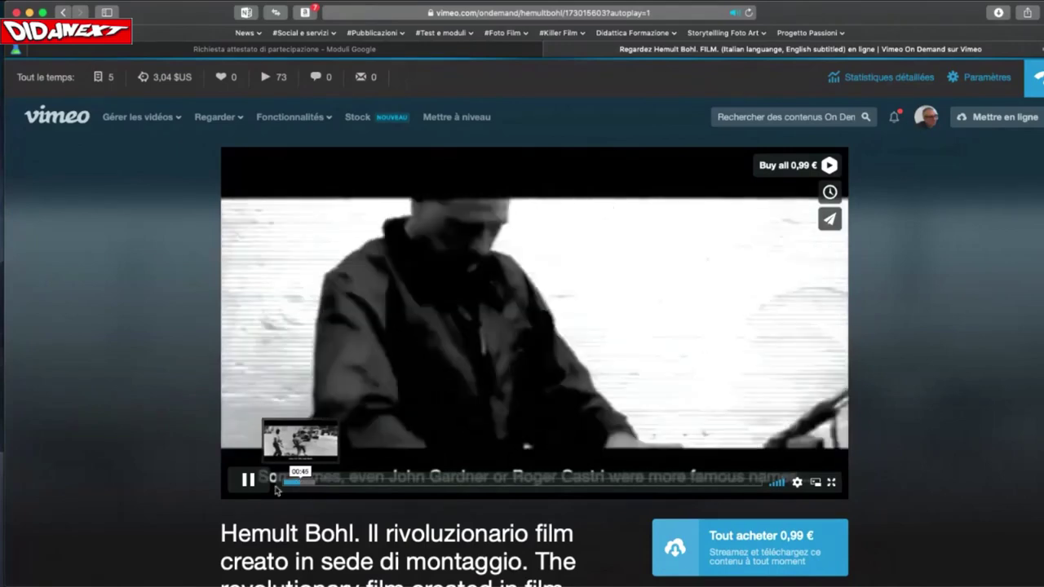
pyautogui.click(246, 482)
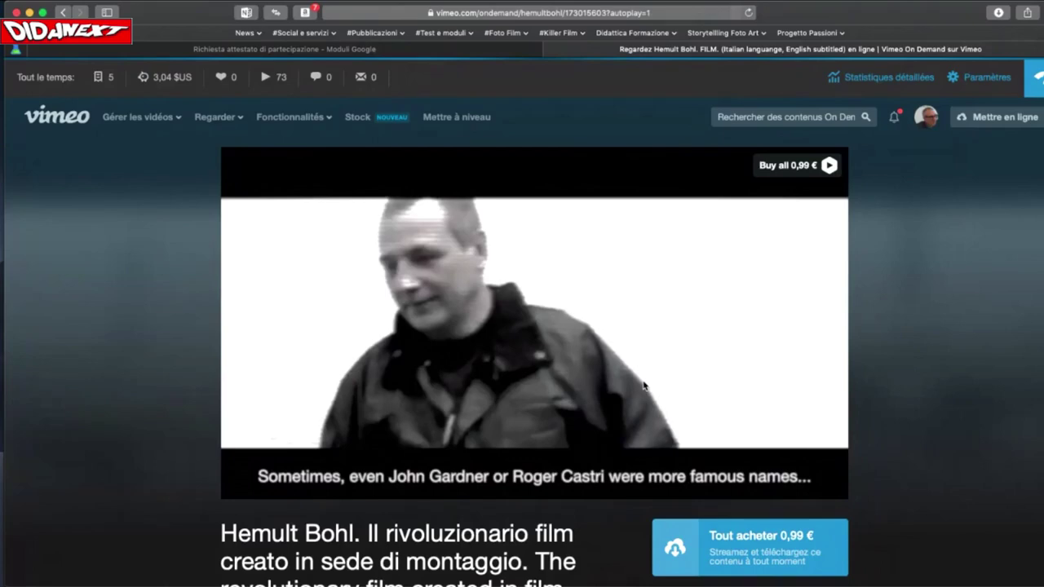
# - Advance the film through about 00:58 and 01:07, and pause on the archive shot of the curly-haired child
pyautogui.moveTo(460, 245)
pyautogui.scroll(-3, 886, 352)
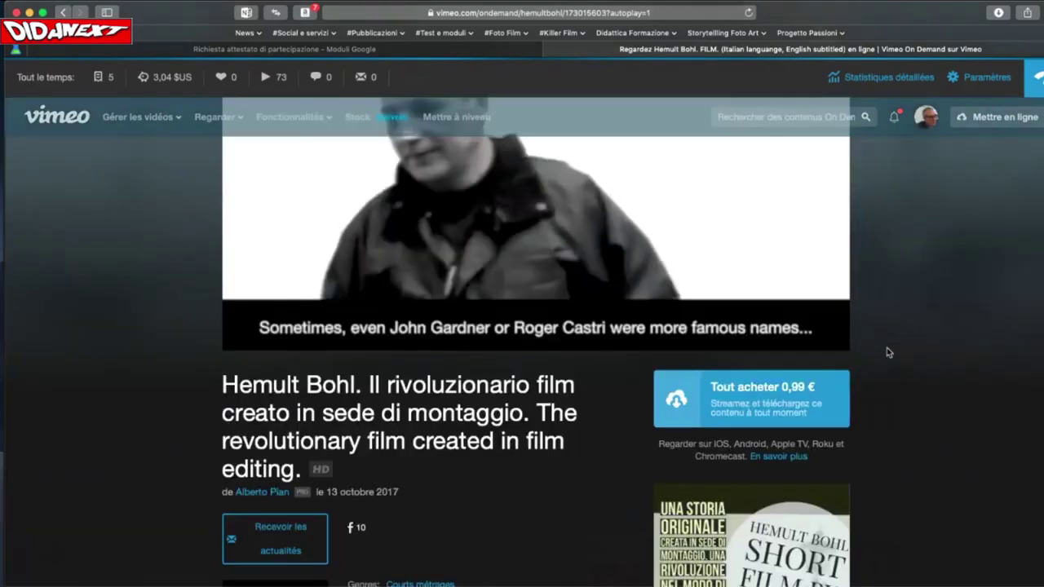
pyautogui.scroll(-1, 886, 347)
pyautogui.scroll(4, 886, 347)
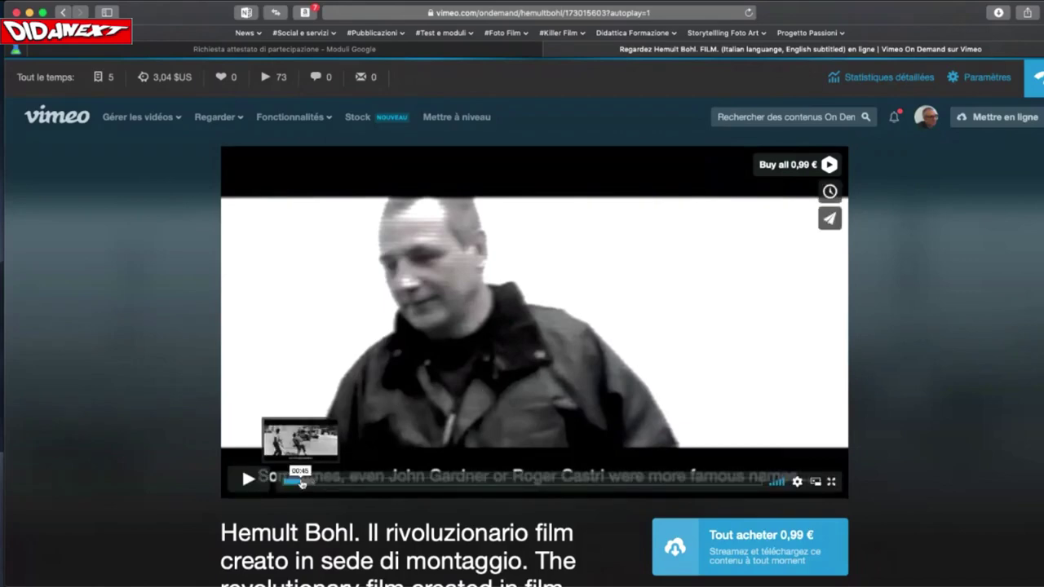
pyautogui.moveTo(298, 482); pyautogui.dragTo(306, 480)
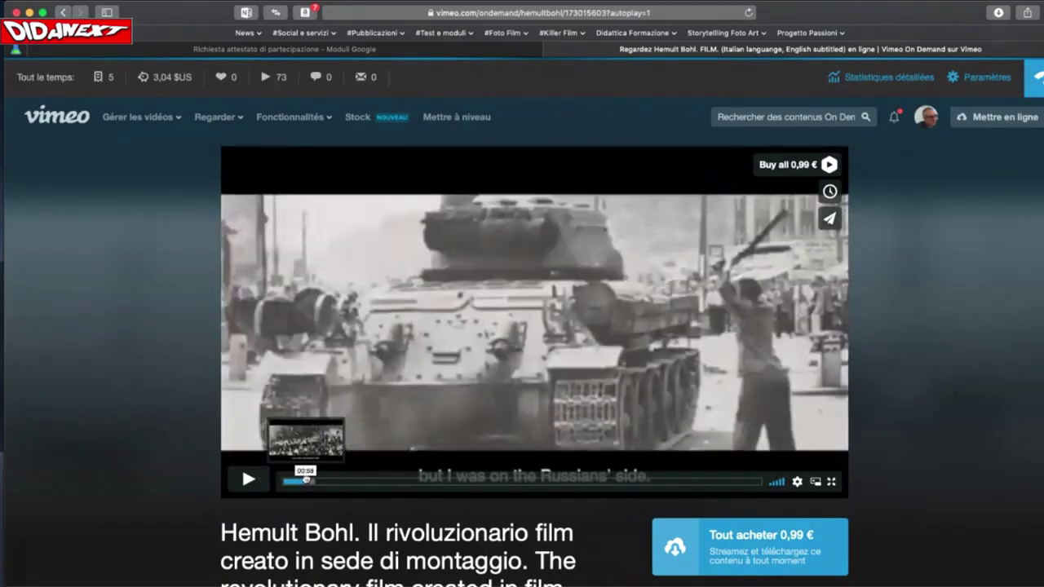
pyautogui.moveTo(306, 480); pyautogui.dragTo(309, 480)
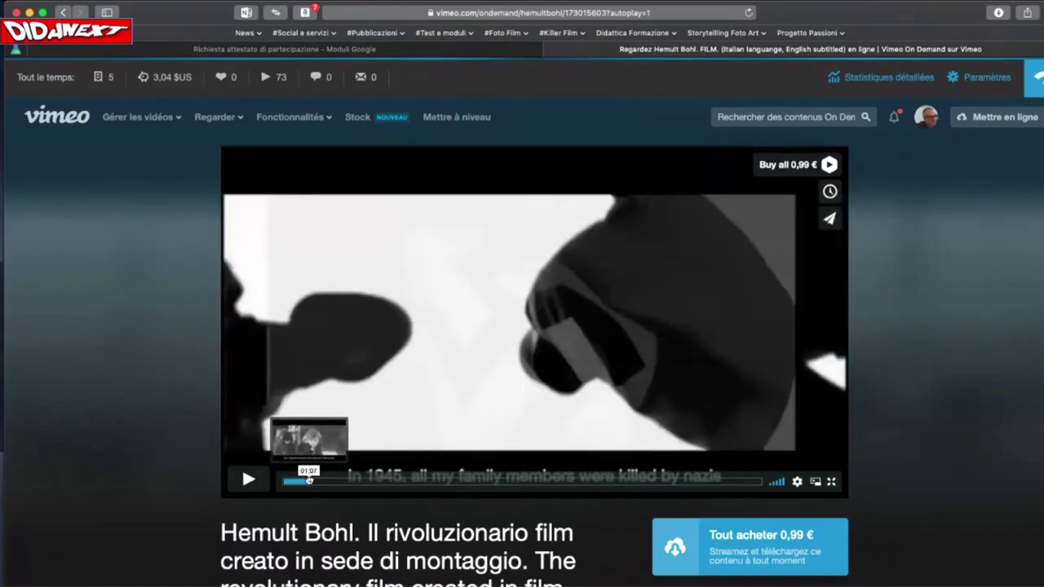
pyautogui.moveTo(309, 480); pyautogui.dragTo(310, 480)
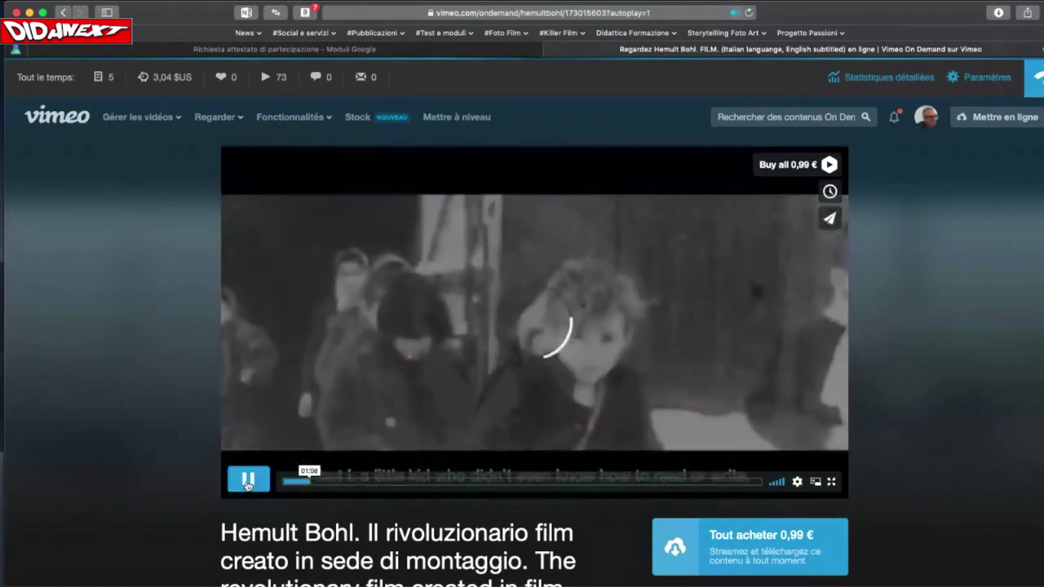
pyautogui.click(247, 479)
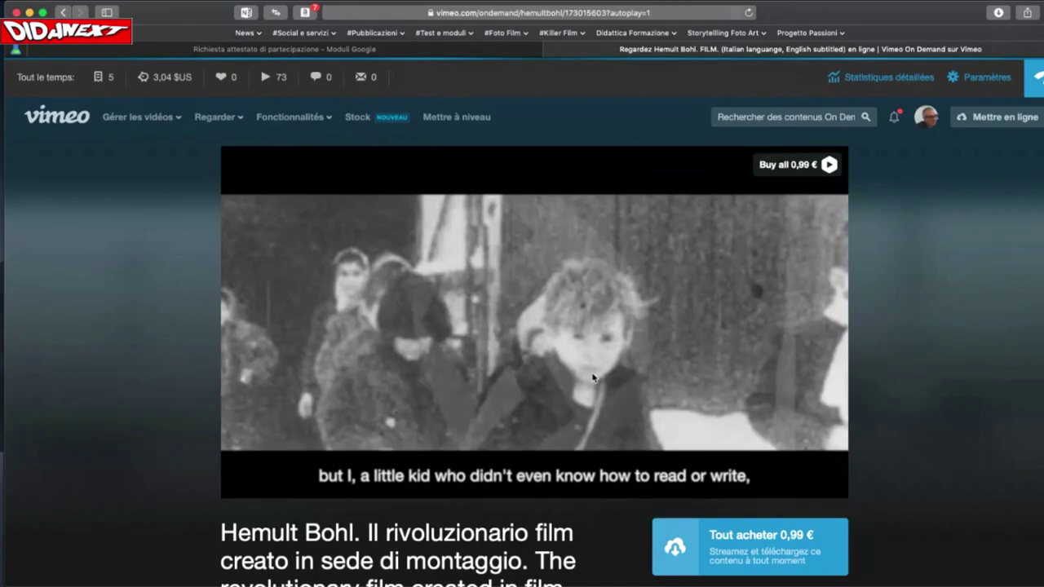
# - Advance the film through about 01:17 and 01:22 to the prison scene near 02:06, and pause at the wind turbines
pyautogui.moveTo(614, 397)
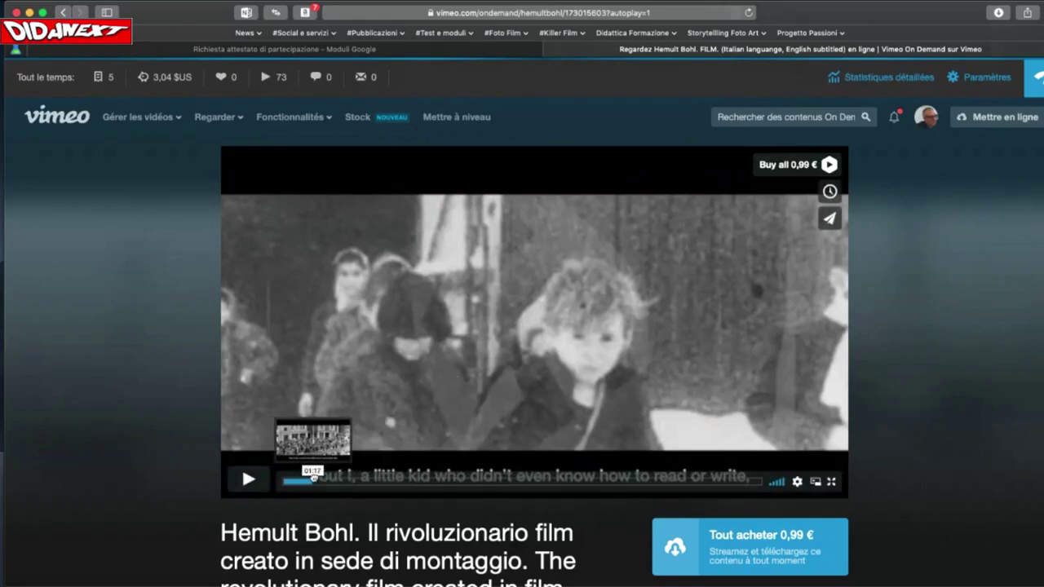
pyautogui.click(313, 478)
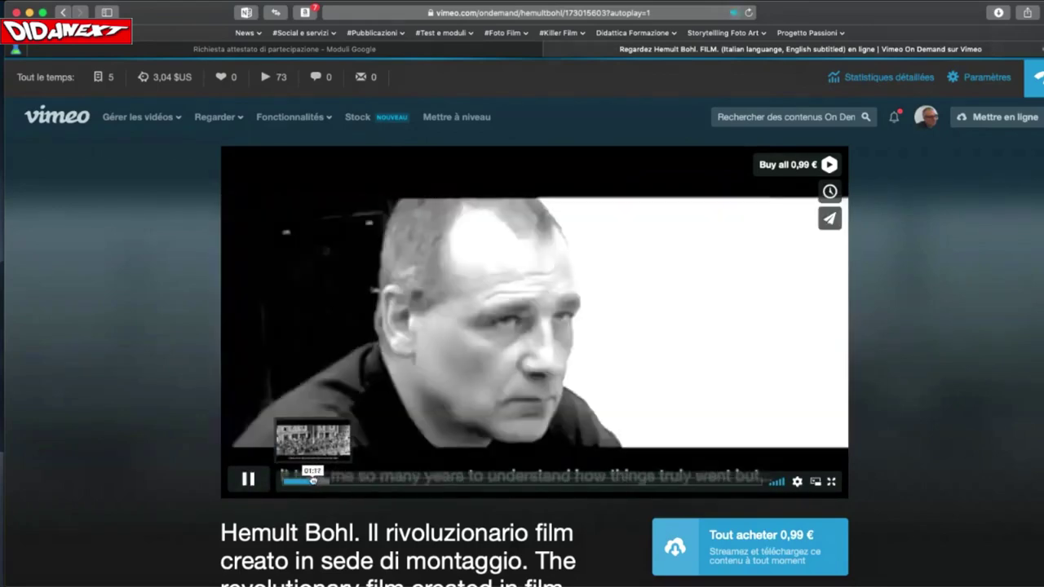
pyautogui.click(314, 480)
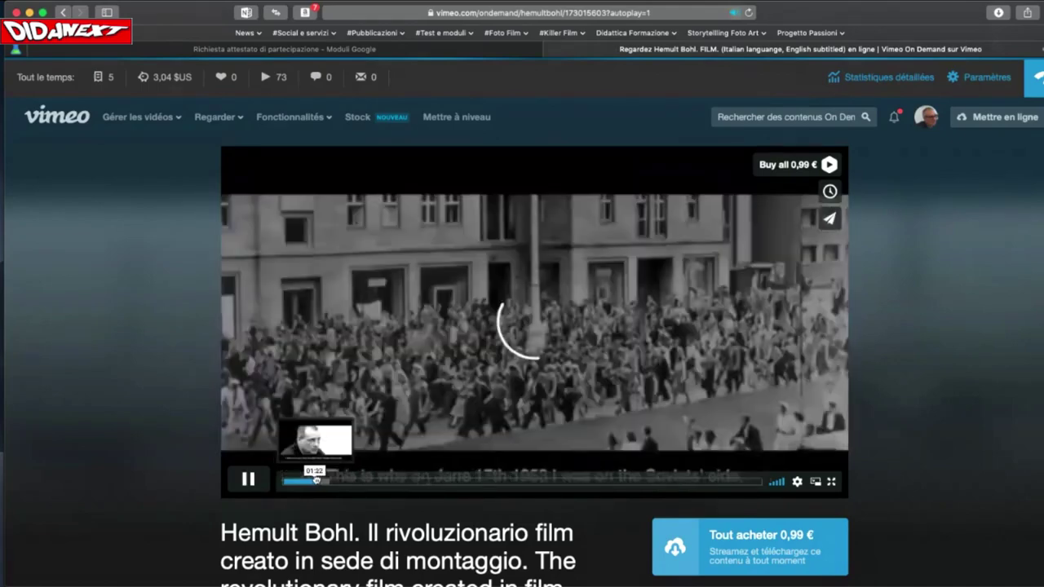
pyautogui.click(316, 480)
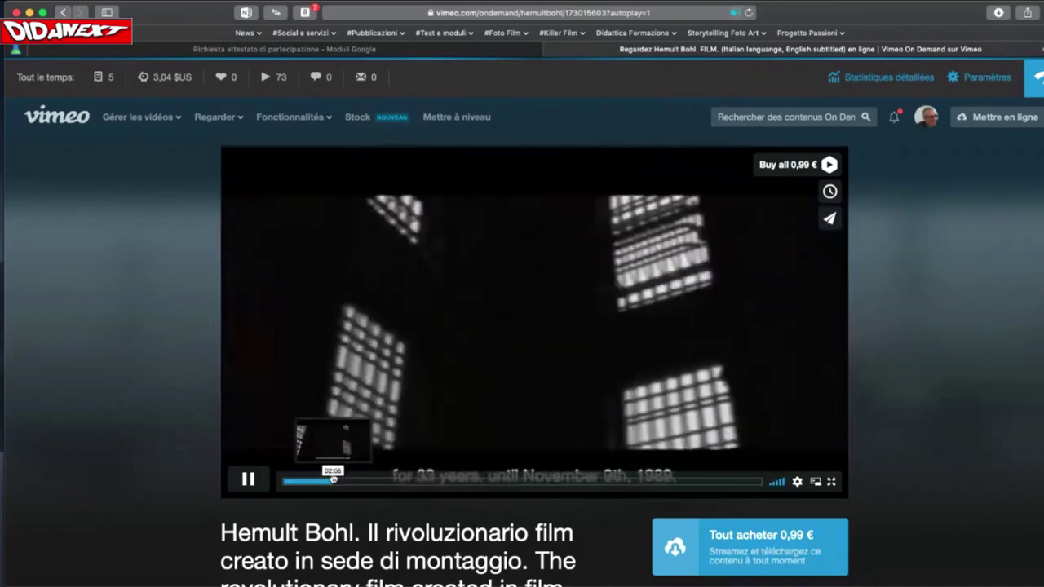
pyautogui.click(330, 480)
pyautogui.click(248, 480)
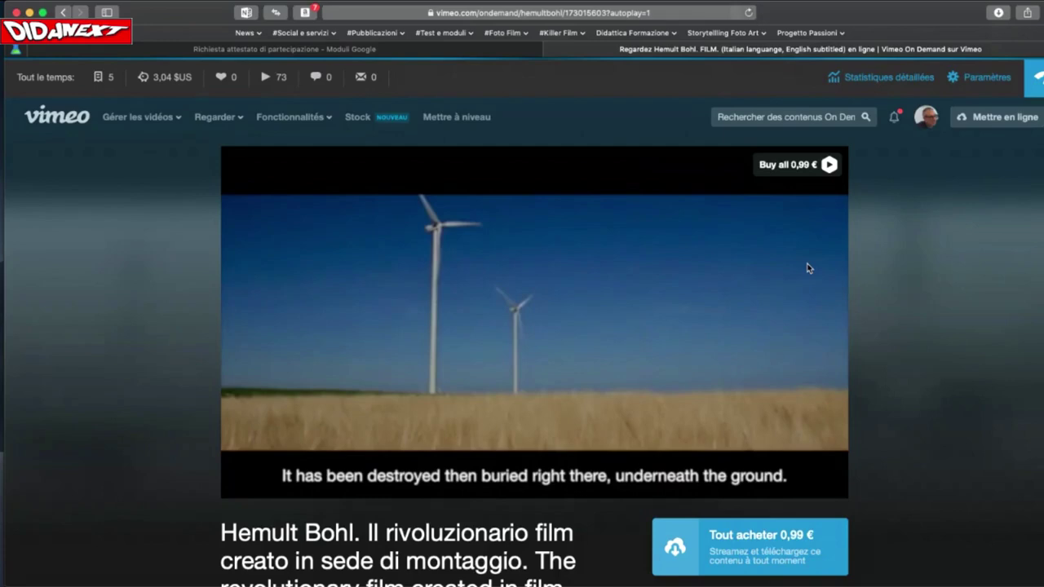
# - Jump to the waterfront buildings at about 08:24, replay from about 08:21 and pause on the flying gull
pyautogui.moveTo(353, 276)
pyautogui.moveTo(332, 483); pyautogui.dragTo(481, 481)
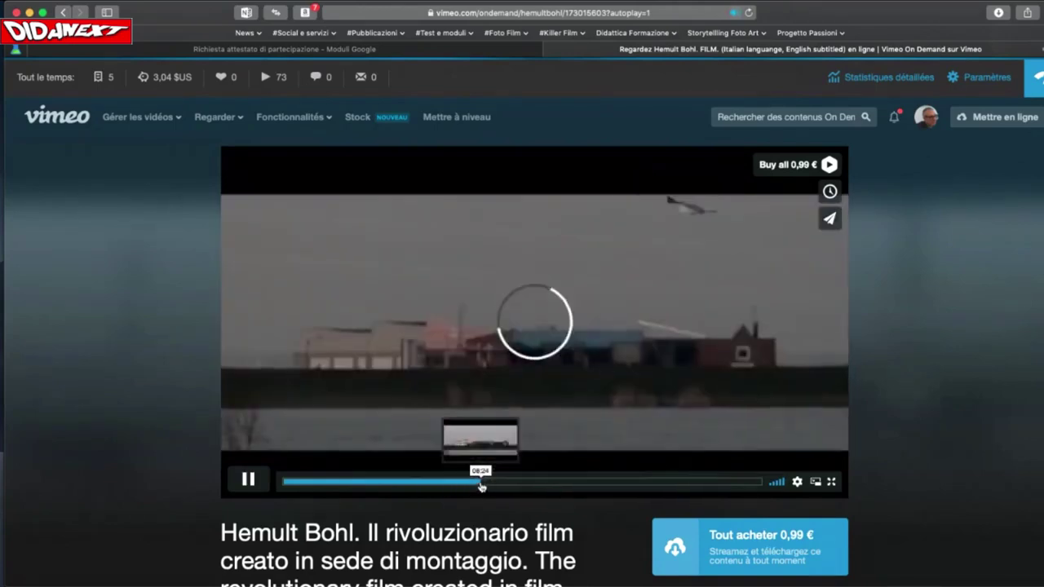
pyautogui.click(248, 479)
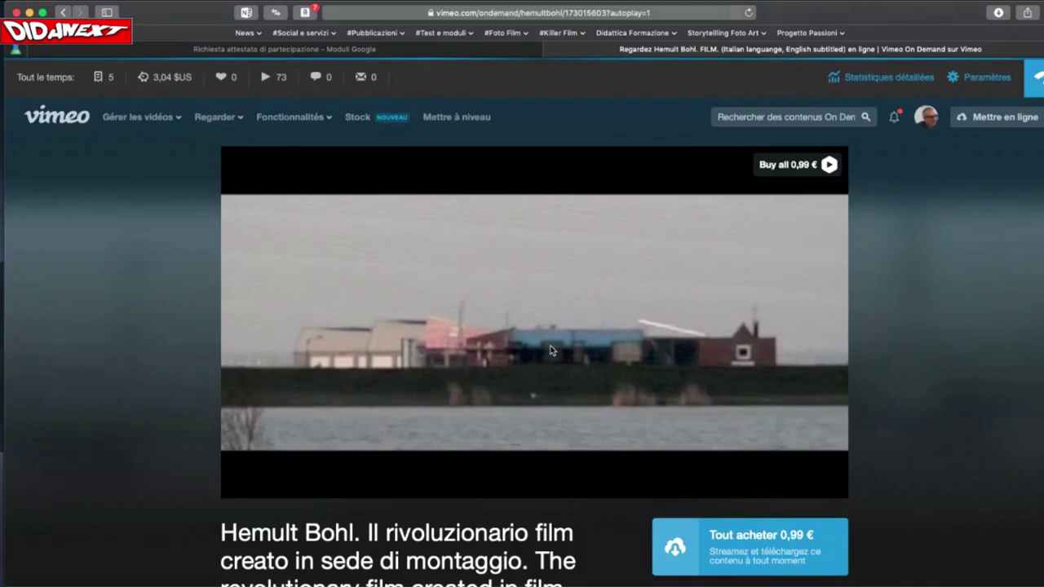
pyautogui.moveTo(490, 352)
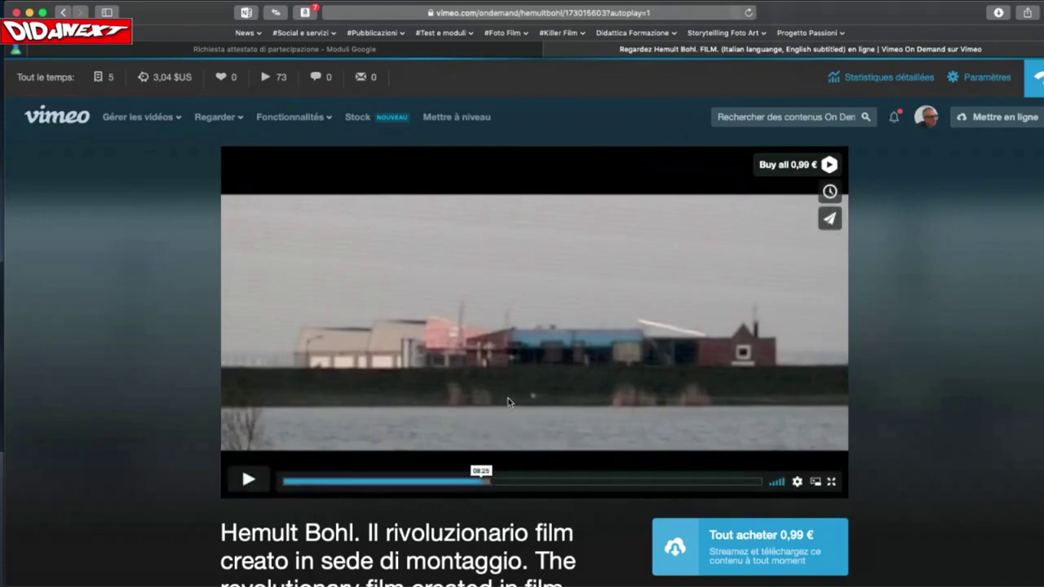
pyautogui.click(479, 480)
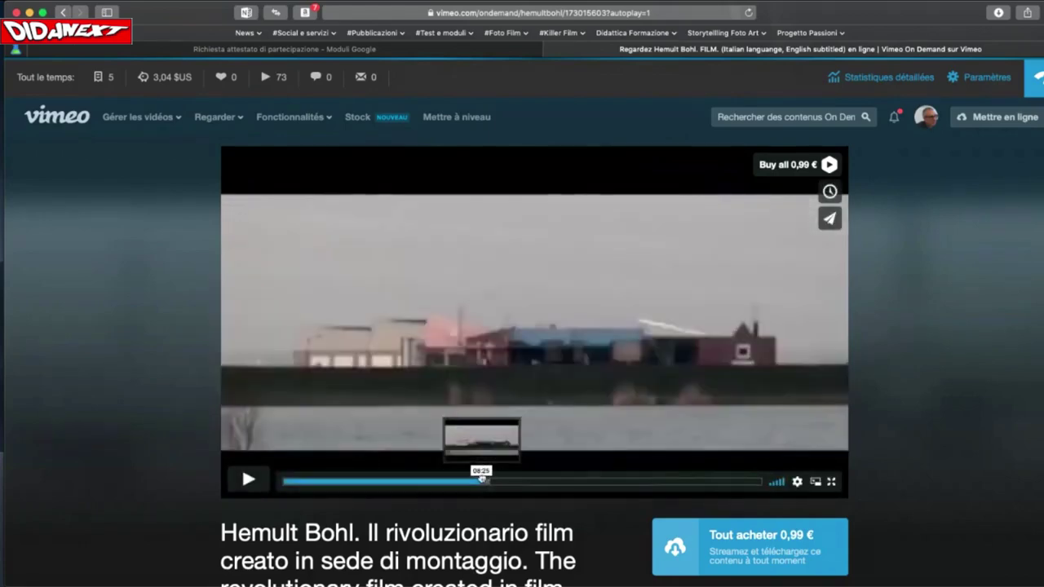
pyautogui.click(250, 481)
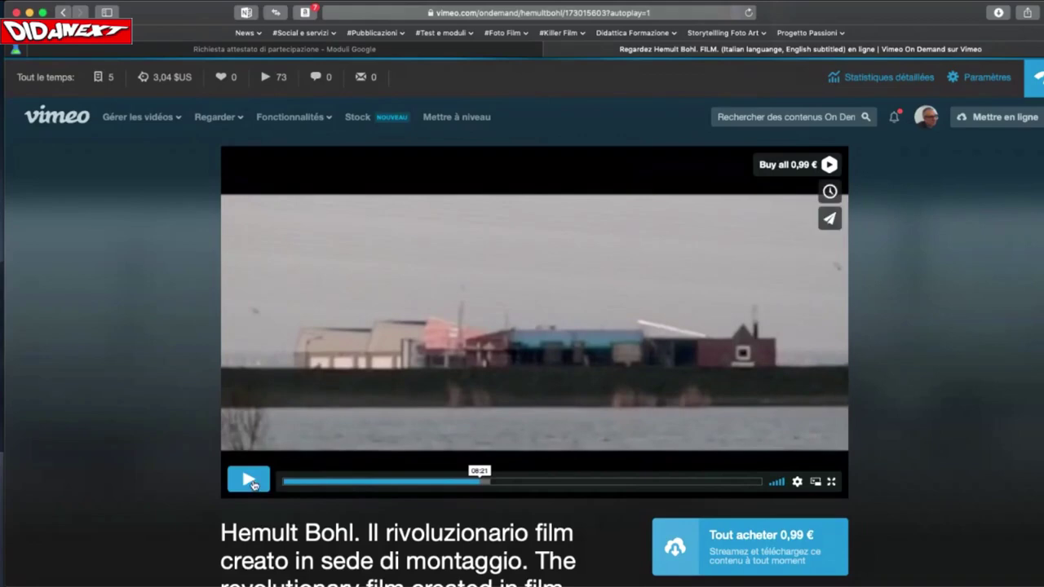
pyautogui.click(249, 481)
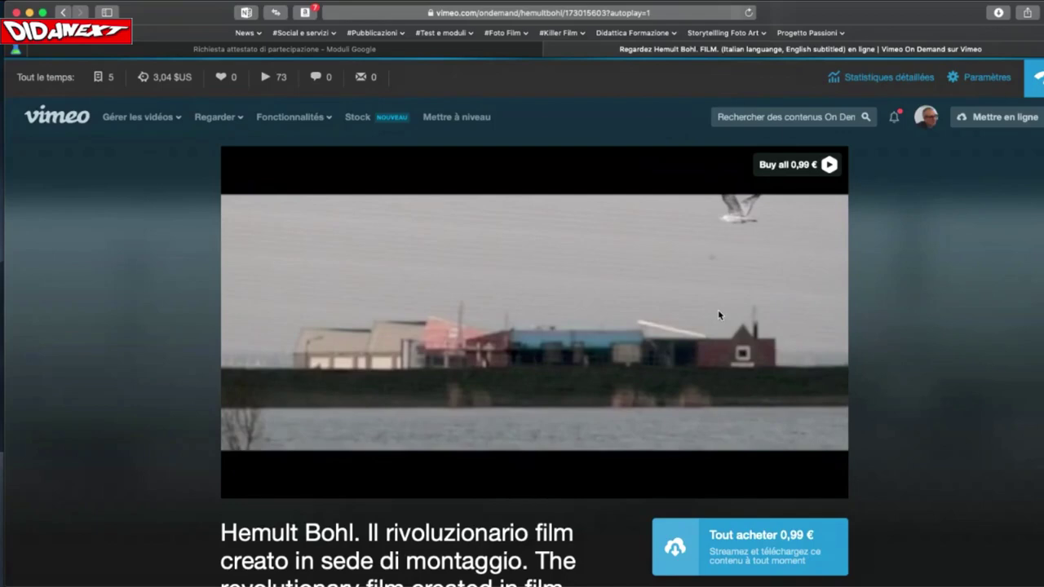
# - Review the street scene near 08:37, and move the film back to about 08:07 and 07:17
pyautogui.moveTo(738, 213)
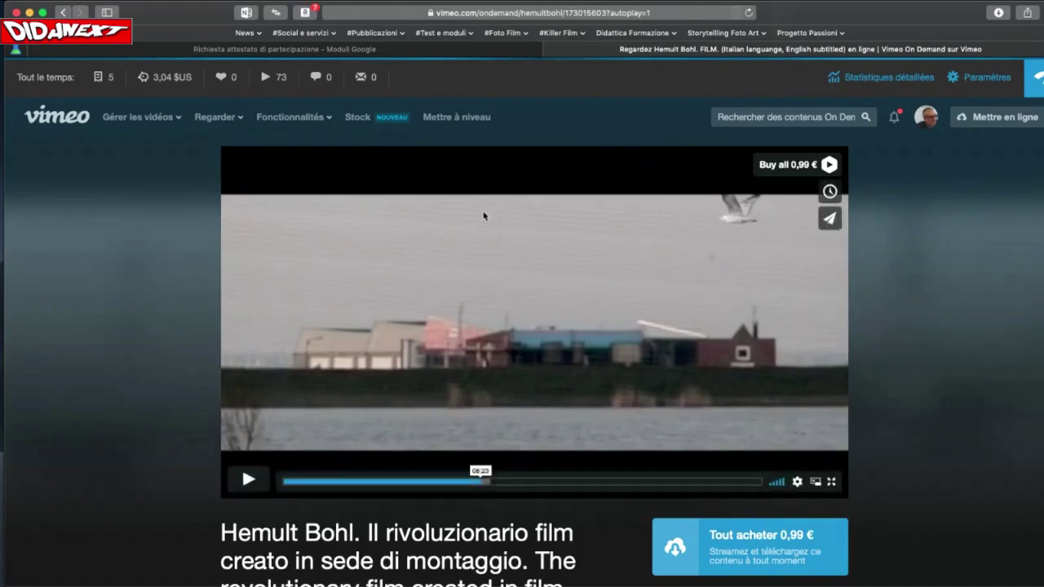
pyautogui.click(481, 482)
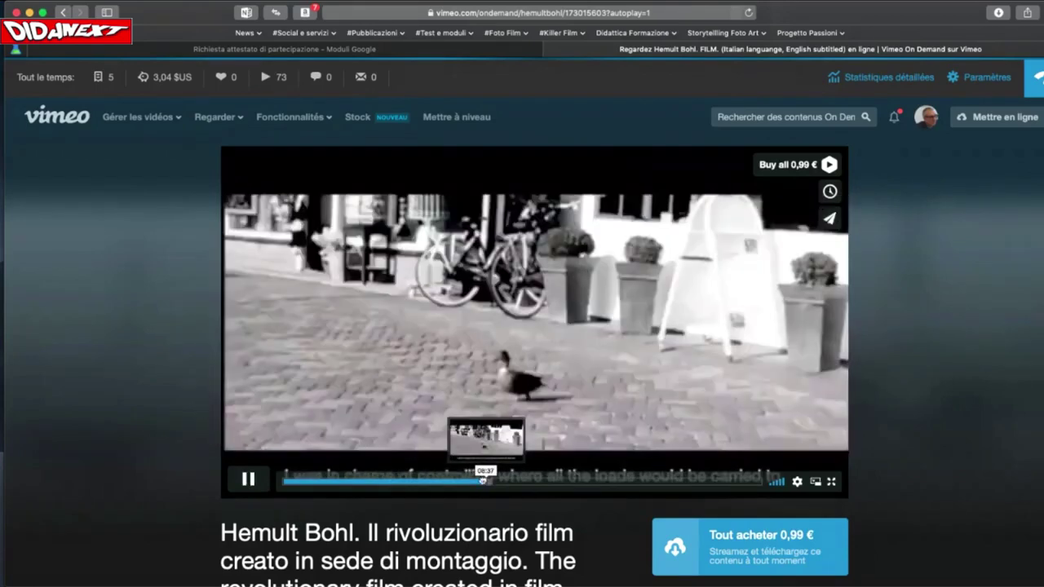
pyautogui.click(248, 479)
pyautogui.click(473, 481)
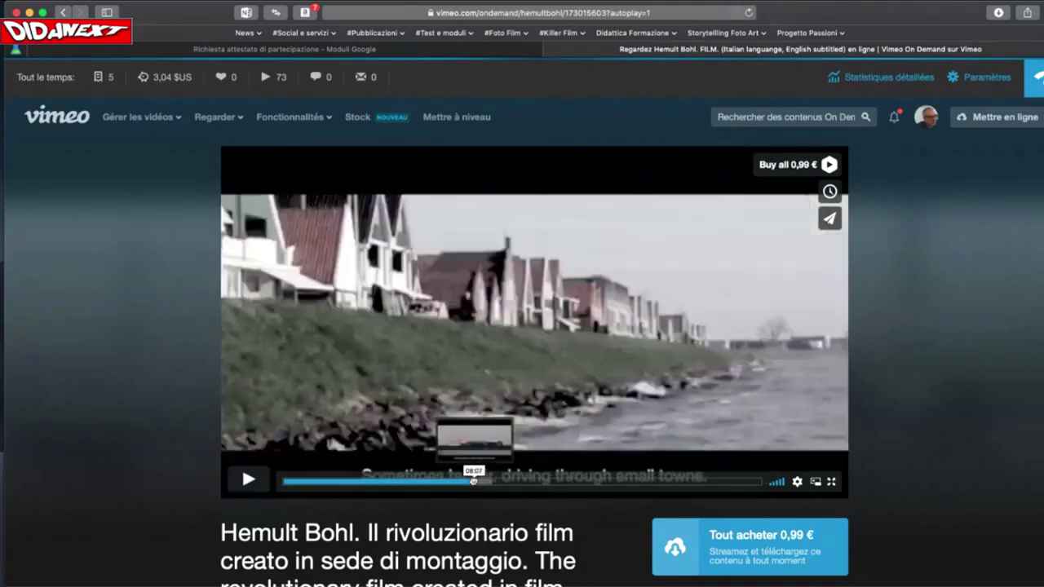
pyautogui.click(455, 482)
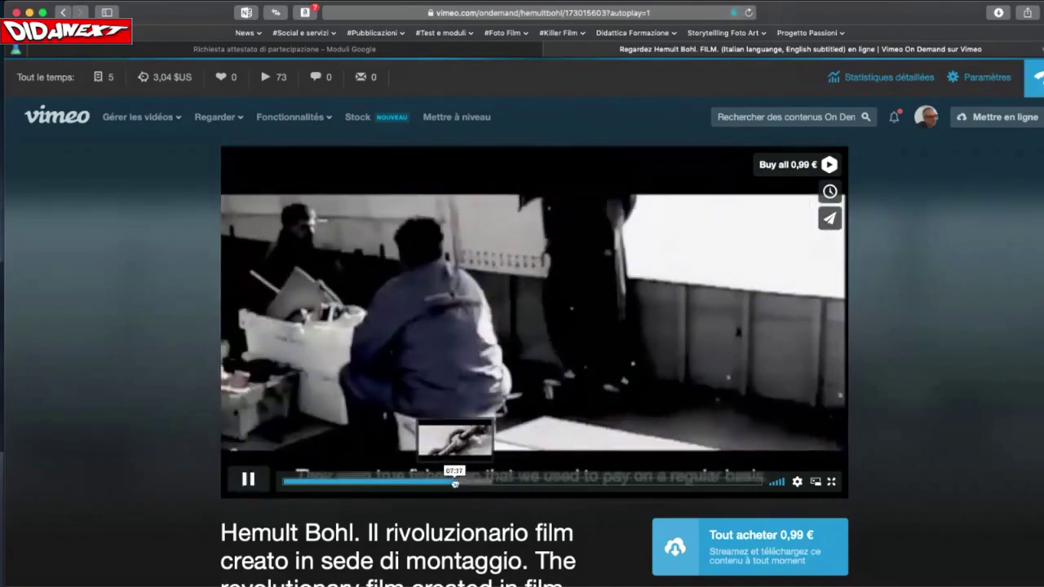
# - Move the film forward to about 09:50, pause it, and resume playback from the diamond trading scene near 09:57
pyautogui.moveTo(454, 483); pyautogui.dragTo(515, 481)
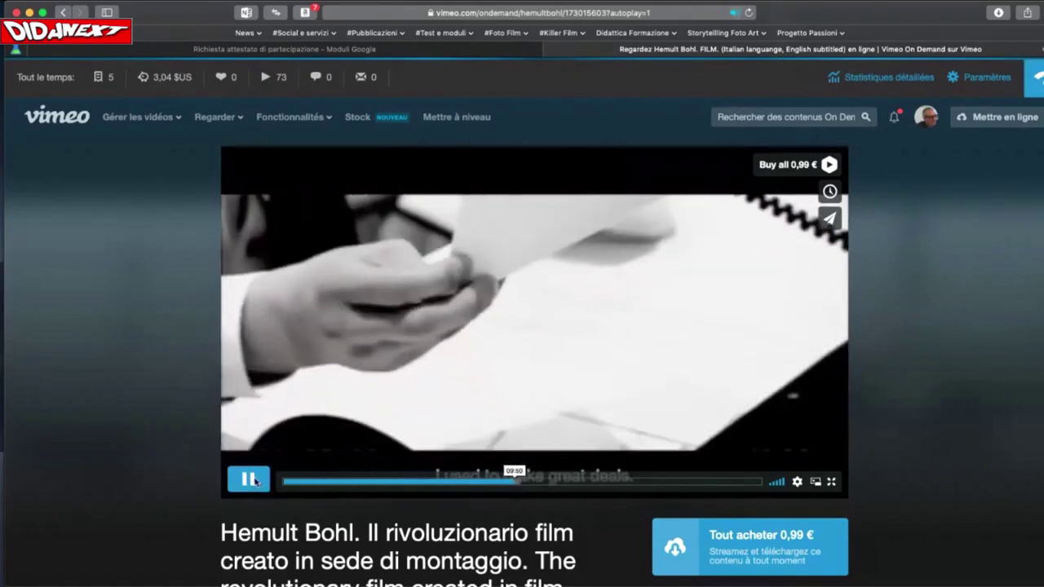
pyautogui.click(255, 481)
pyautogui.click(516, 480)
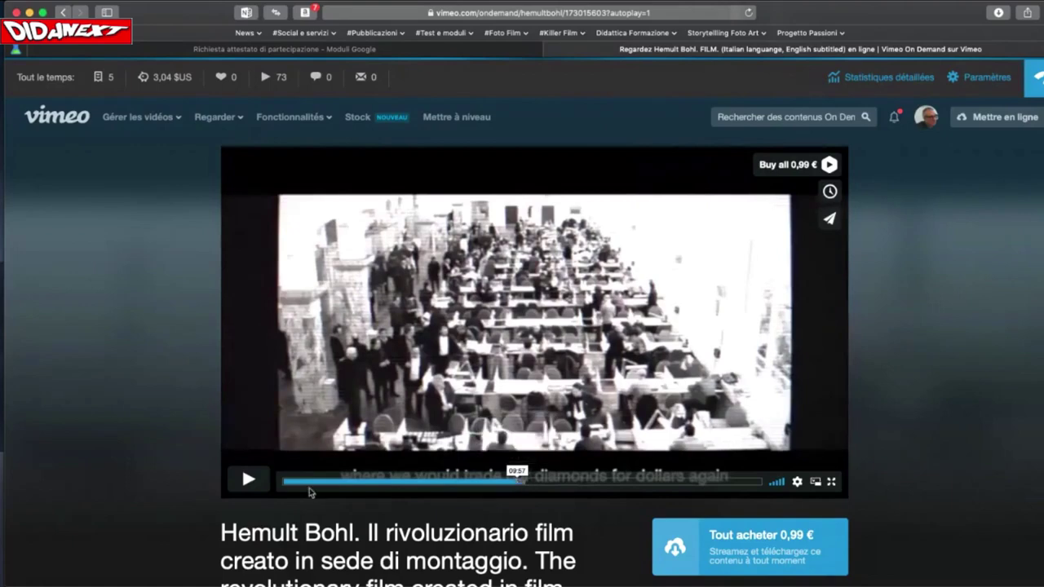
pyautogui.click(247, 480)
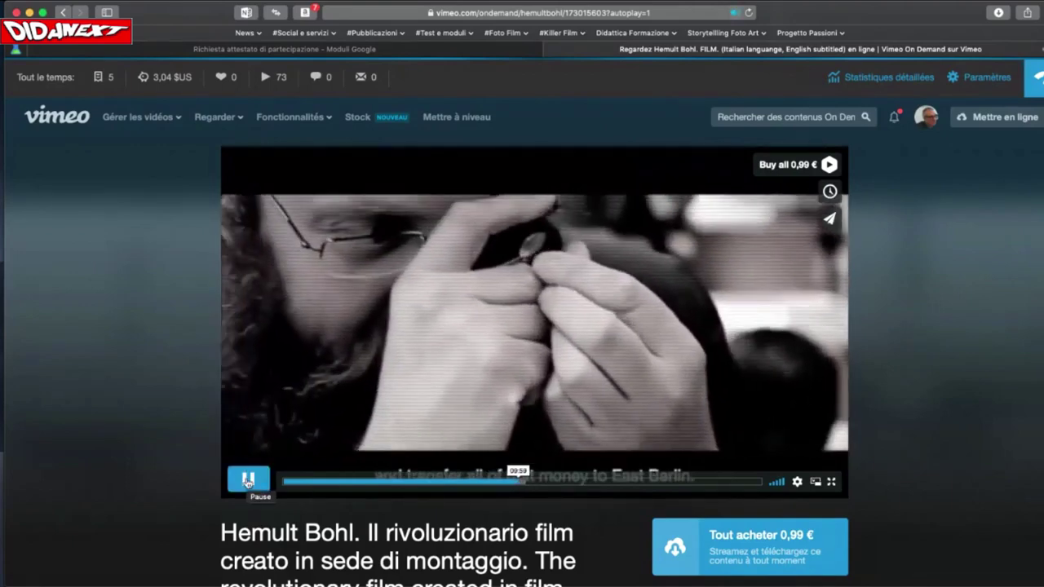
# - Pause the film near 09:59, move it forward to the rotary telephone scene around 11:49 and pause there
pyautogui.click(248, 481)
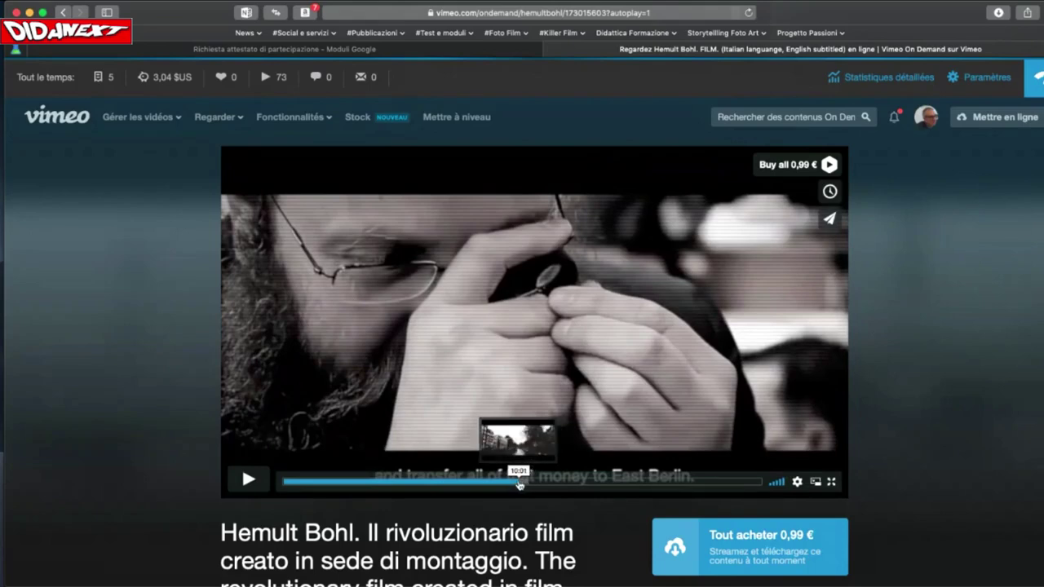
pyautogui.moveTo(519, 483); pyautogui.dragTo(566, 481)
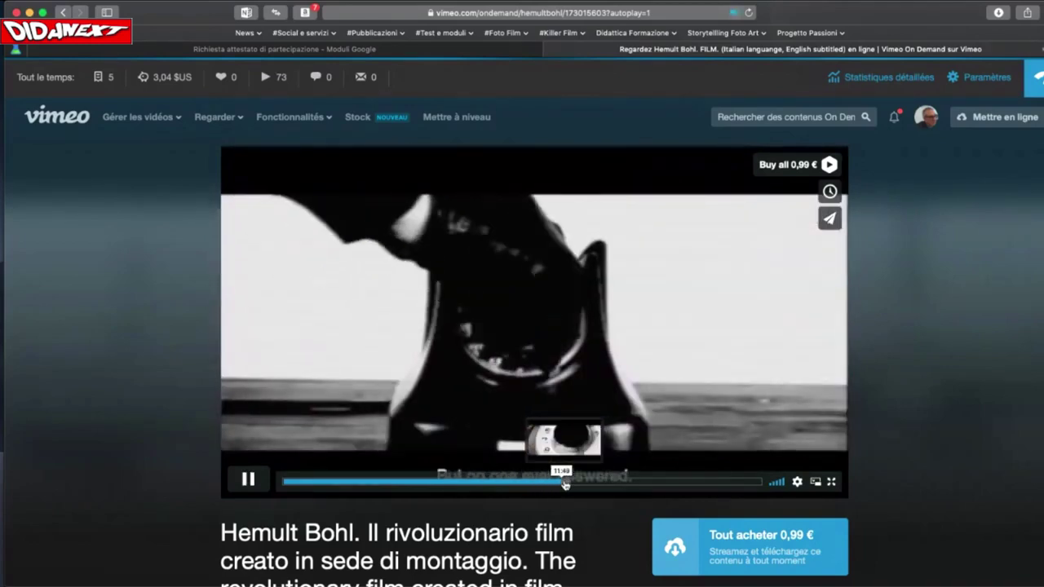
pyautogui.click(247, 480)
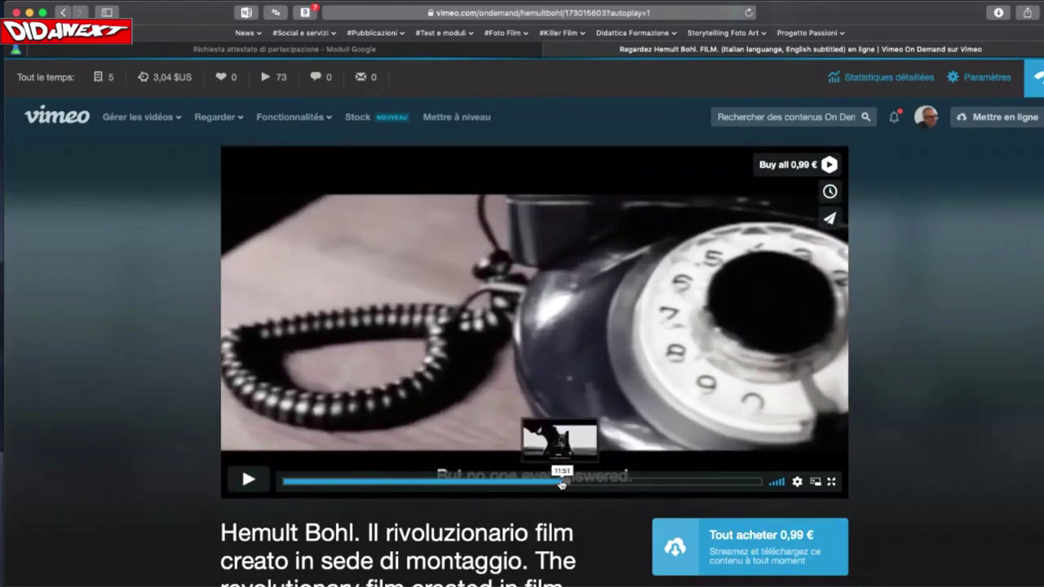
# - Move the film forward to the seaside scene near 13:36, and back to the scene subtitled with November 9th, 1989
pyautogui.moveTo(562, 483); pyautogui.dragTo(602, 483)
pyautogui.click(248, 479)
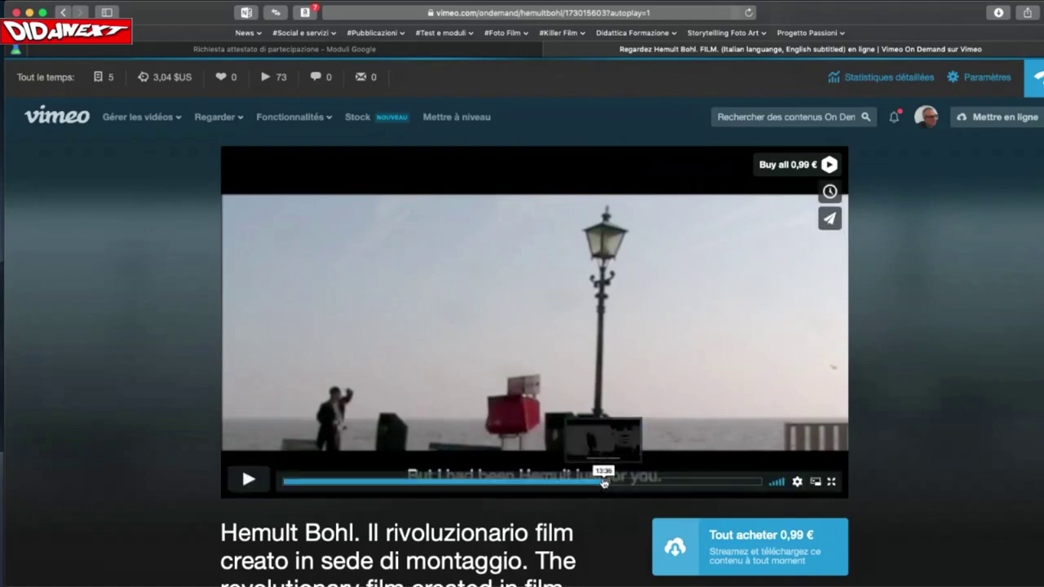
pyautogui.moveTo(604, 481); pyautogui.dragTo(350, 482)
pyautogui.click(248, 480)
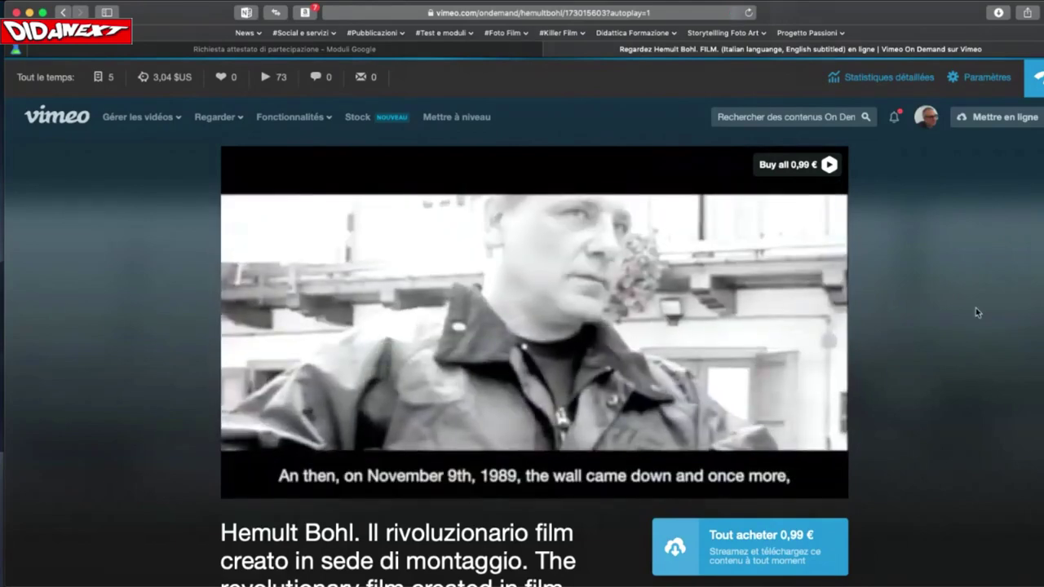
# - Switch to DaVinci Resolve with the Progetto Esercizi project, and hide and restore the media pool
pyautogui.moveTo(465, 373)
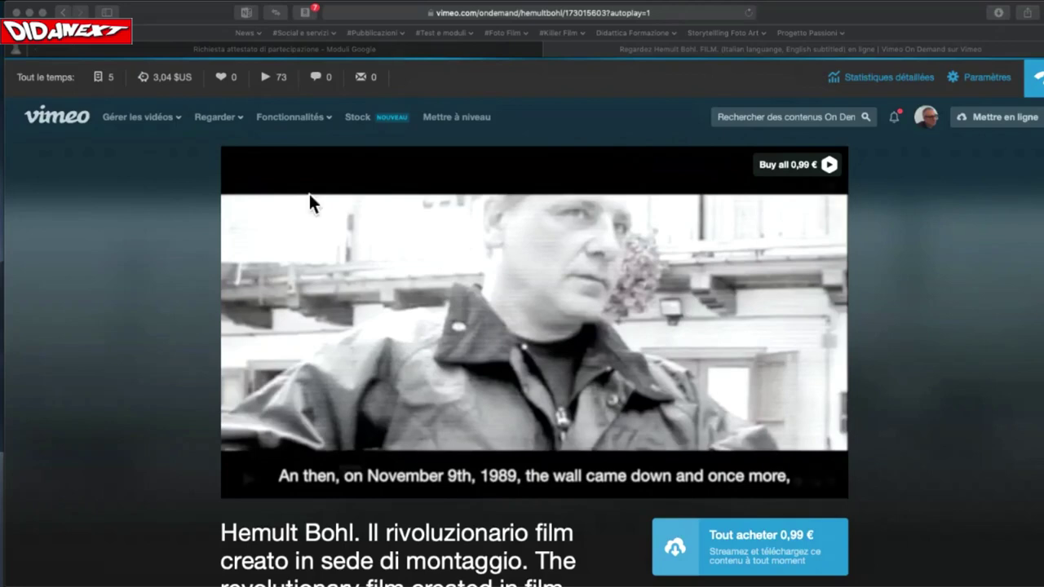
pyautogui.moveTo(307, 197)
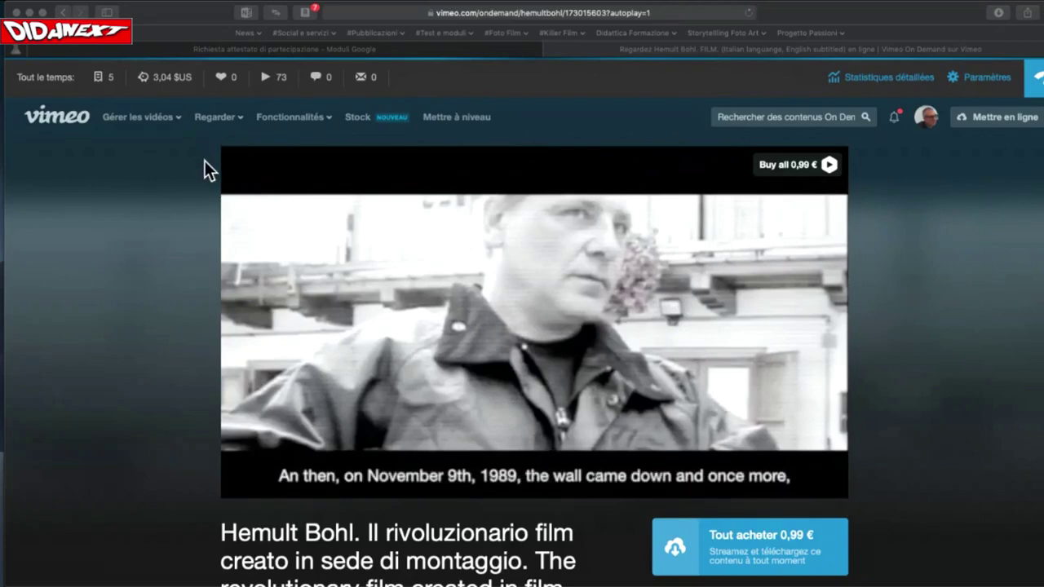
pyautogui.moveTo(224, 169)
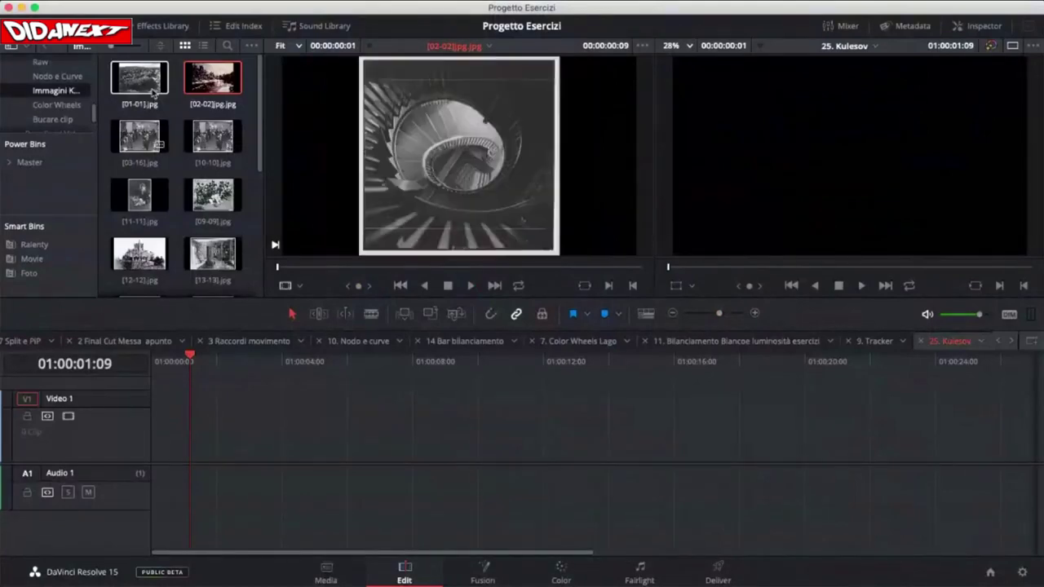
pyautogui.click(49, 25)
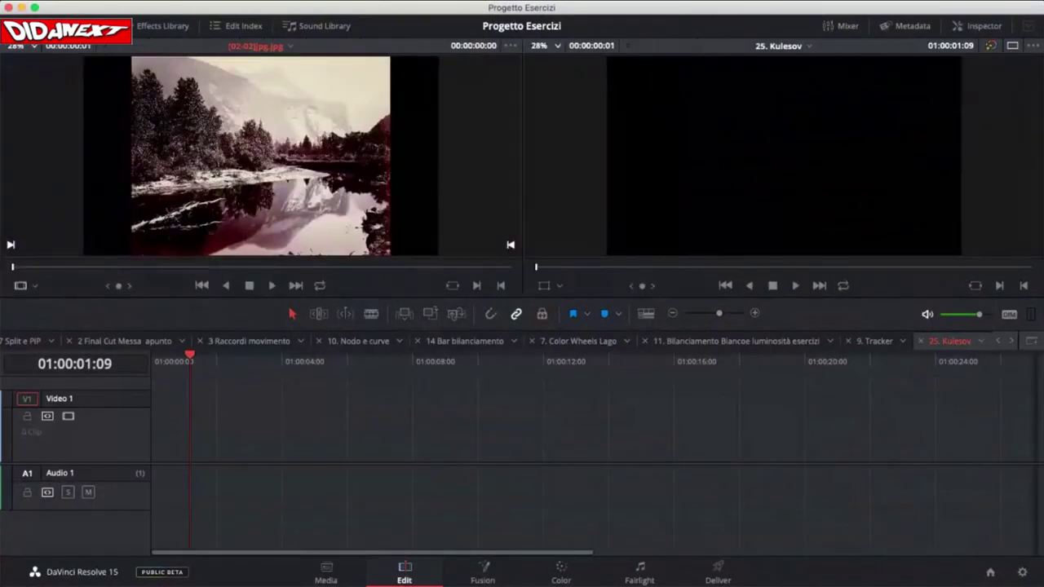
pyautogui.click(49, 25)
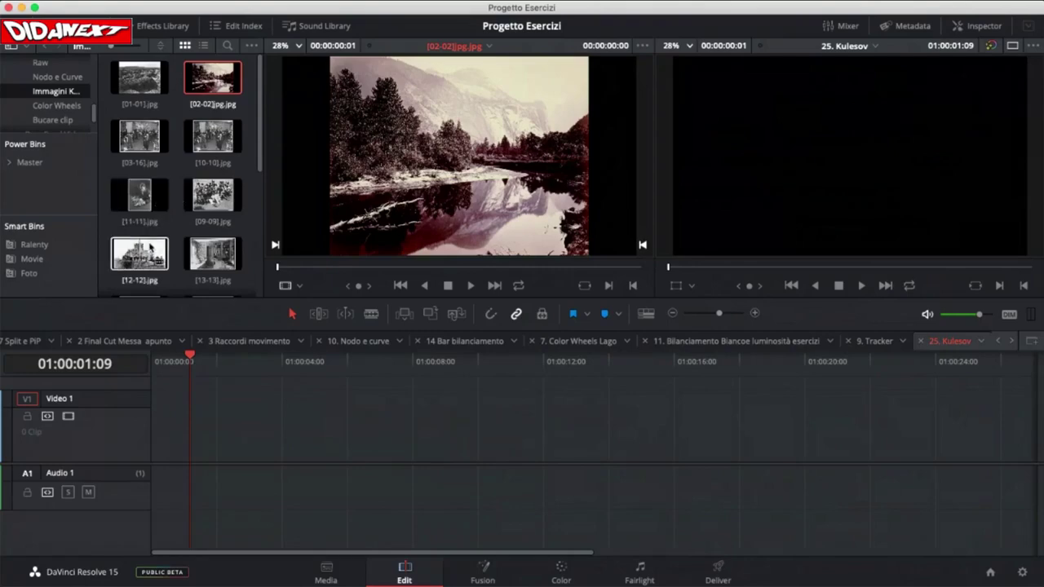
# - Place the castle image [12-12].jpg at the start of Video 1, extend it to 4 seconds, and snap the playhead to its end
pyautogui.click(150, 248)
pyautogui.moveTo(139, 250); pyautogui.dragTo(153, 441)
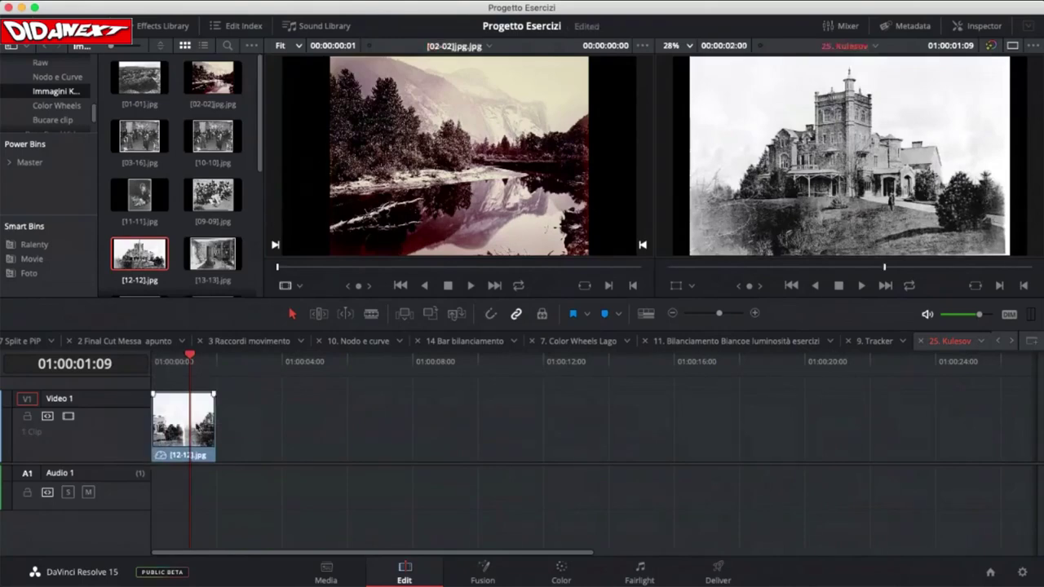
pyautogui.moveTo(214, 417); pyautogui.dragTo(274, 417)
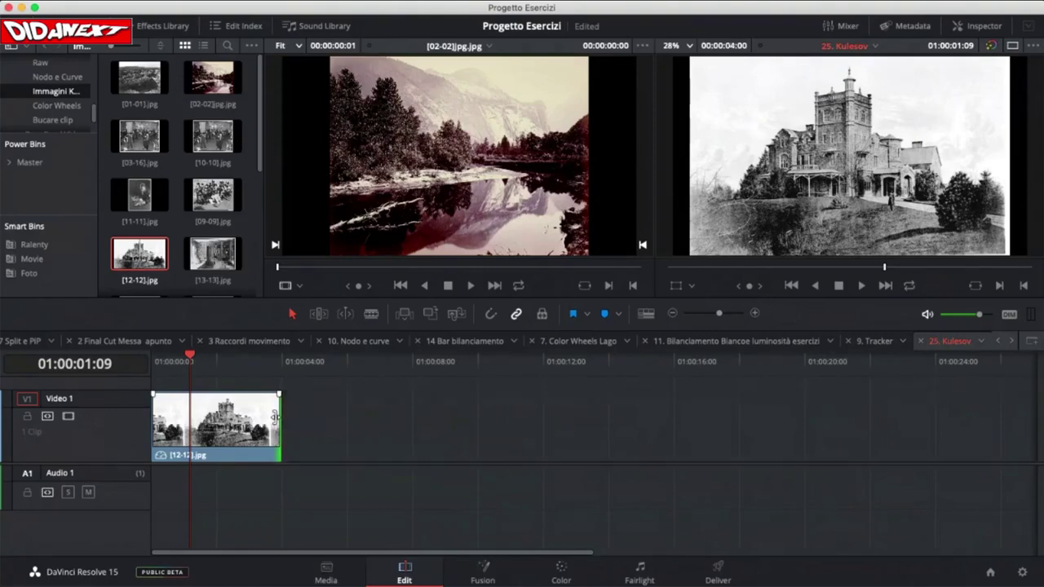
pyautogui.moveTo(192, 362); pyautogui.dragTo(281, 361)
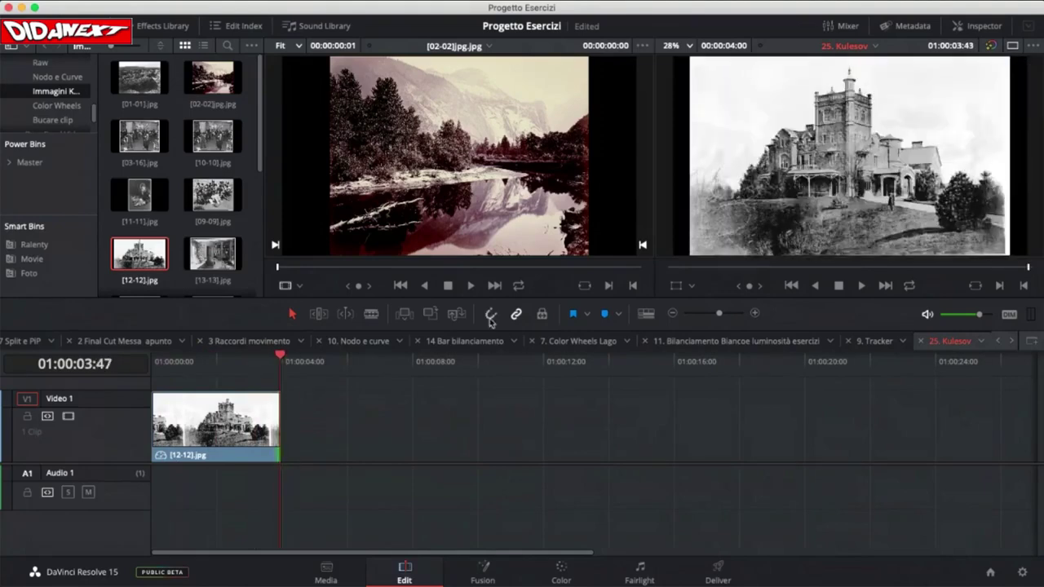
pyautogui.click(282, 361)
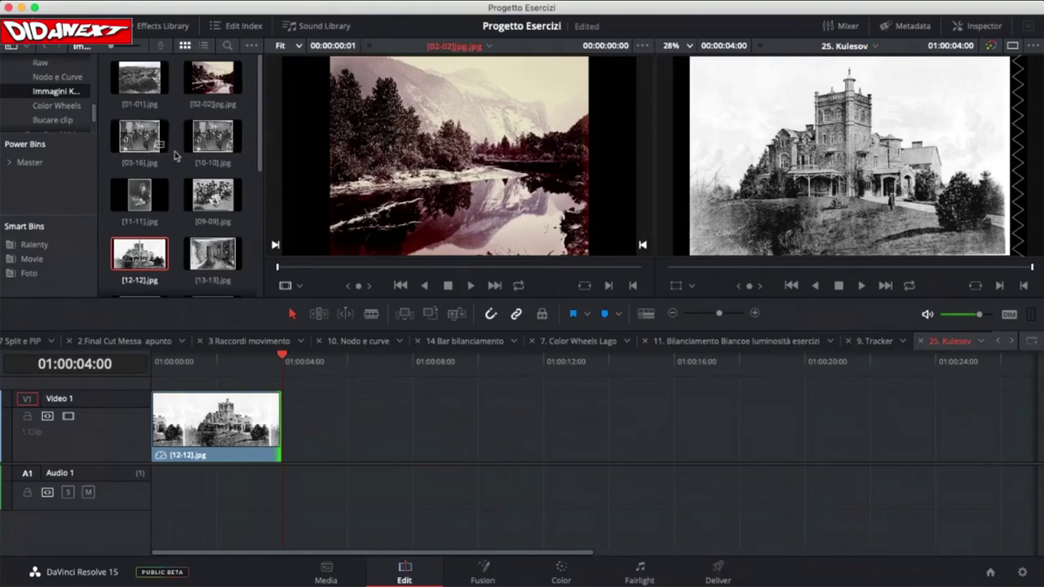
# - Add the windmill image [04-04].jpg after the castle clip, ending at 01:00:08:00, and move the playhead to its end
pyautogui.scroll(-3, 174, 155)
pyautogui.scroll(2, 174, 155)
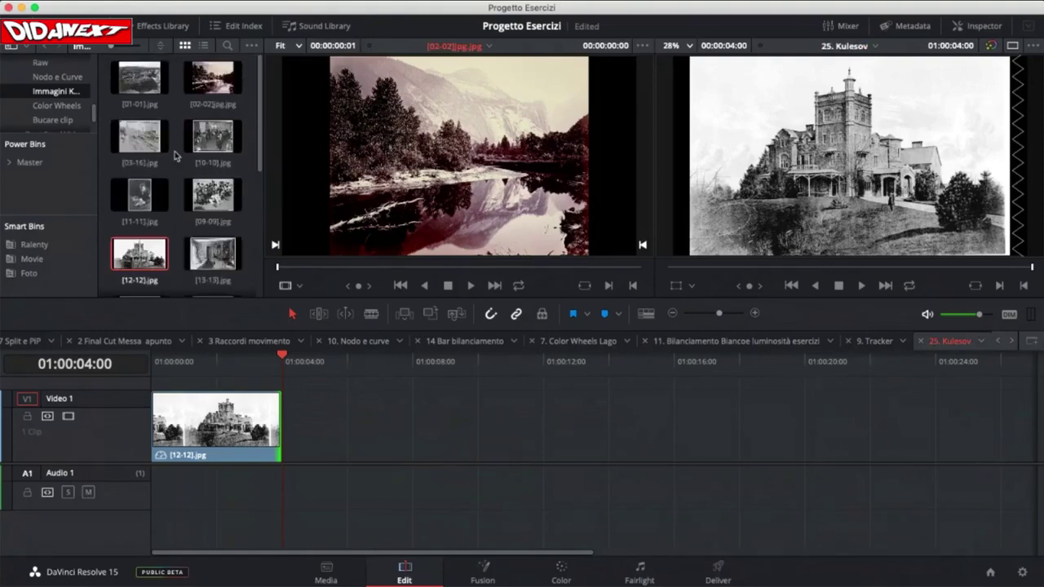
pyautogui.scroll(-8, 174, 155)
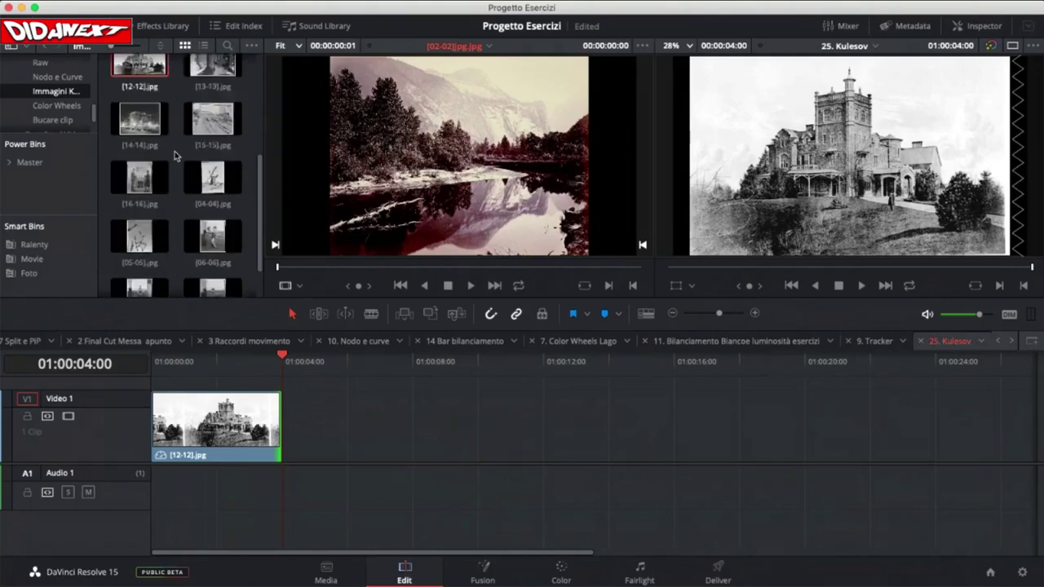
pyautogui.click(211, 145)
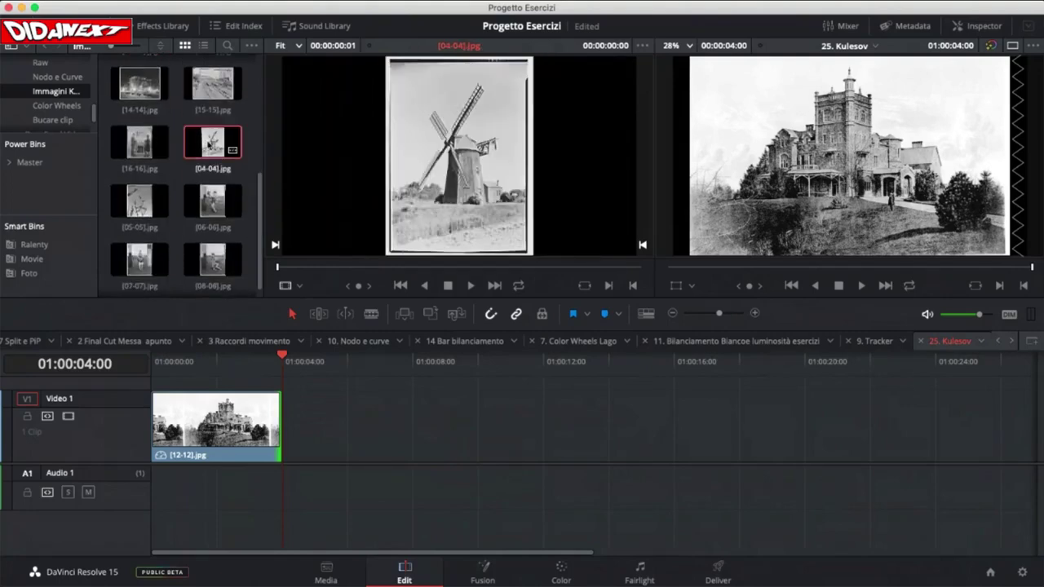
pyautogui.moveTo(210, 145); pyautogui.dragTo(407, 397)
pyautogui.moveTo(284, 360); pyautogui.dragTo(412, 359)
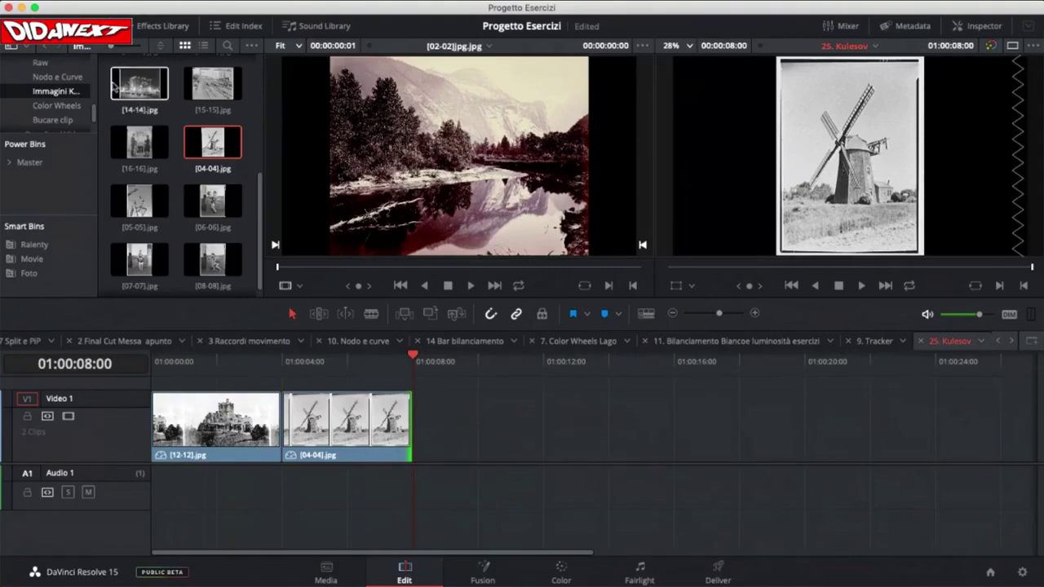
# - Add the basketball player image [08-08].jpg after the windmill clip and extend it to 4 seconds
pyautogui.scroll(-1, 173, 178)
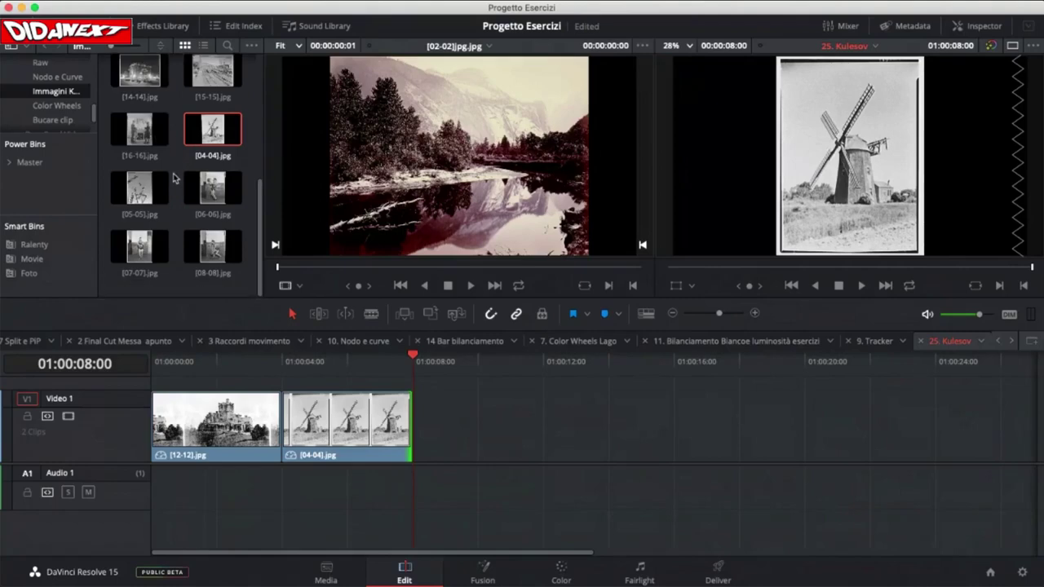
pyautogui.click(212, 249)
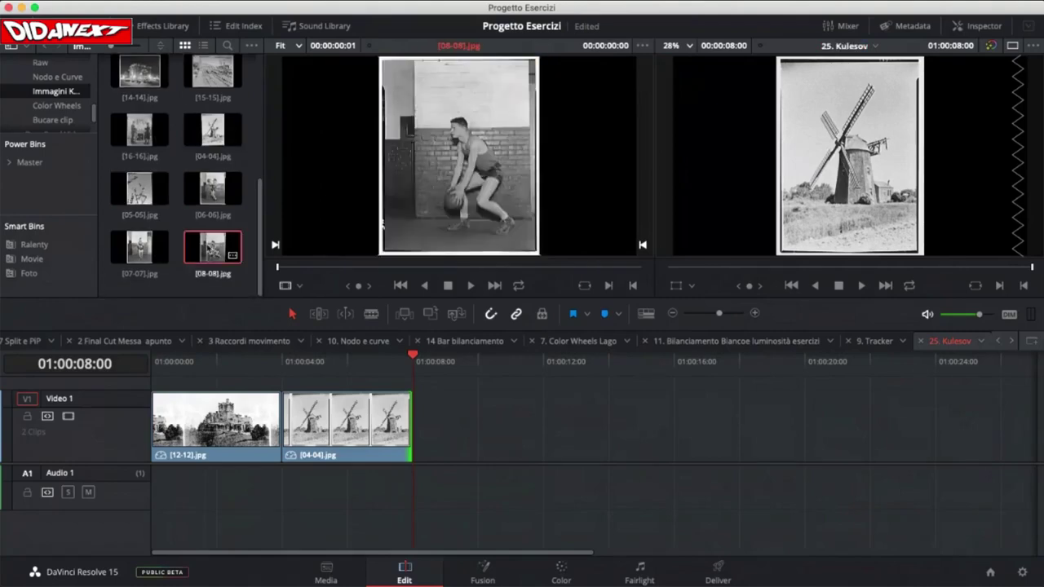
pyautogui.moveTo(214, 252); pyautogui.dragTo(414, 436)
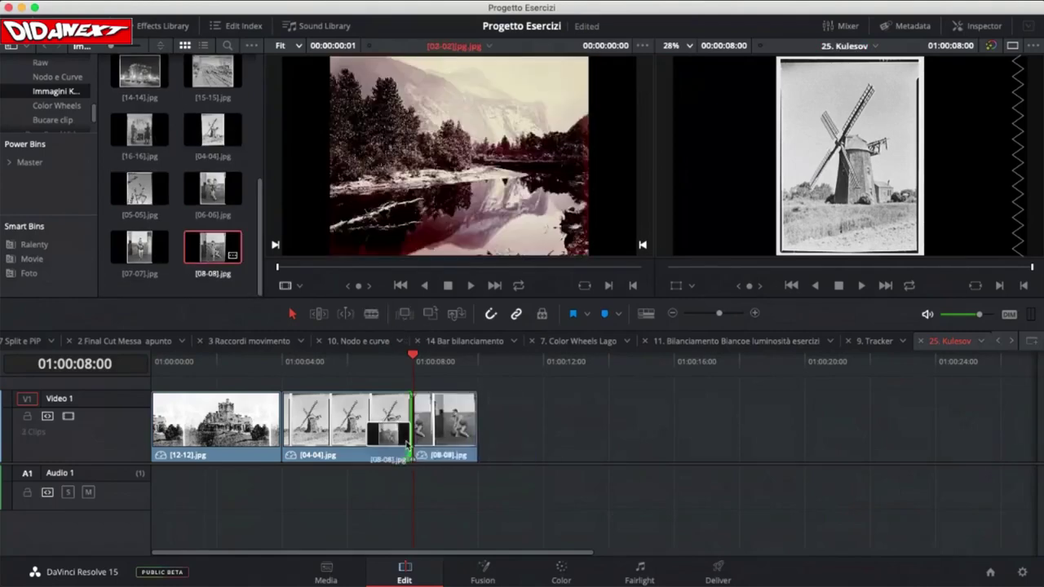
pyautogui.moveTo(471, 411); pyautogui.dragTo(540, 407)
# - Move the playhead back over the castle clip and switch the workspace to Single Viewer Mode
pyautogui.click(169, 361)
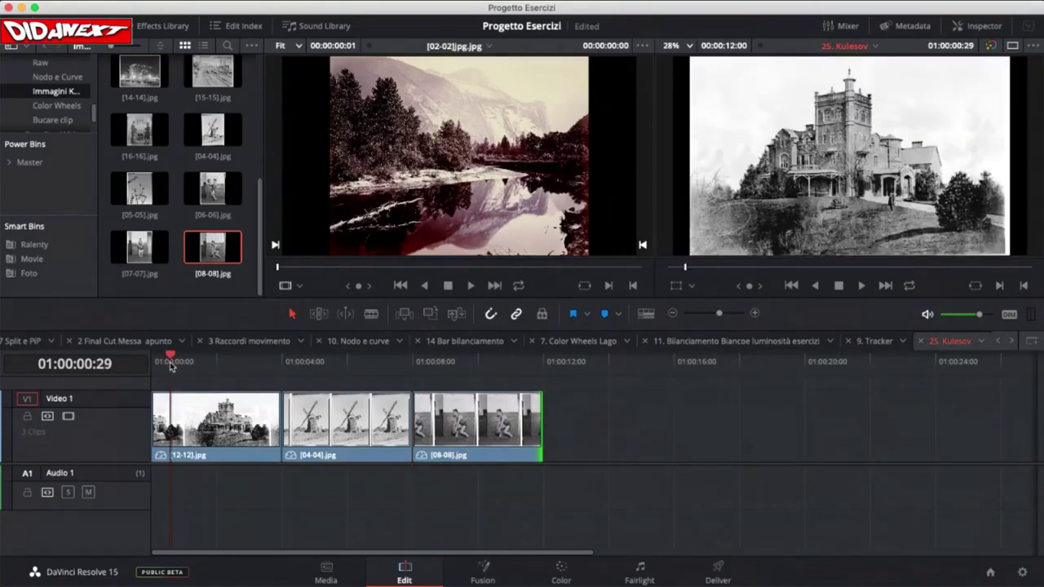
pyautogui.moveTo(169, 362); pyautogui.dragTo(149, 366)
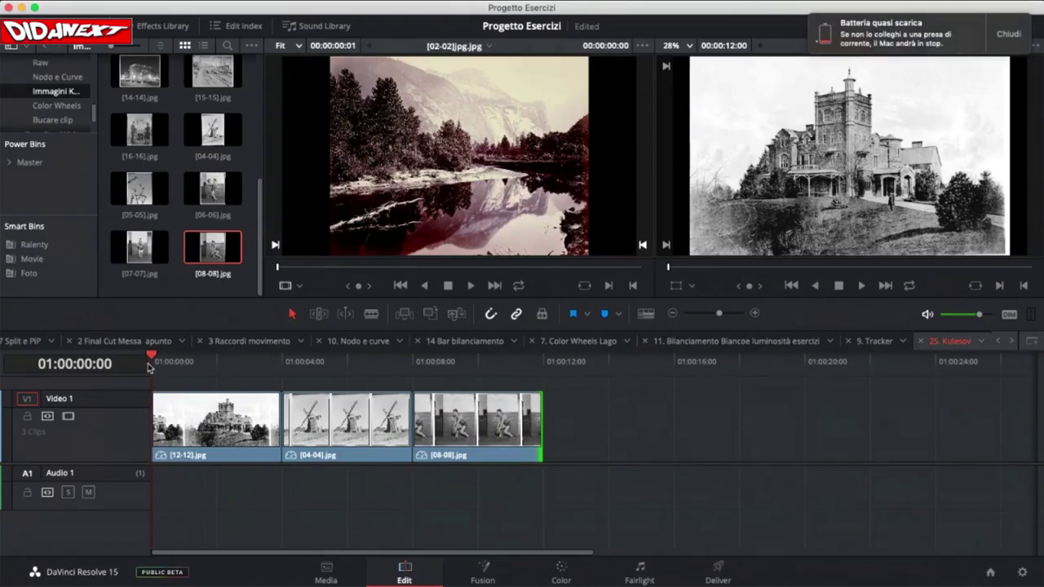
pyautogui.moveTo(150, 363); pyautogui.dragTo(207, 363)
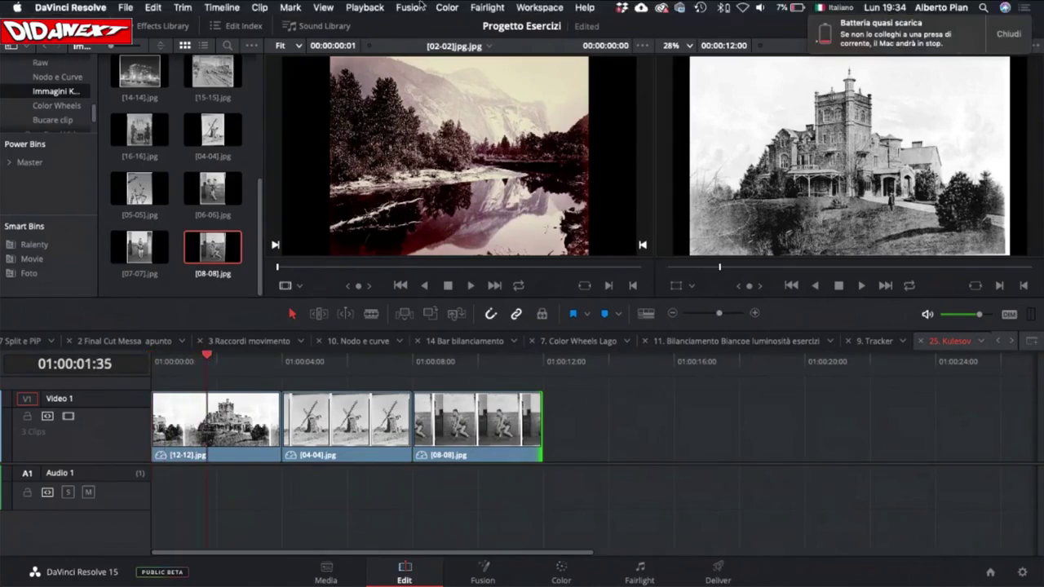
pyautogui.click(542, 7)
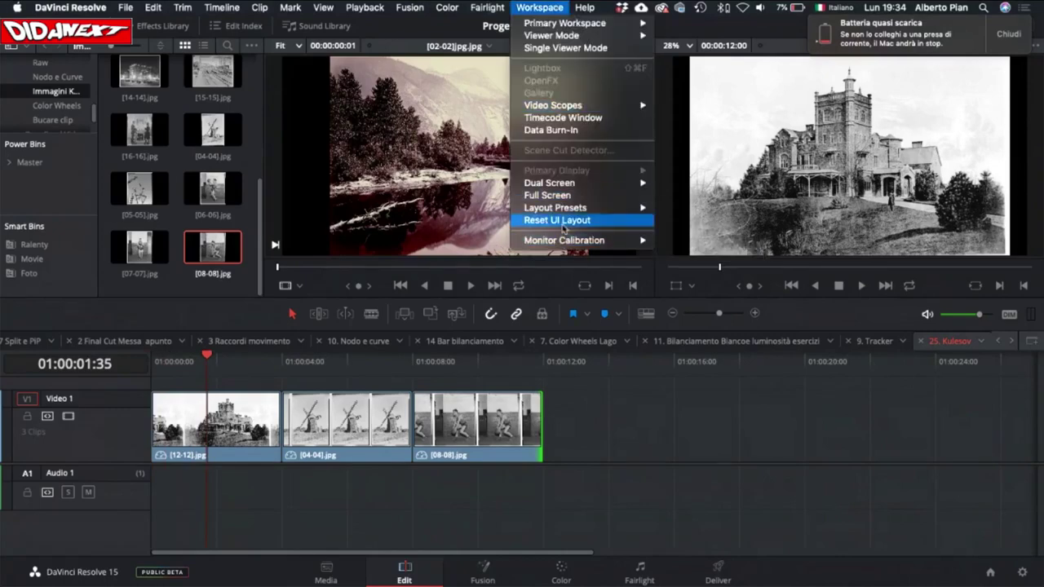
pyautogui.click(512, 124)
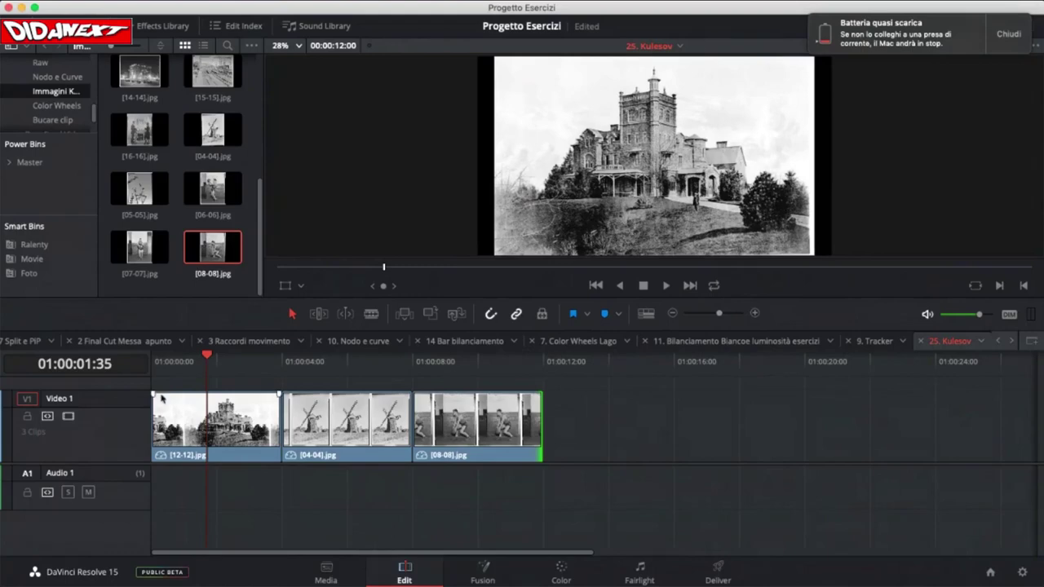
# - Scrub through the castle, windmill and basketball clips, and return the playhead to the castle clip at 01:00:01:26
pyautogui.moveTo(208, 360); pyautogui.dragTo(221, 377)
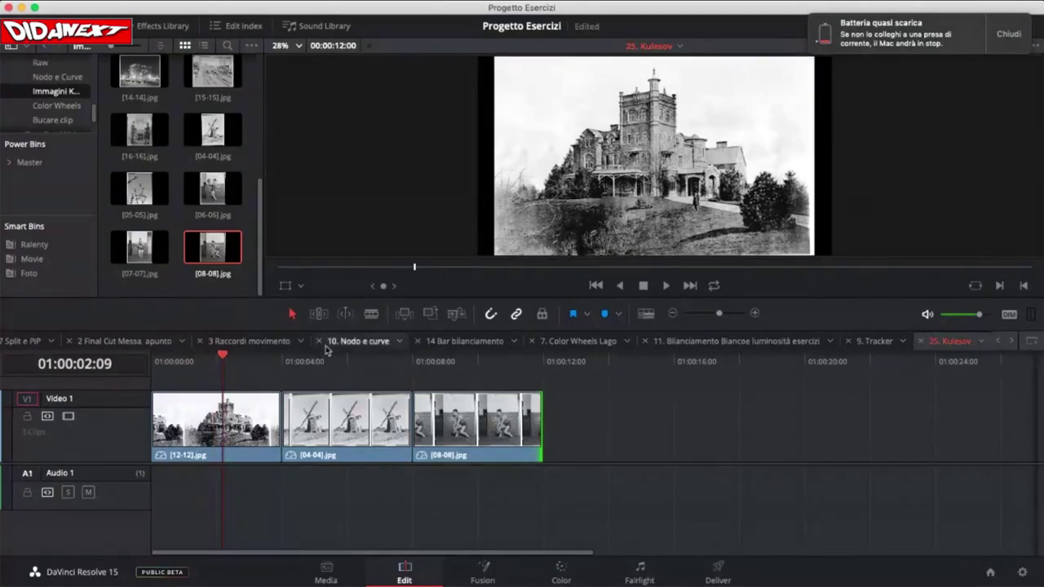
pyautogui.moveTo(223, 359); pyautogui.dragTo(481, 361)
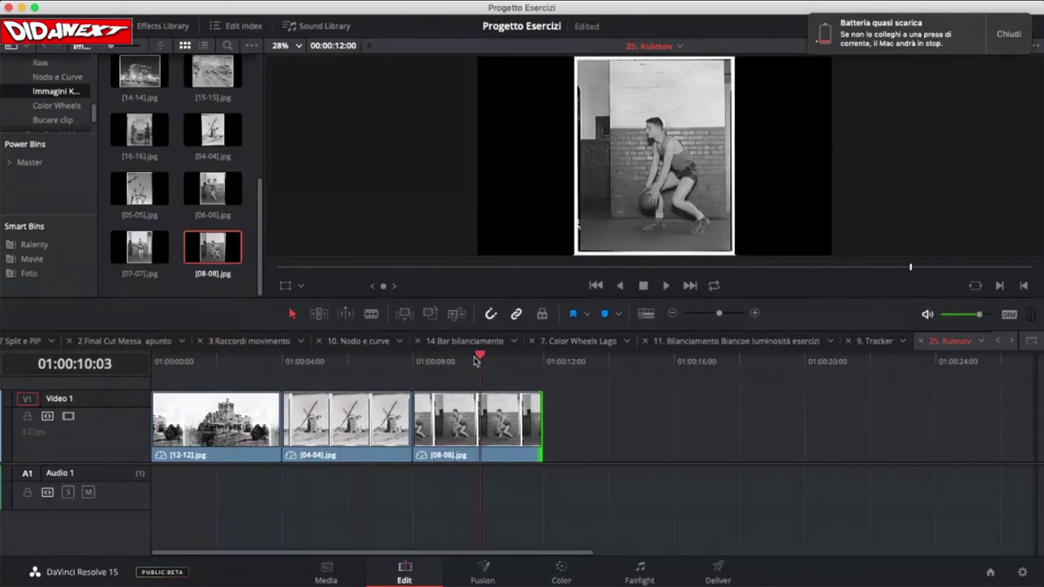
pyautogui.click(489, 410)
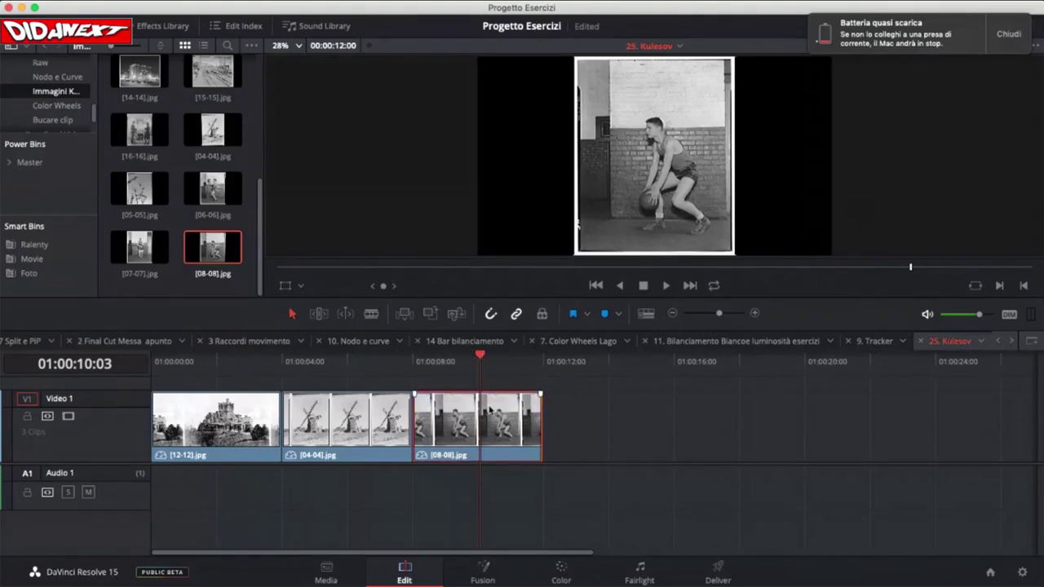
pyautogui.moveTo(481, 356); pyautogui.dragTo(544, 358)
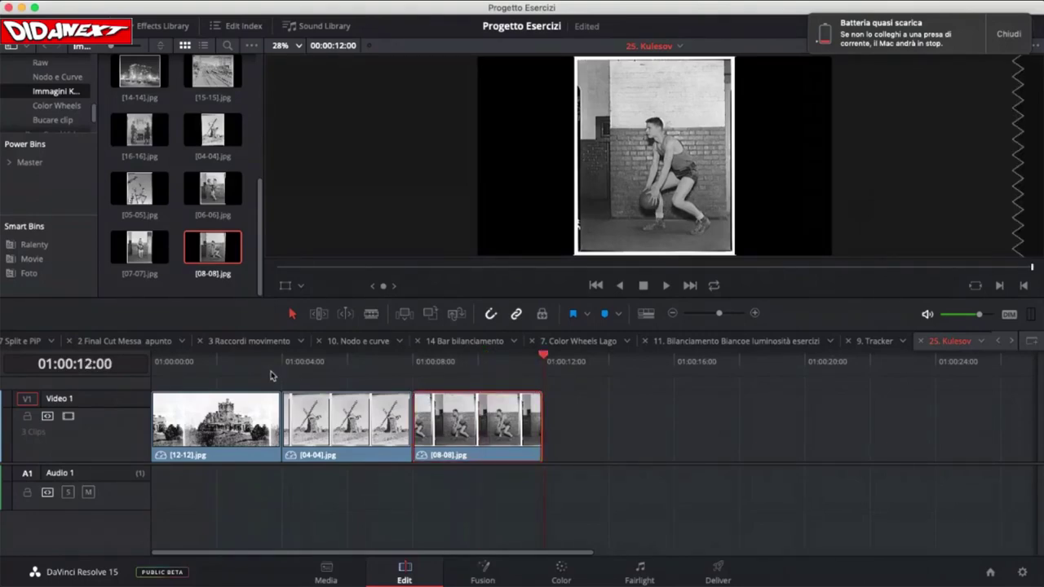
pyautogui.click(199, 359)
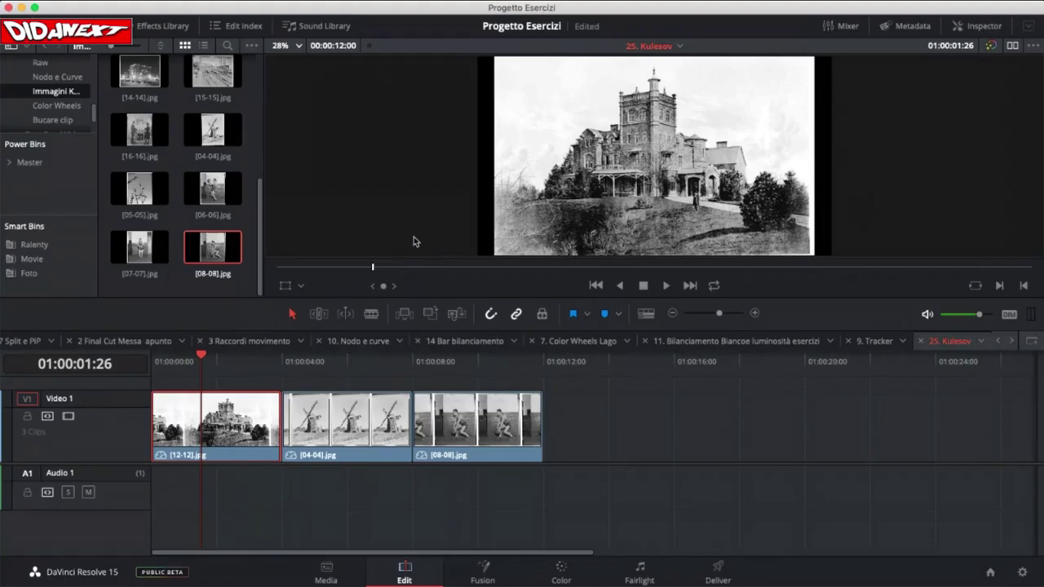
# - Show the Transform overlay on the castle clip and set the viewer zoom to 12.5%
pyautogui.click(286, 287)
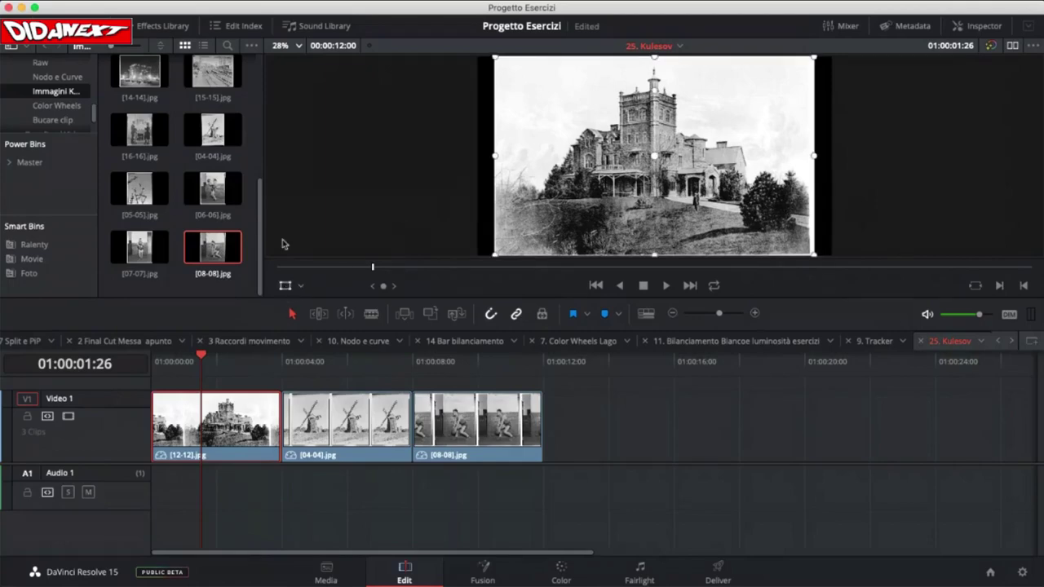
pyautogui.click(301, 286)
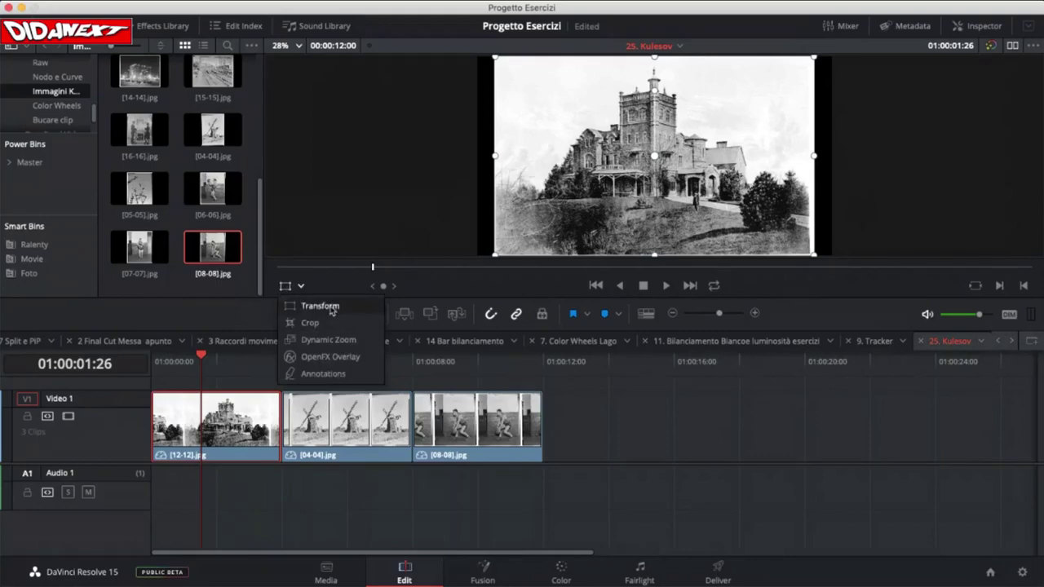
pyautogui.click(331, 307)
pyautogui.click(299, 46)
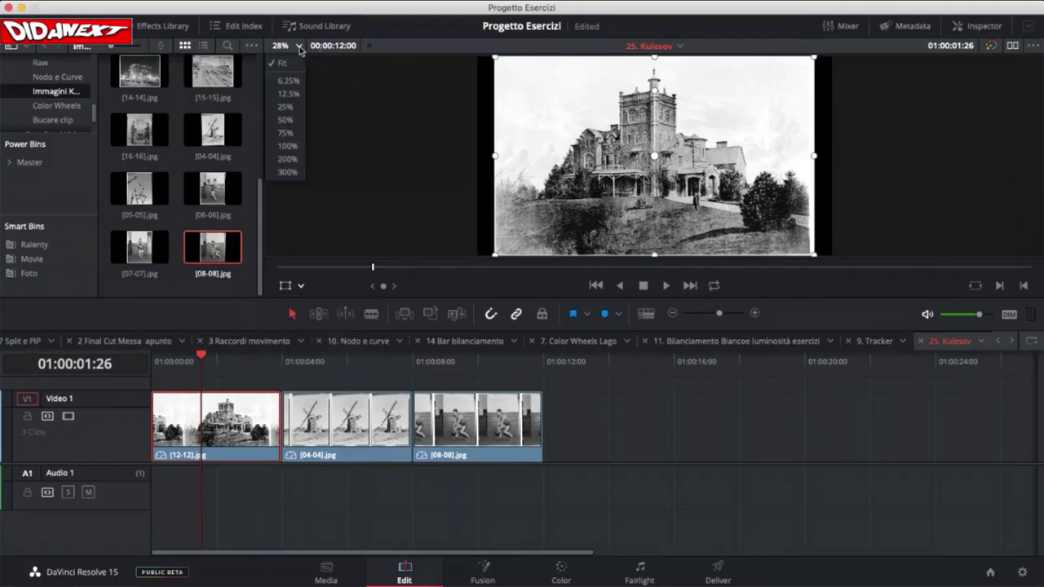
pyautogui.click(290, 93)
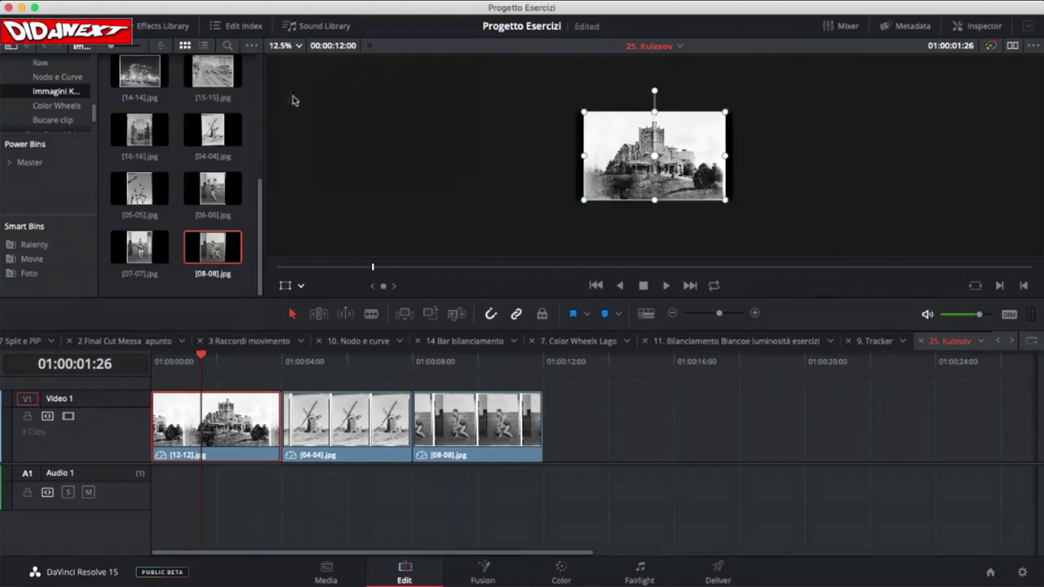
# - Scale the castle clip to about 2.6 zoom and reposition it so the figure near the entrance is framed closely
pyautogui.moveTo(584, 204); pyautogui.dragTo(507, 253)
pyautogui.moveTo(631, 192); pyautogui.dragTo(619, 156)
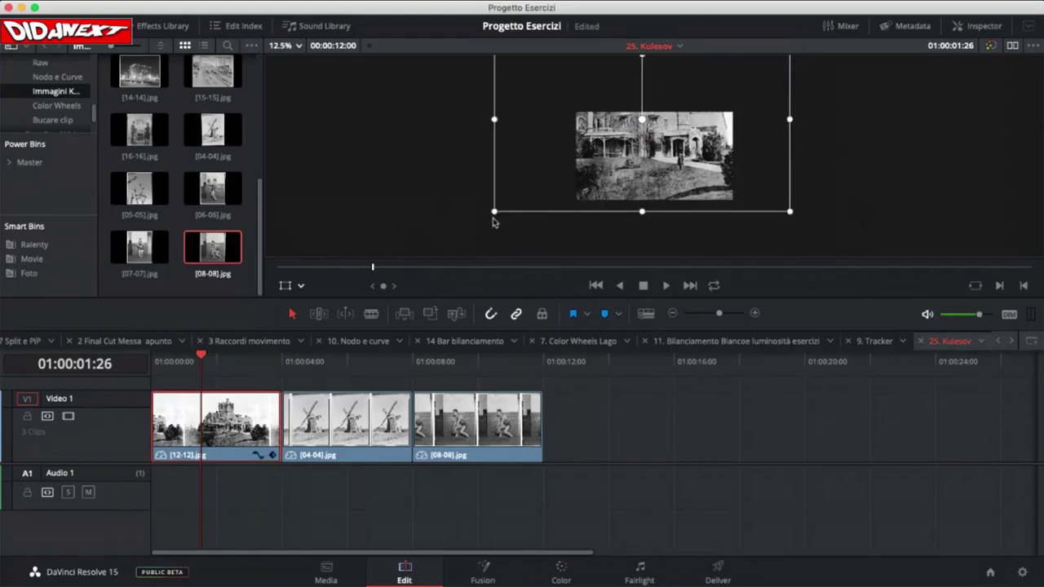
pyautogui.moveTo(495, 212); pyautogui.dragTo(459, 237)
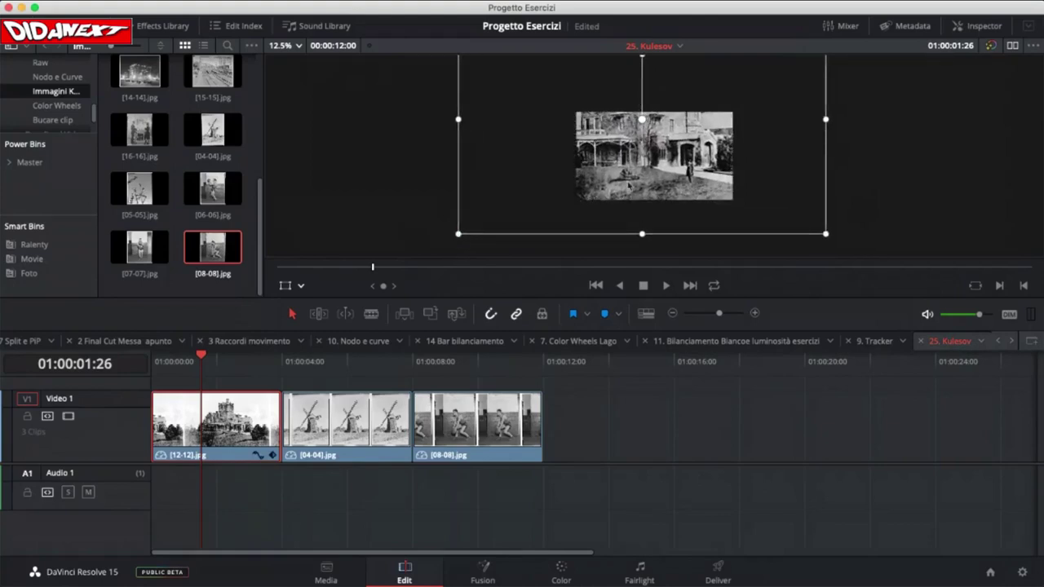
pyautogui.moveTo(630, 186); pyautogui.dragTo(625, 180)
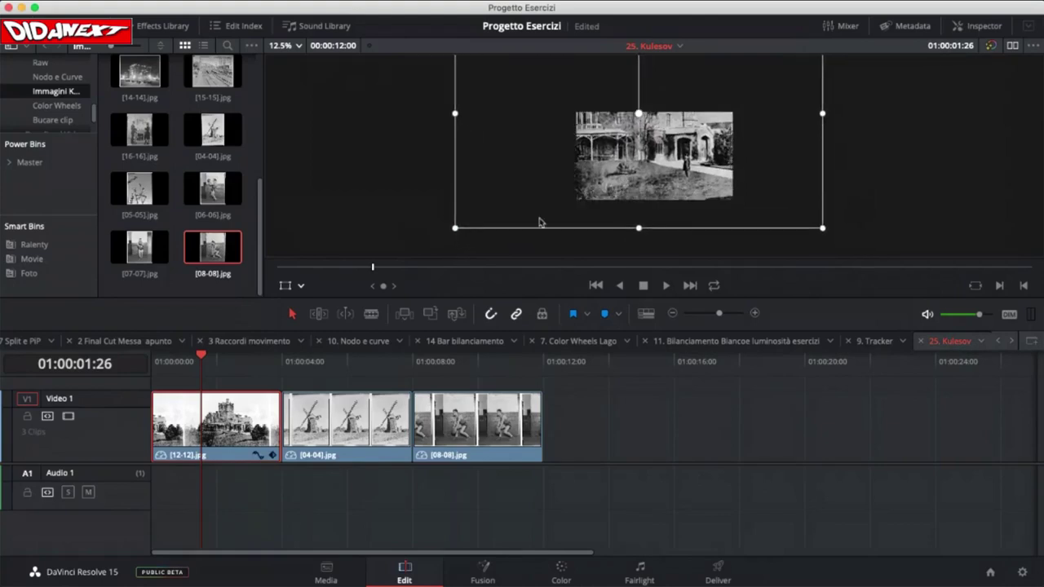
# - Close the 17 Split e PiP, 2 Final Cut and 9. Tracker timelines, and select the castle clip in 25. Kulesov
pyautogui.click(193, 347)
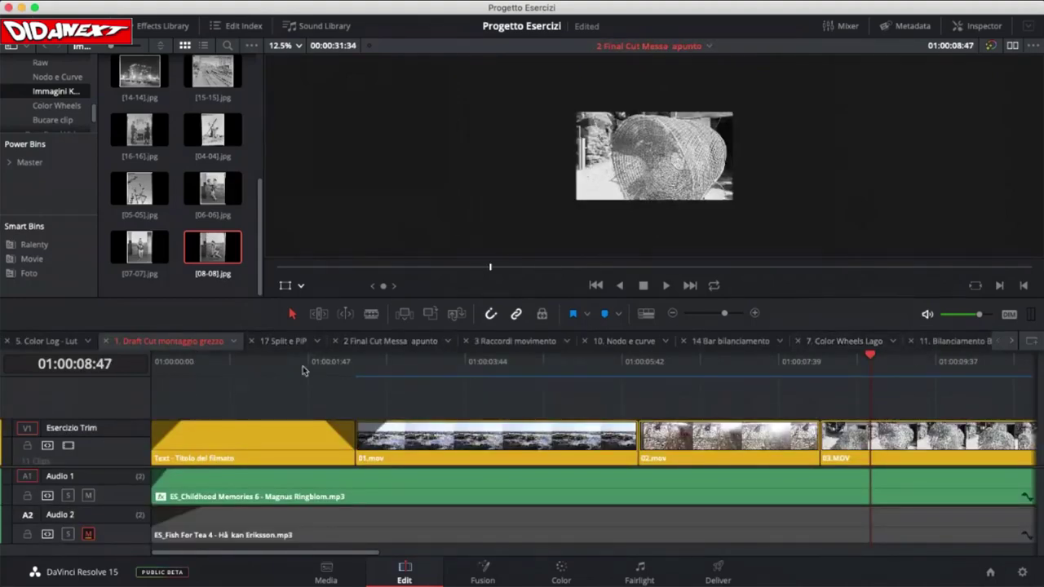
pyautogui.click(251, 341)
pyautogui.click(251, 340)
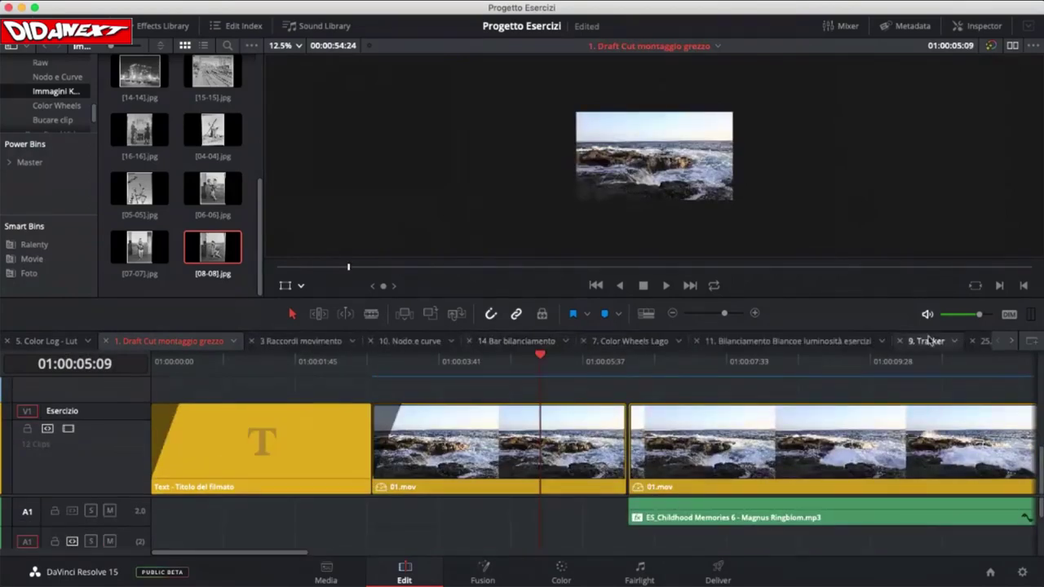
pyautogui.click(900, 341)
pyautogui.click(900, 341)
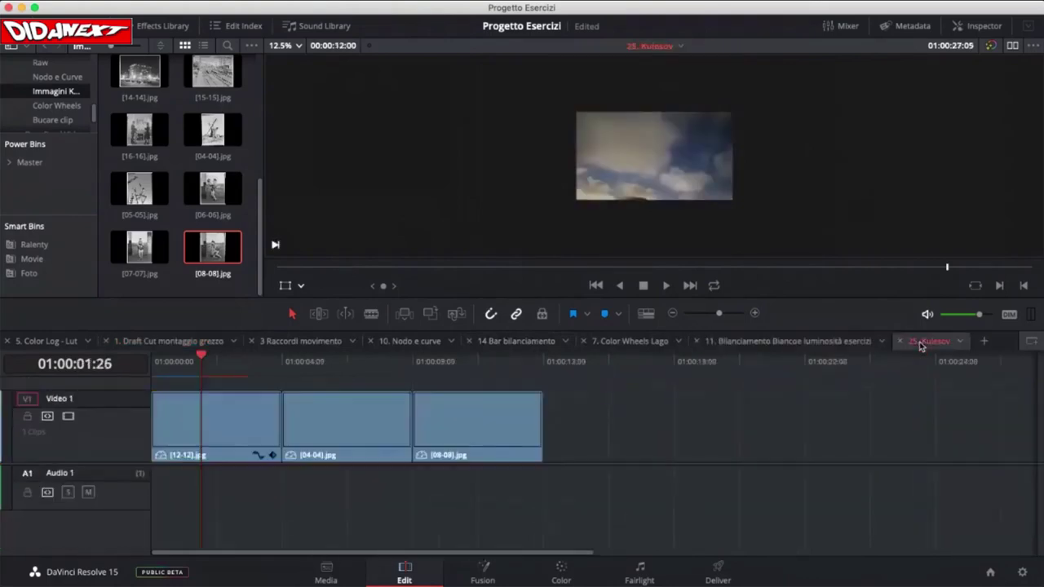
pyautogui.click(230, 421)
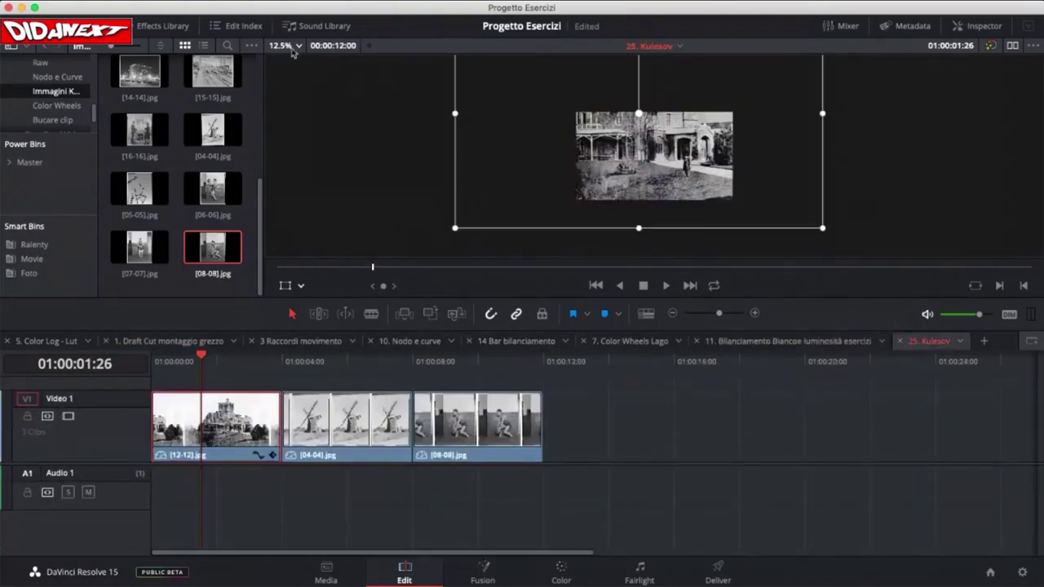
# - Fit the frame to the viewer and move the playhead to 01:00:02:41 on the castle clip
pyautogui.click(291, 47)
pyautogui.click(286, 65)
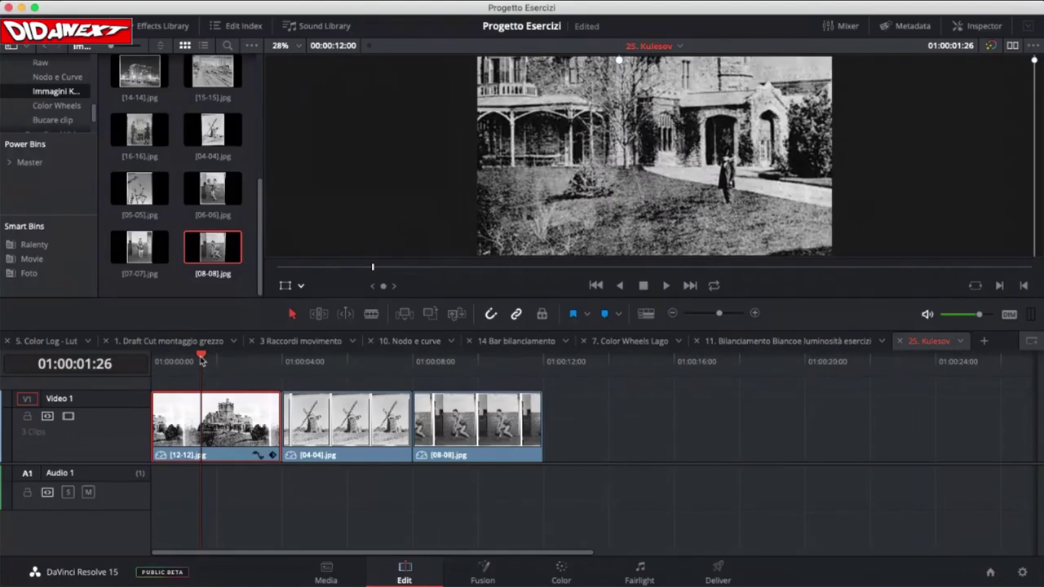
pyautogui.moveTo(202, 355); pyautogui.dragTo(243, 356)
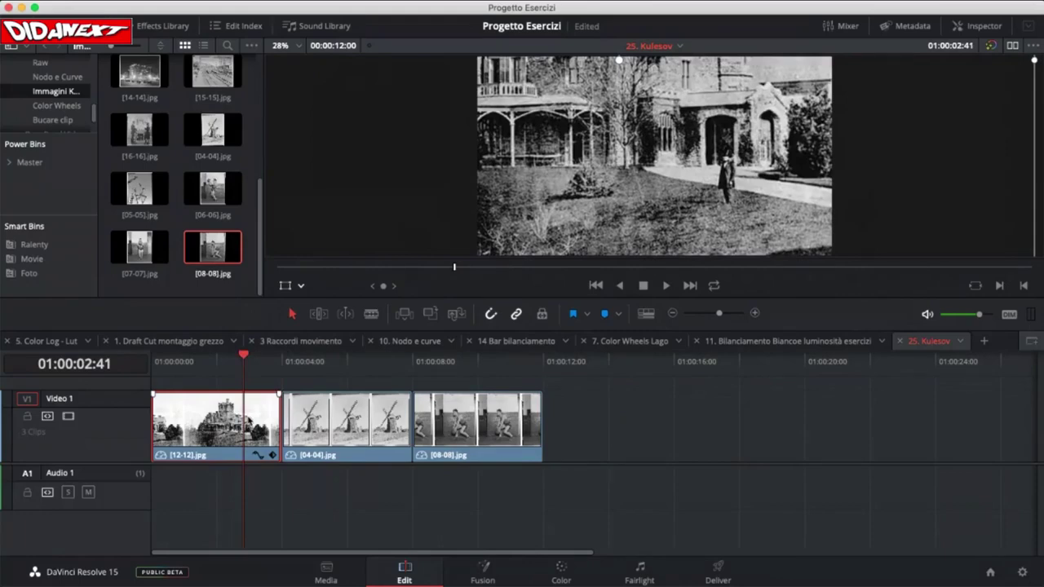
# - Flip the castle clip horizontally in the Inspector and move the playhead to 01:00:02:07
pyautogui.click(972, 32)
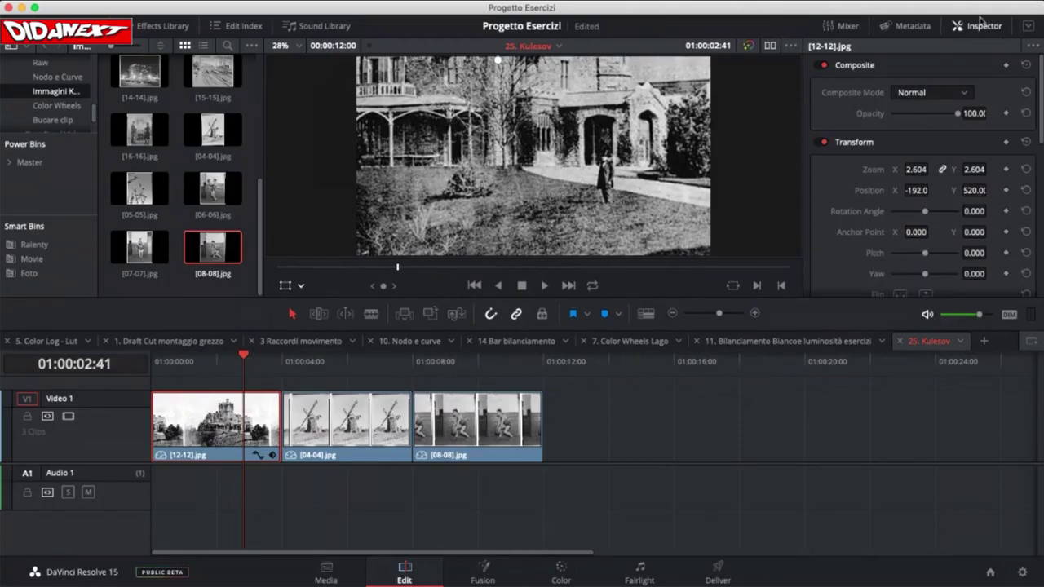
pyautogui.scroll(-5, 962, 172)
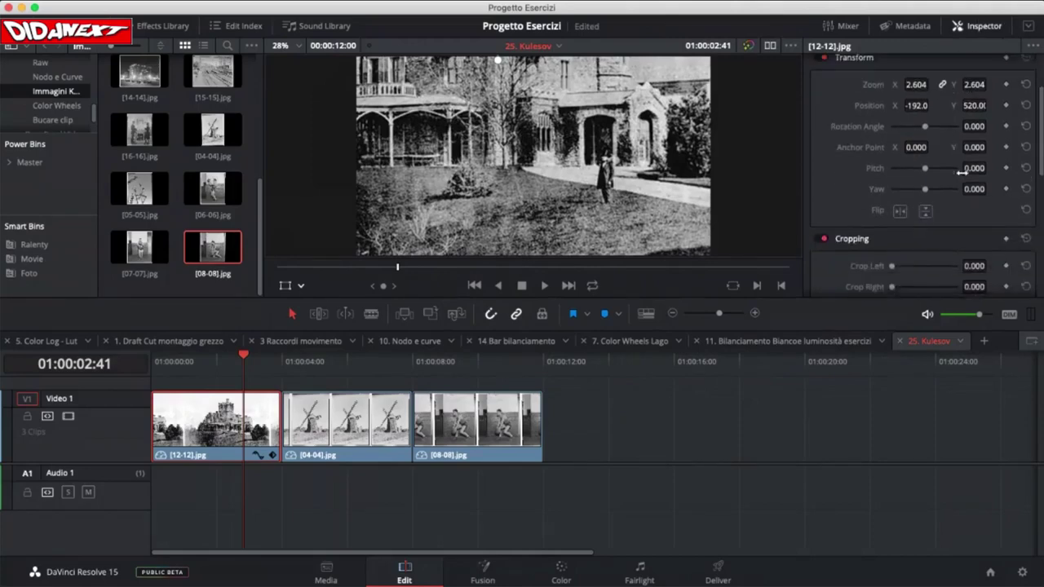
pyautogui.scroll(-1, 962, 173)
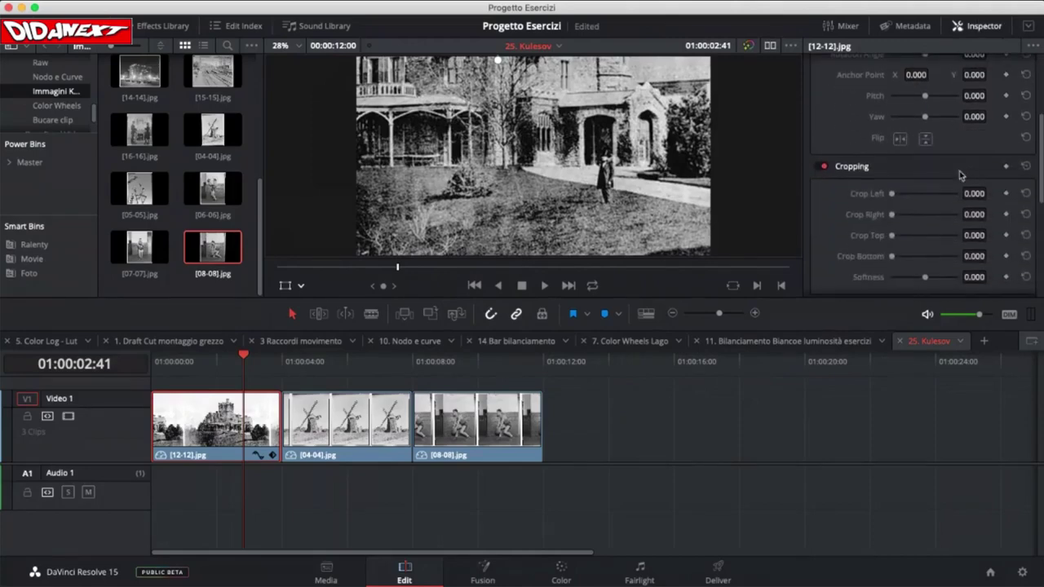
pyautogui.click(899, 140)
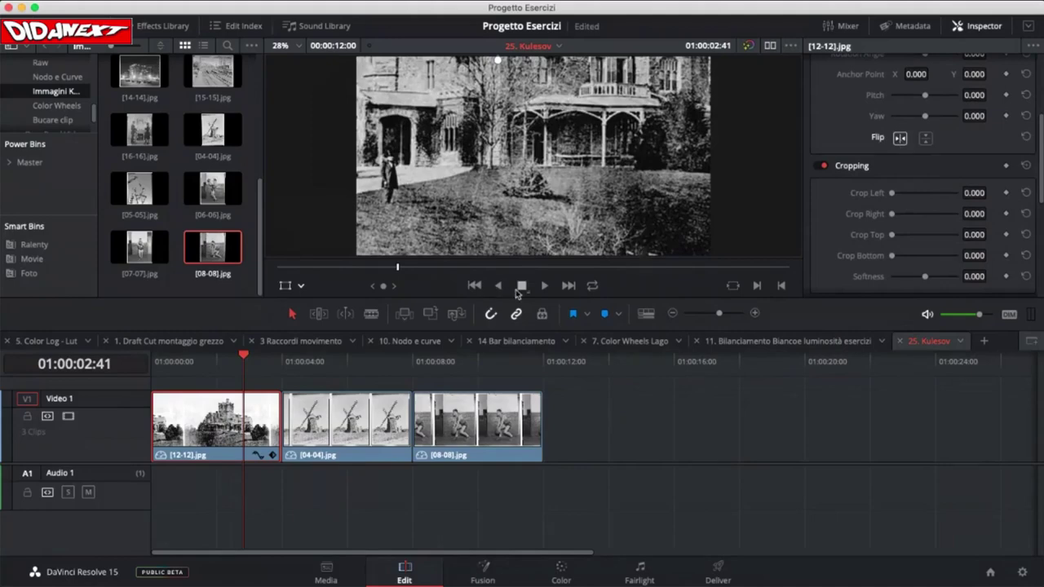
pyautogui.moveTo(243, 364); pyautogui.dragTo(221, 367)
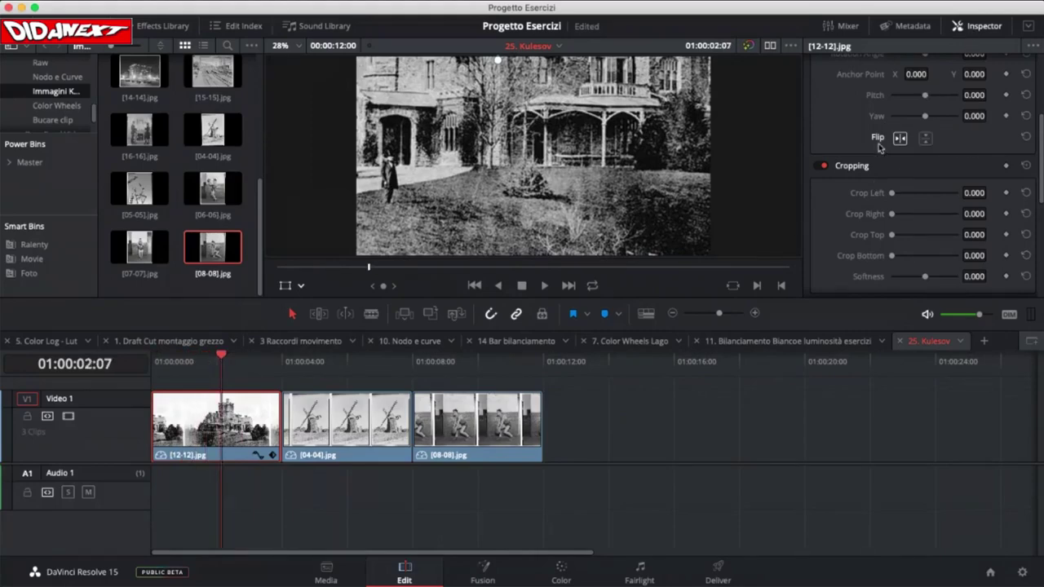
# - Toggle the castle clip's horizontal flip off and on to compare both orientations, leaving the image flipped
pyautogui.scroll(1, 887, 145)
pyautogui.scroll(5, 887, 145)
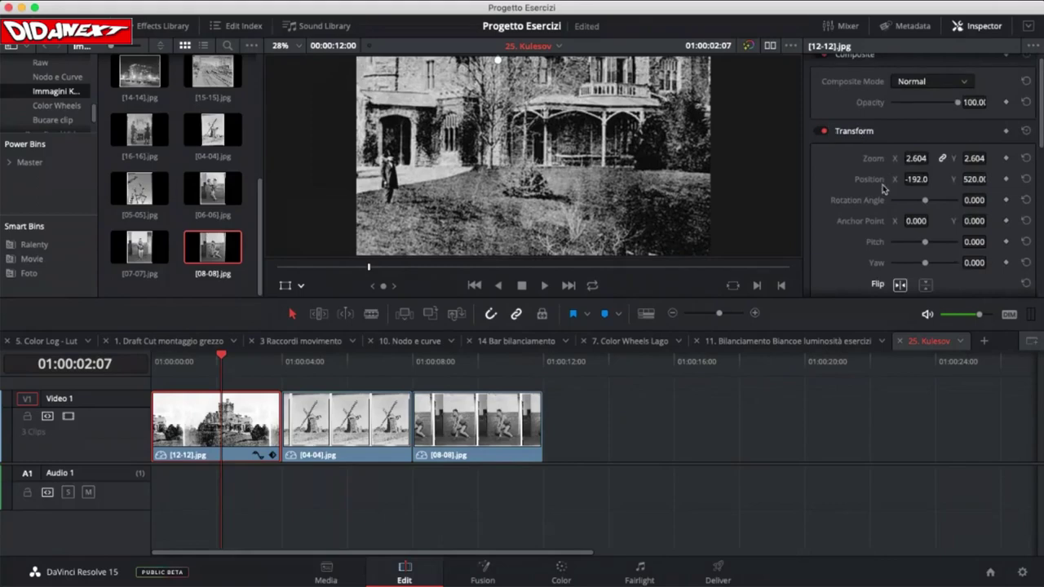
pyautogui.scroll(-1, 884, 194)
pyautogui.scroll(-4, 885, 194)
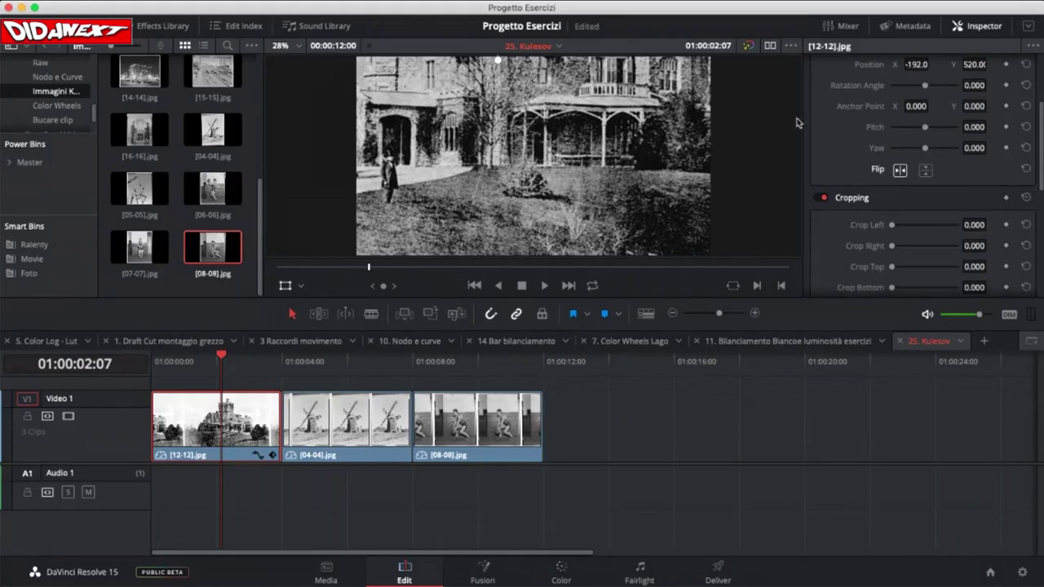
pyautogui.click(899, 170)
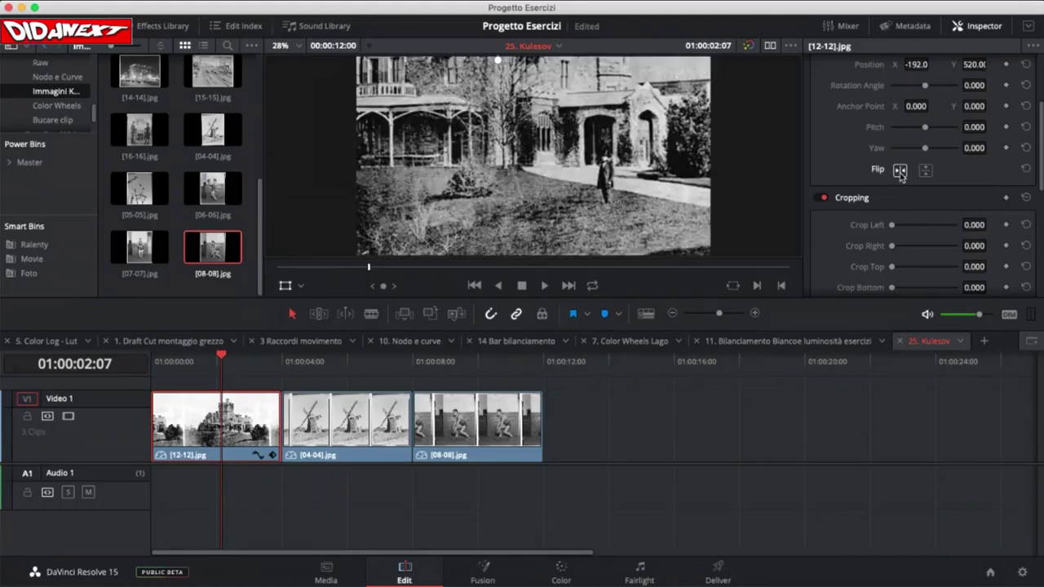
pyautogui.click(925, 170)
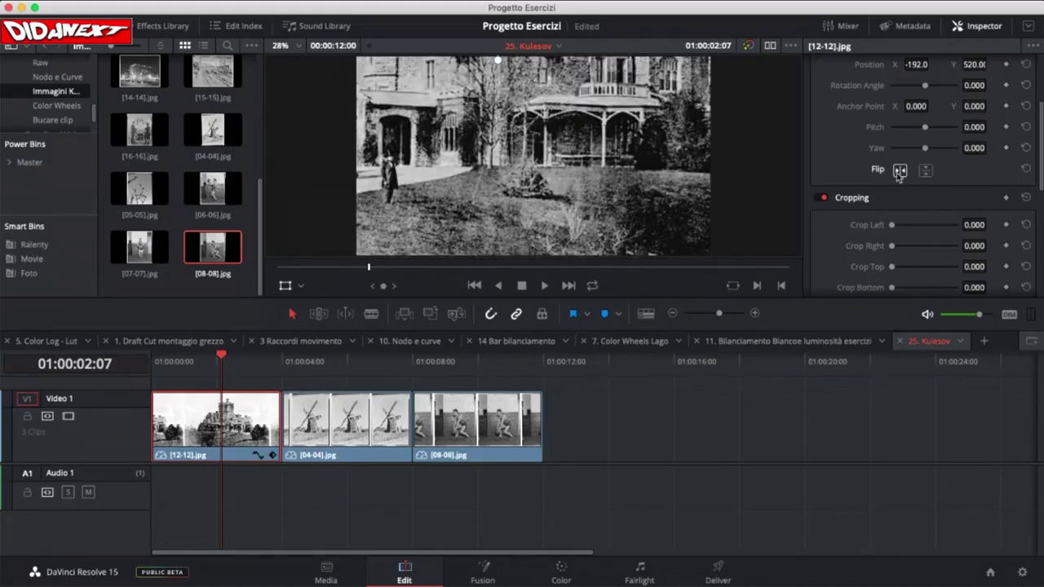
pyautogui.click(899, 170)
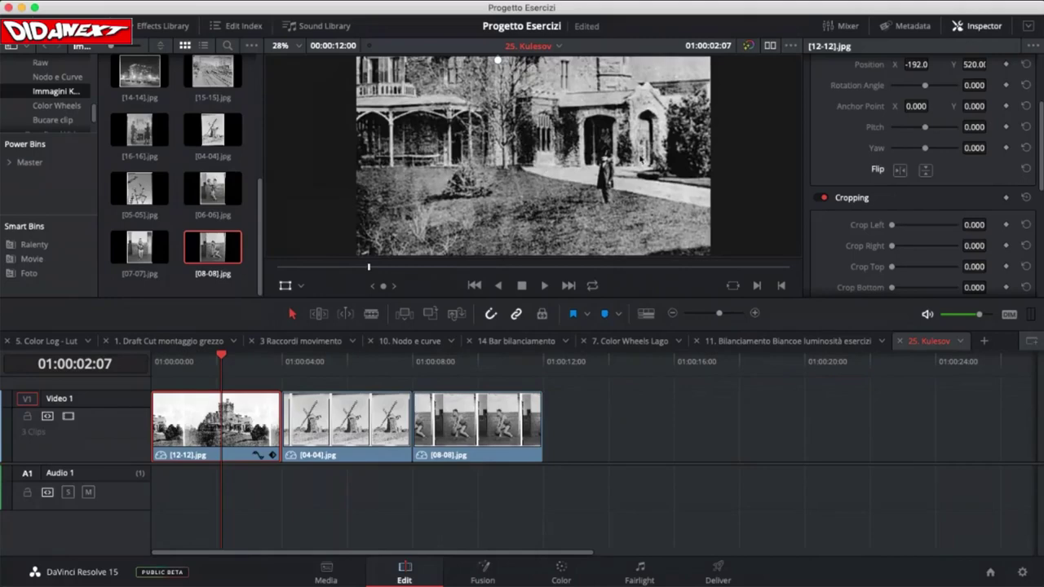
pyautogui.click(900, 170)
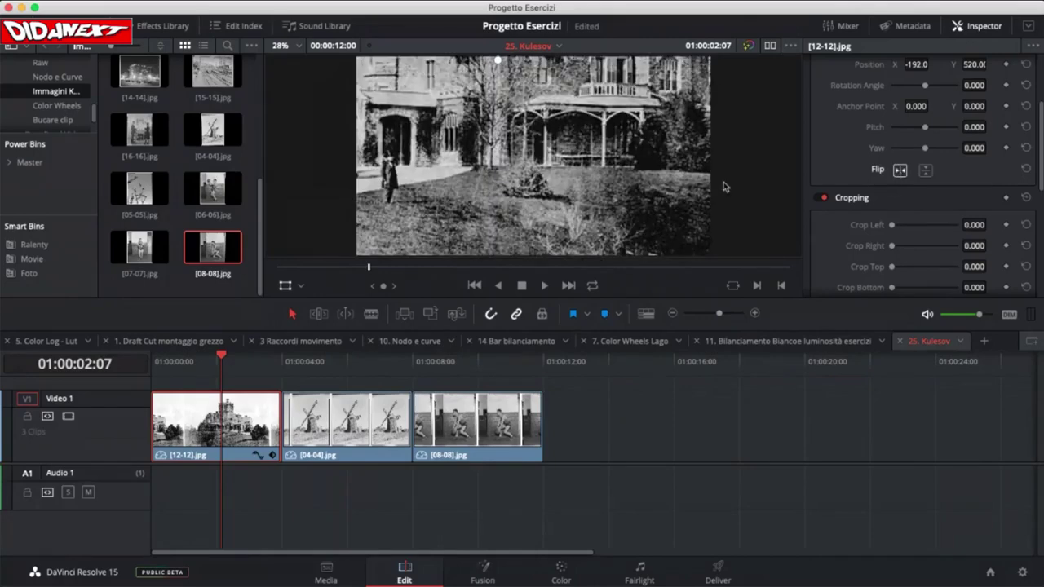
# - Return the playhead to the sequence start, enable Dynamic Zoom on the castle clip and expand the Inspector to full height
pyautogui.moveTo(221, 356)
pyautogui.mouseDown()
pyautogui.moveTo(325, 357)
pyautogui.moveTo(239, 366)
pyautogui.mouseUp()
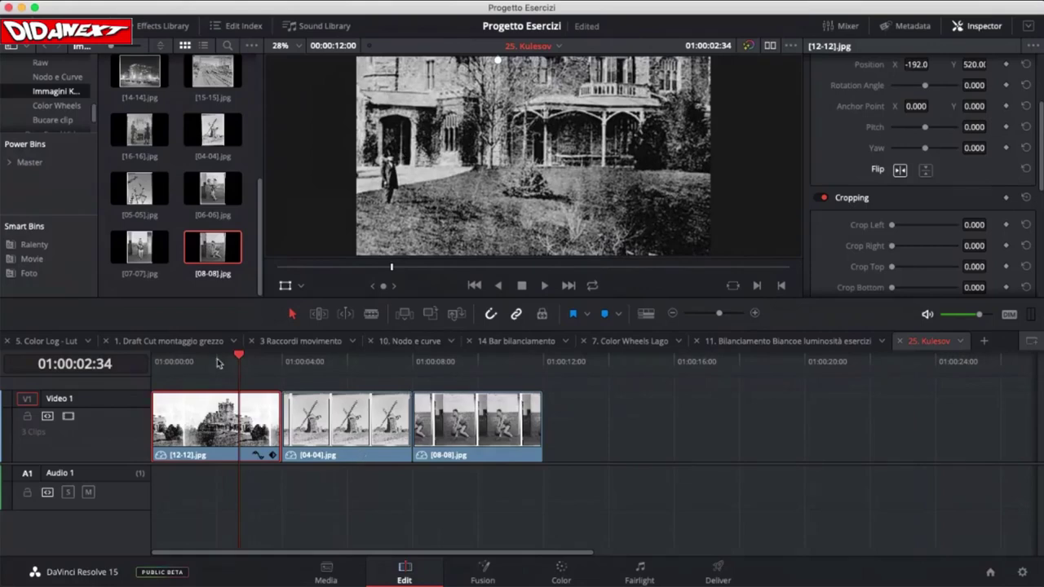
pyautogui.moveTo(239, 359); pyautogui.dragTo(163, 371)
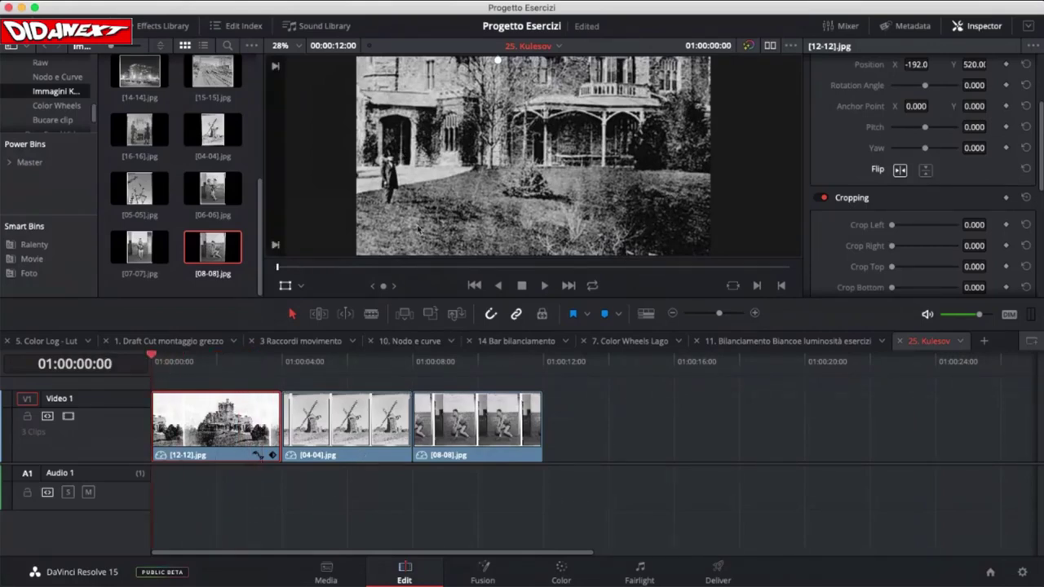
pyautogui.scroll(-6, 924, 226)
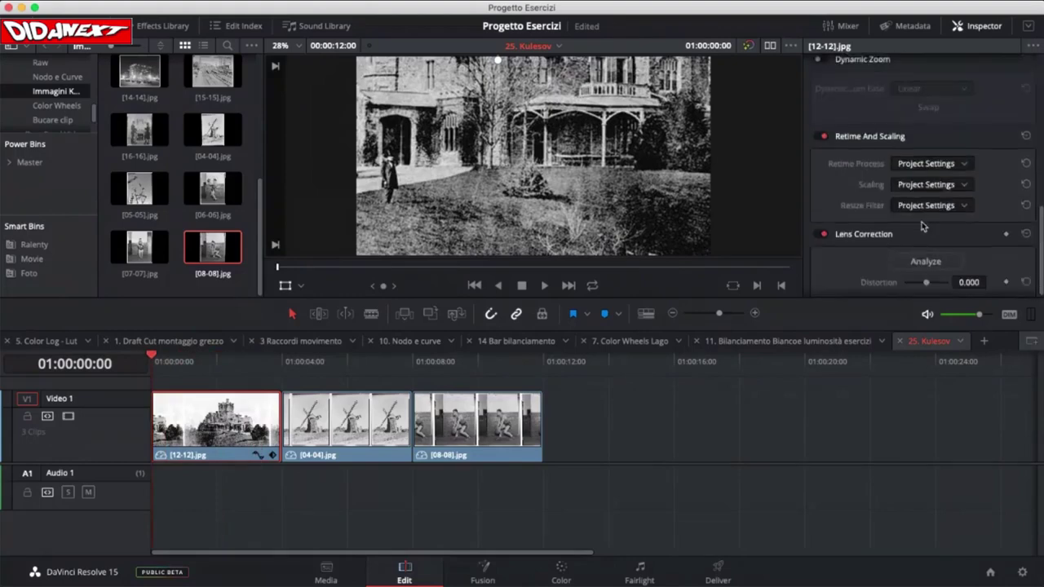
pyautogui.click(823, 115)
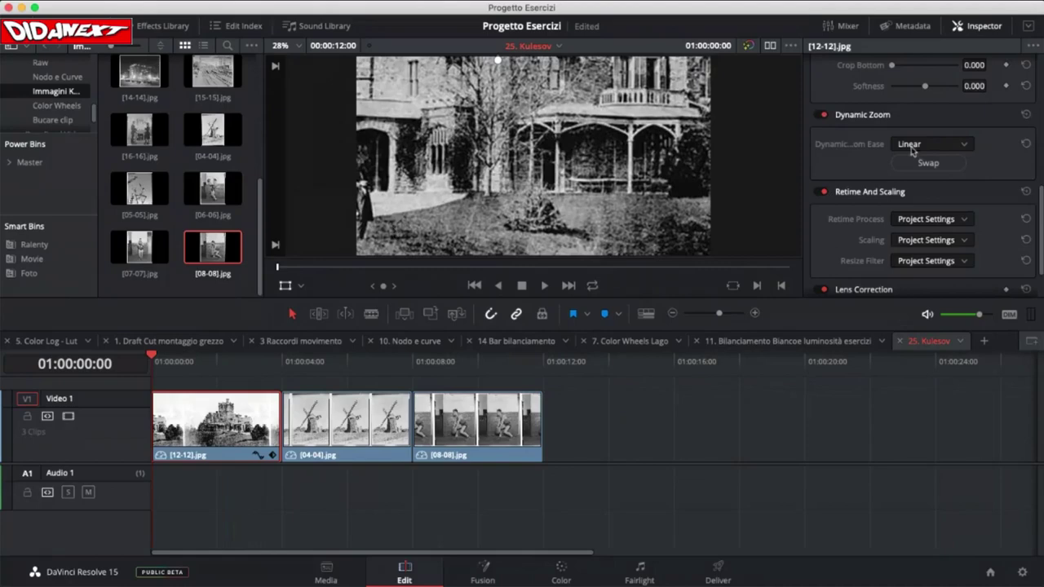
pyautogui.click(1029, 27)
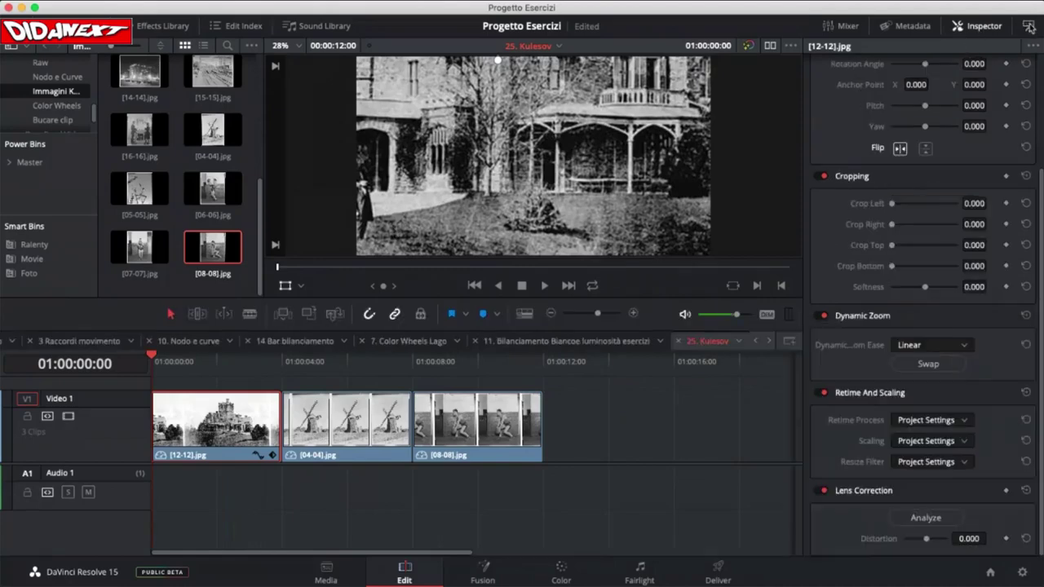
pyautogui.click(822, 316)
pyautogui.click(822, 316)
# - Show the Dynamic Zoom overlay and adjust the green frame to enclose most of the castle
pyautogui.click(301, 286)
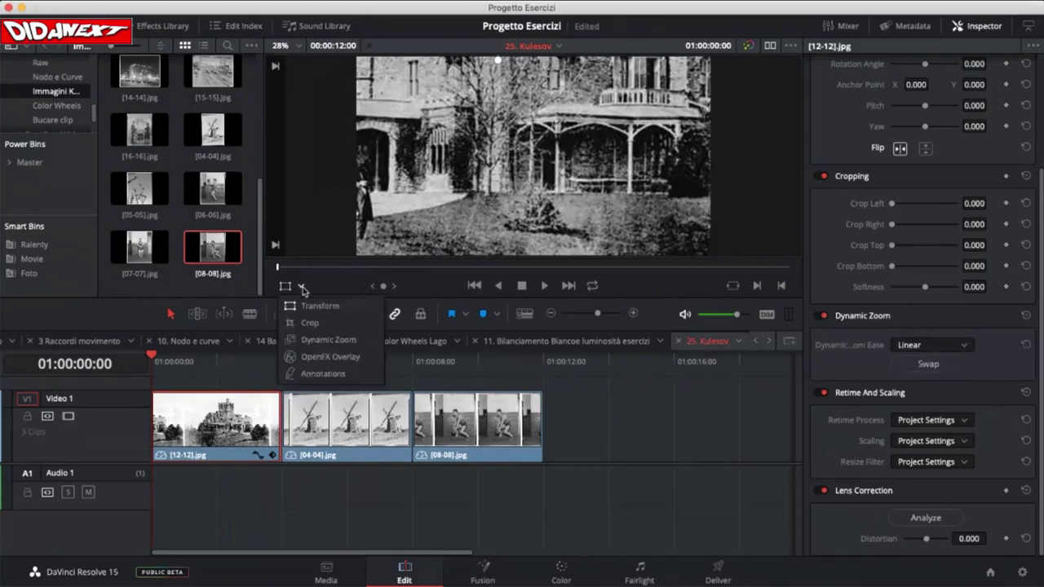
pyautogui.click(318, 340)
pyautogui.moveTo(405, 77); pyautogui.dragTo(565, 187)
pyautogui.moveTo(397, 65)
pyautogui.mouseDown()
pyautogui.moveTo(386, 64)
pyautogui.moveTo(409, 73)
pyautogui.mouseUp()
pyautogui.moveTo(535, 163); pyautogui.dragTo(549, 172)
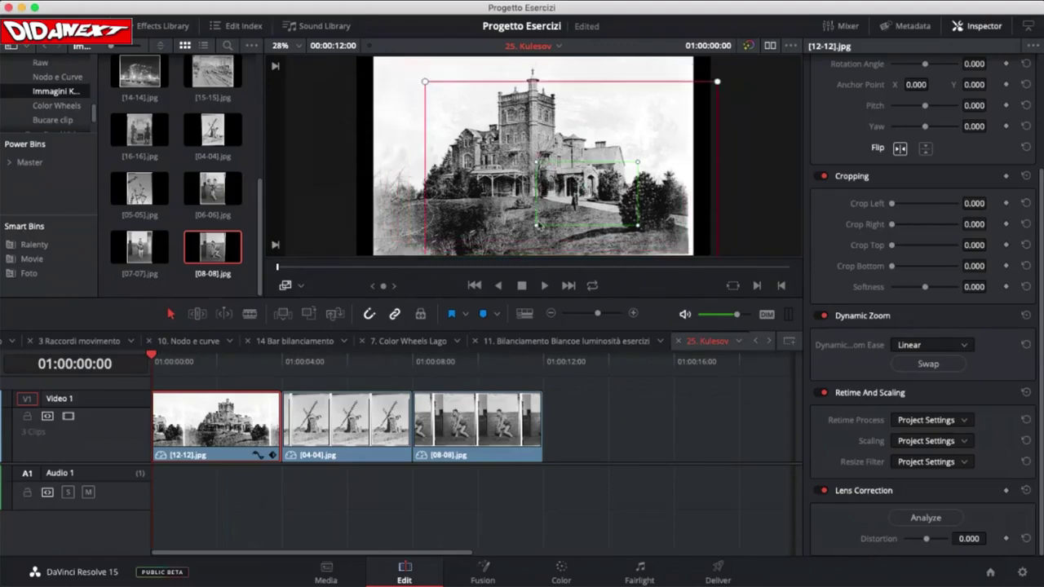
pyautogui.moveTo(535, 163)
pyautogui.mouseDown()
pyautogui.moveTo(422, 80)
pyautogui.moveTo(549, 157)
pyautogui.moveTo(542, 148)
pyautogui.mouseUp()
pyautogui.moveTo(411, 69); pyautogui.dragTo(398, 65)
pyautogui.click(662, 232)
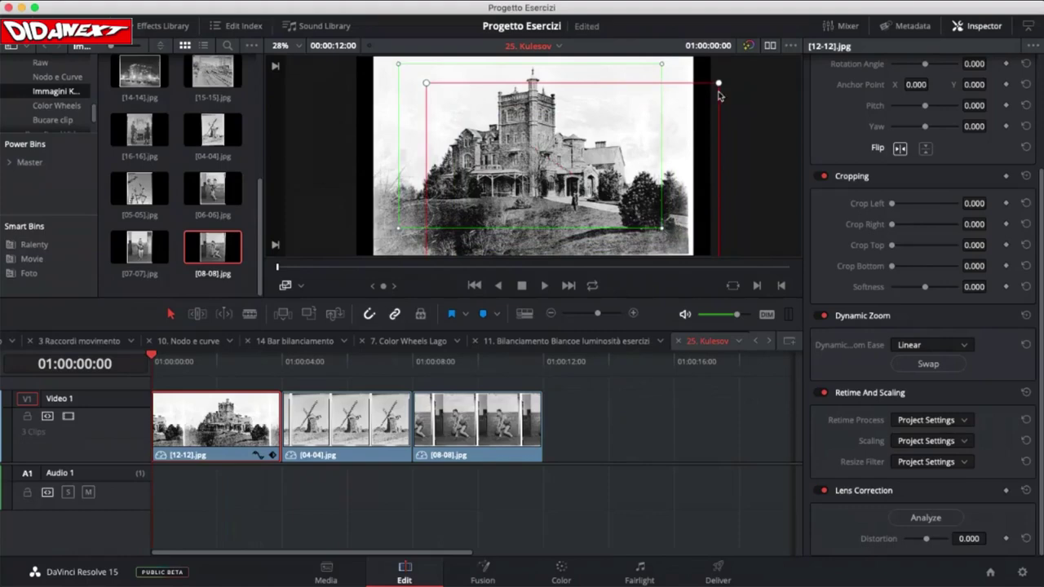
# - Shrink the red Dynamic Zoom frame and place it around the figure near the castle entrance
pyautogui.moveTo(718, 88); pyautogui.dragTo(686, 93)
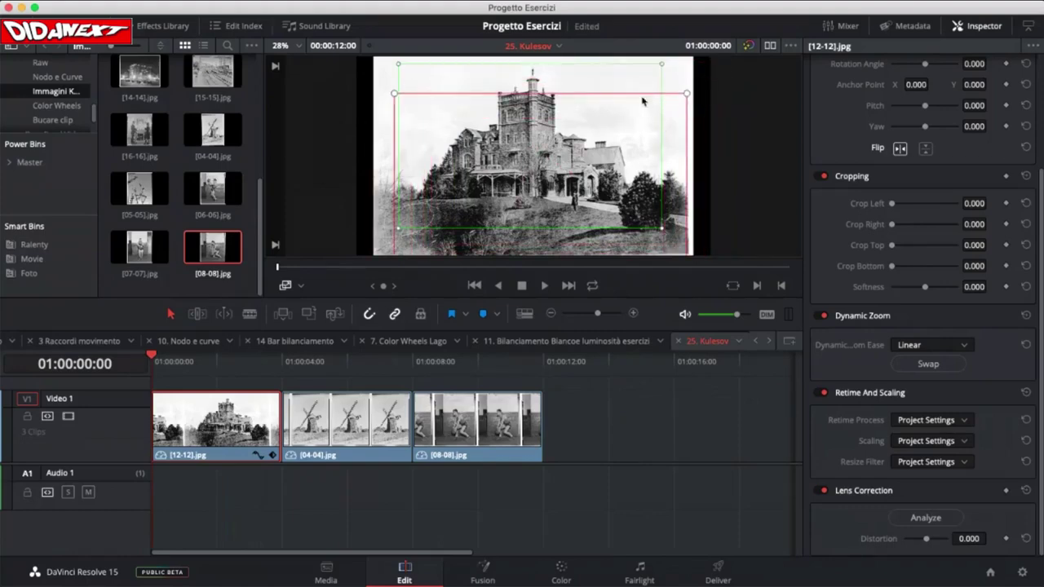
pyautogui.moveTo(394, 95); pyautogui.dragTo(486, 151)
pyautogui.moveTo(530, 184); pyautogui.dragTo(582, 185)
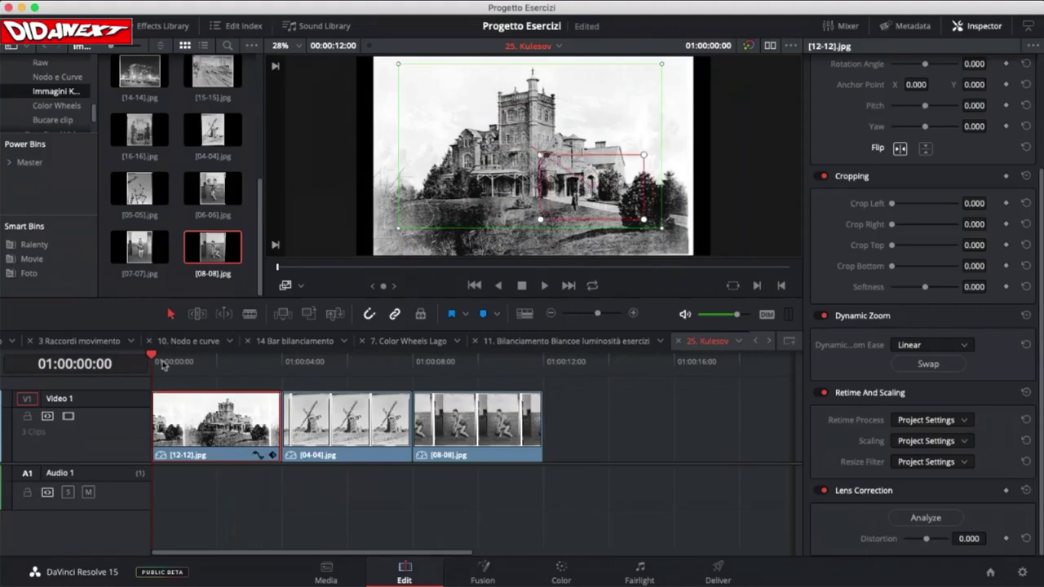
# - Move the playhead to 01:00:00:33, disable Dynamic Zoom on the castle clip and switch the viewer overlay to Transform
pyautogui.moveTo(156, 359); pyautogui.dragTo(173, 361)
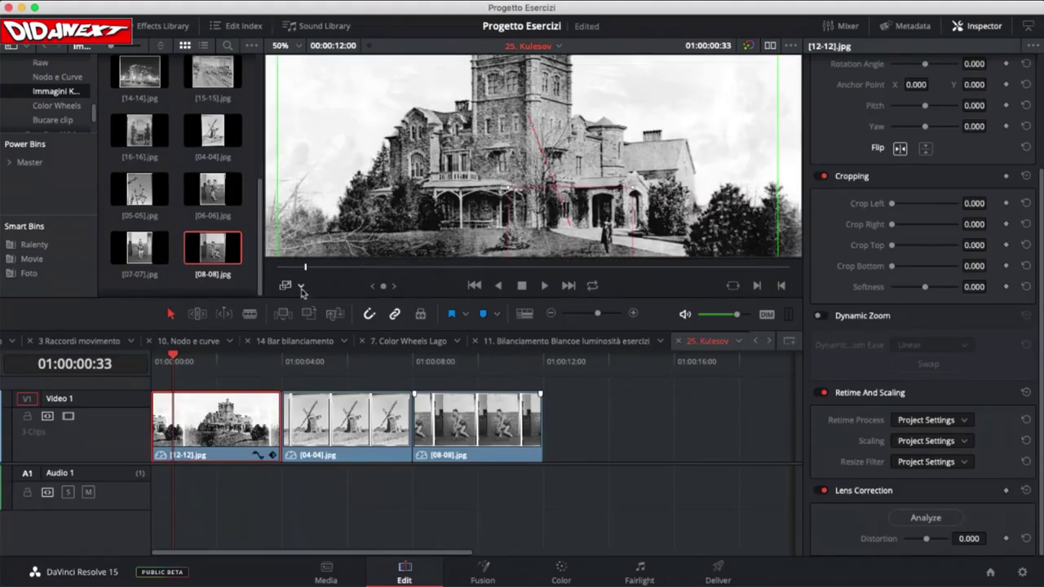
pyautogui.click(301, 286)
pyautogui.click(302, 307)
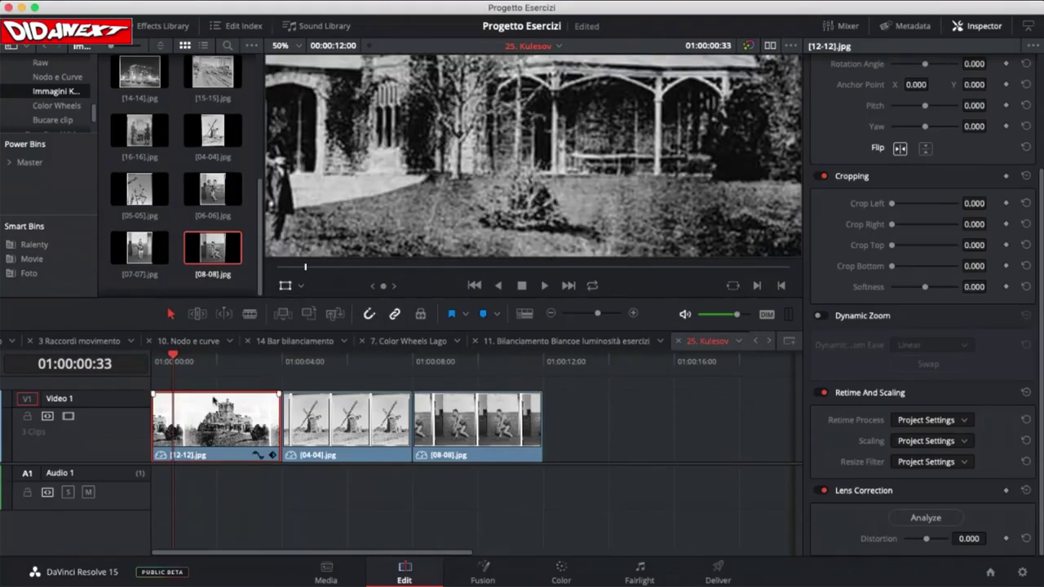
# - Keep only the 25. Kulesov timeline open and move the playhead to 01:00:05:28 on the windmill clip
pyautogui.moveTo(172, 359); pyautogui.dragTo(174, 359)
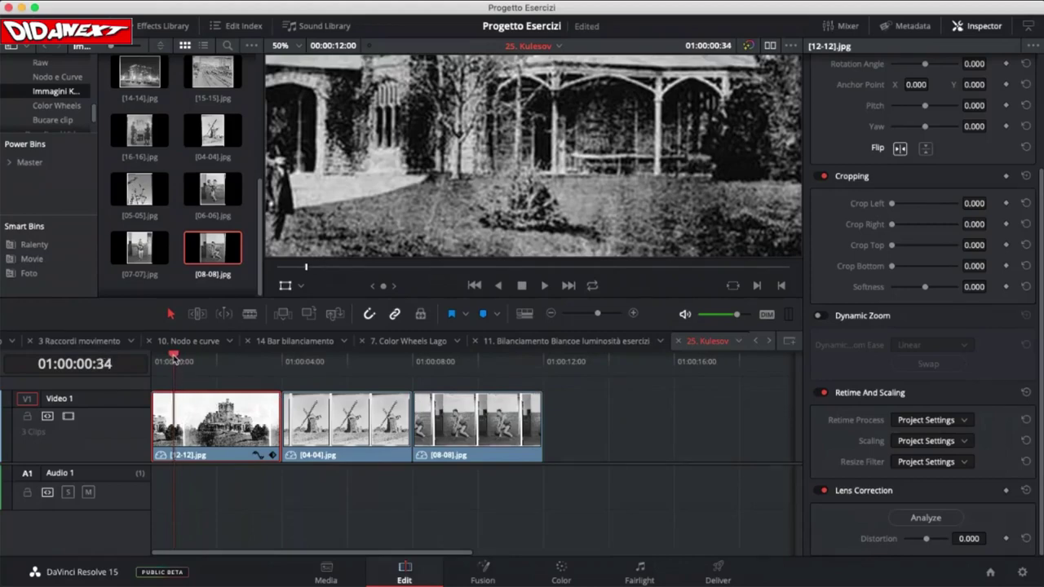
pyautogui.click(307, 347)
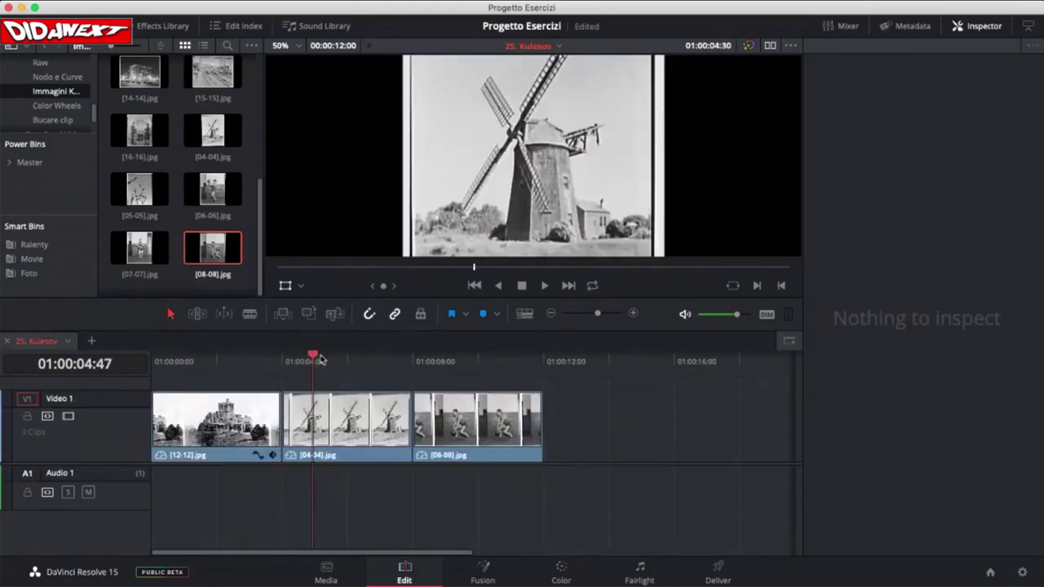
pyautogui.moveTo(320, 359); pyautogui.dragTo(336, 360)
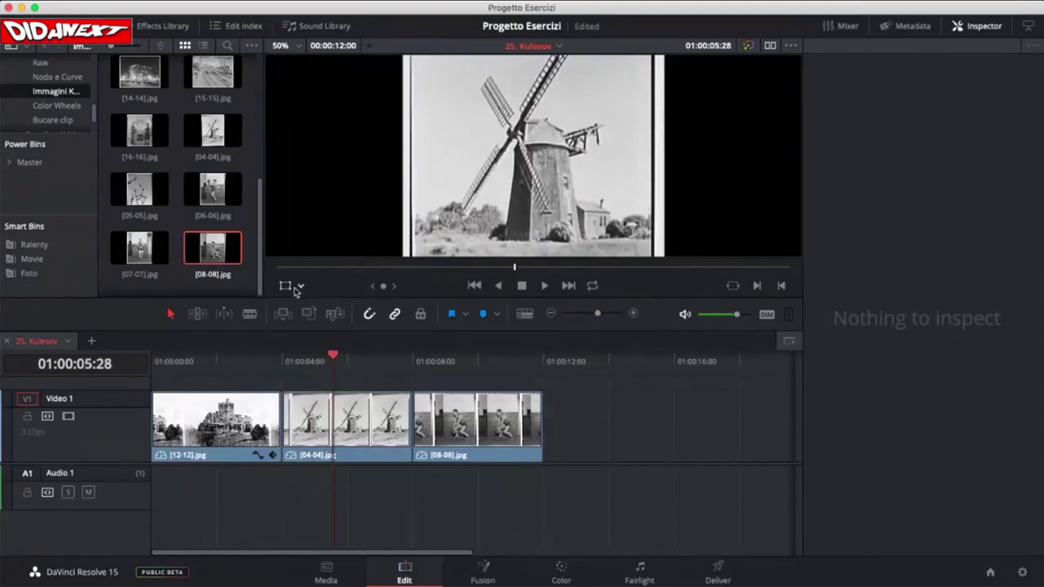
# - Set the viewer zoom to 25%, then shrink the windmill image with Transform and shift it into the right half of the frame
pyautogui.click(298, 46)
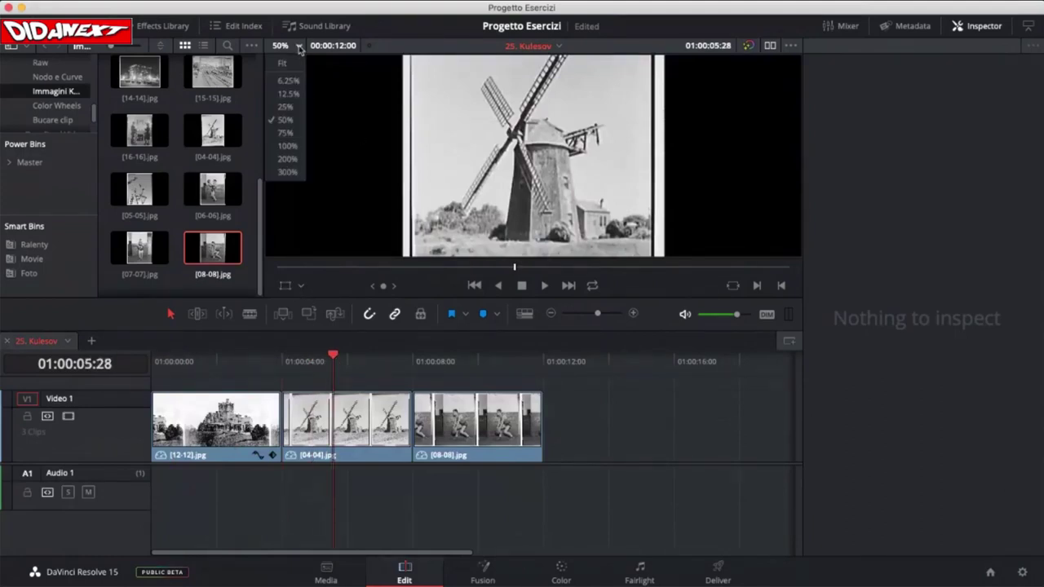
pyautogui.click(285, 106)
pyautogui.click(287, 286)
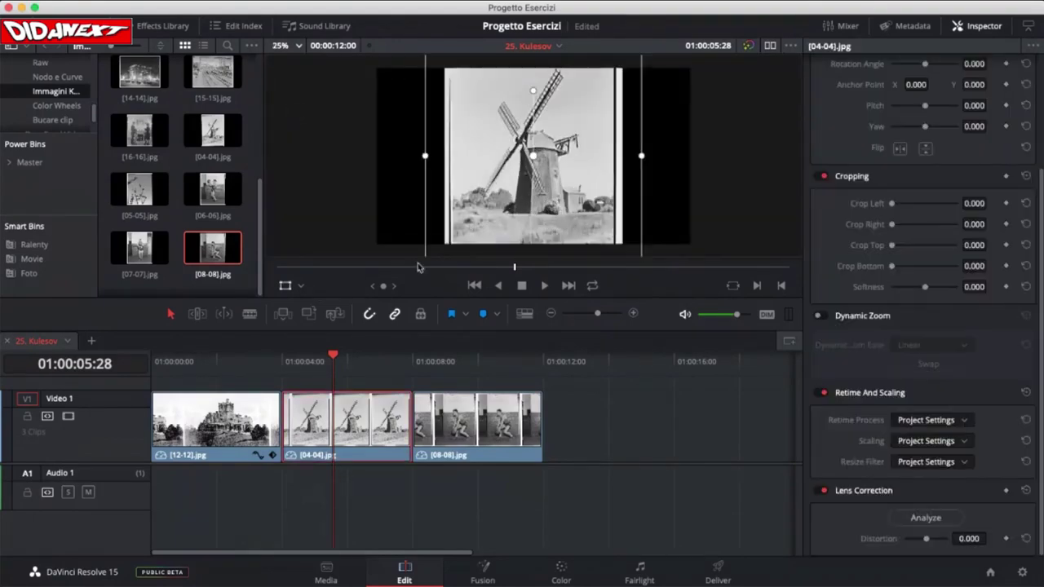
pyautogui.moveTo(405, 273); pyautogui.dragTo(582, 173)
pyautogui.press('super+z')
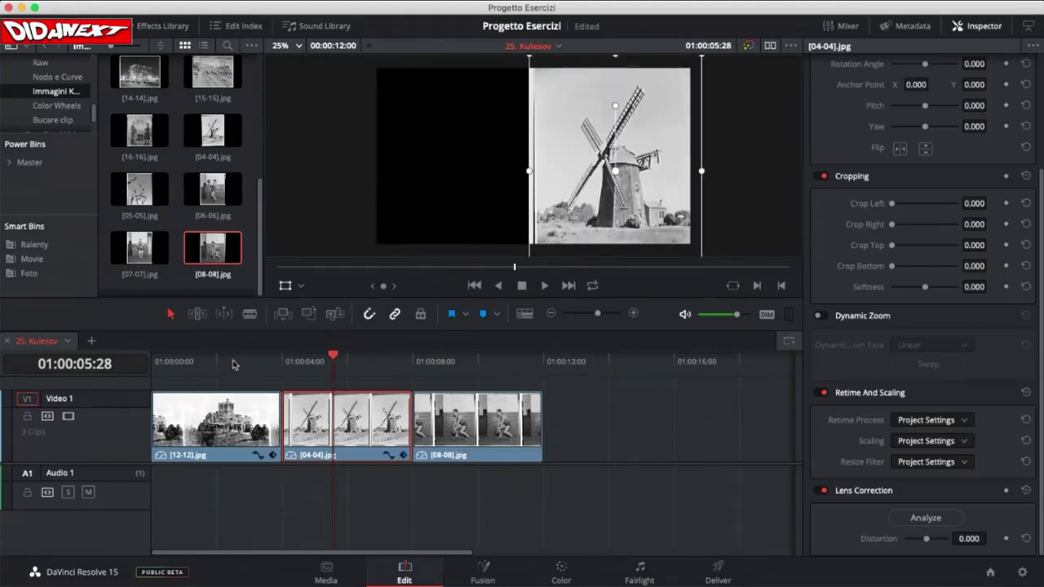
pyautogui.click(232, 365)
pyautogui.click(335, 363)
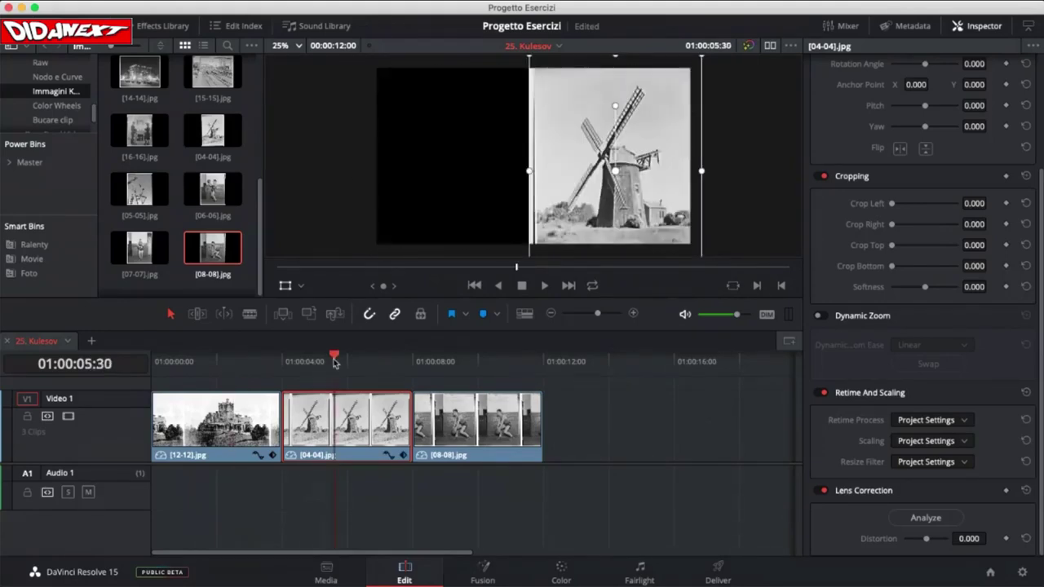
# - Move the [08-08].jpg basketball clip up to a new Video 2 track and extend the windmill clip beneath it to 01:00:12:00
pyautogui.click(455, 361)
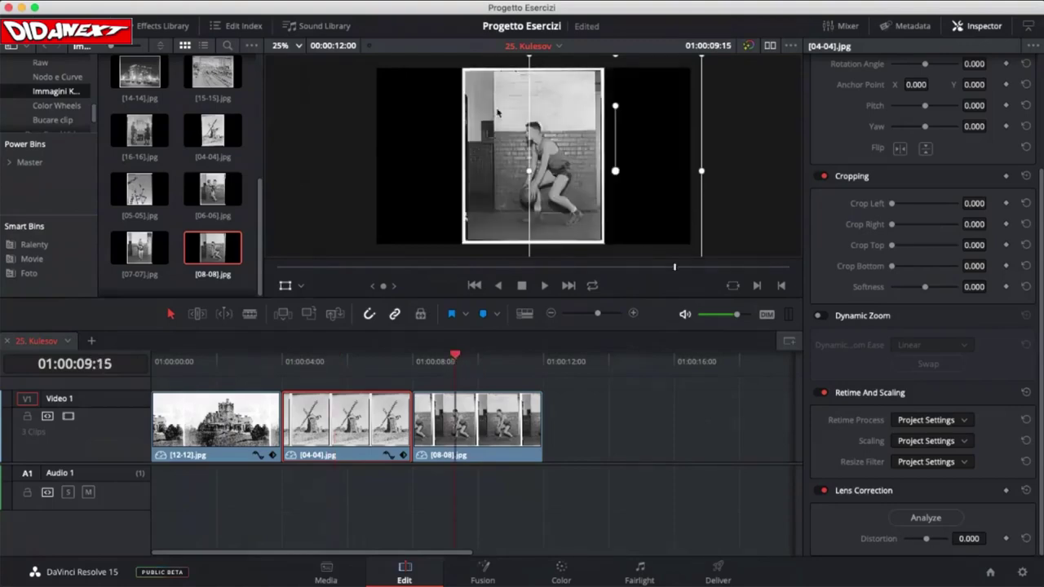
pyautogui.click(490, 424)
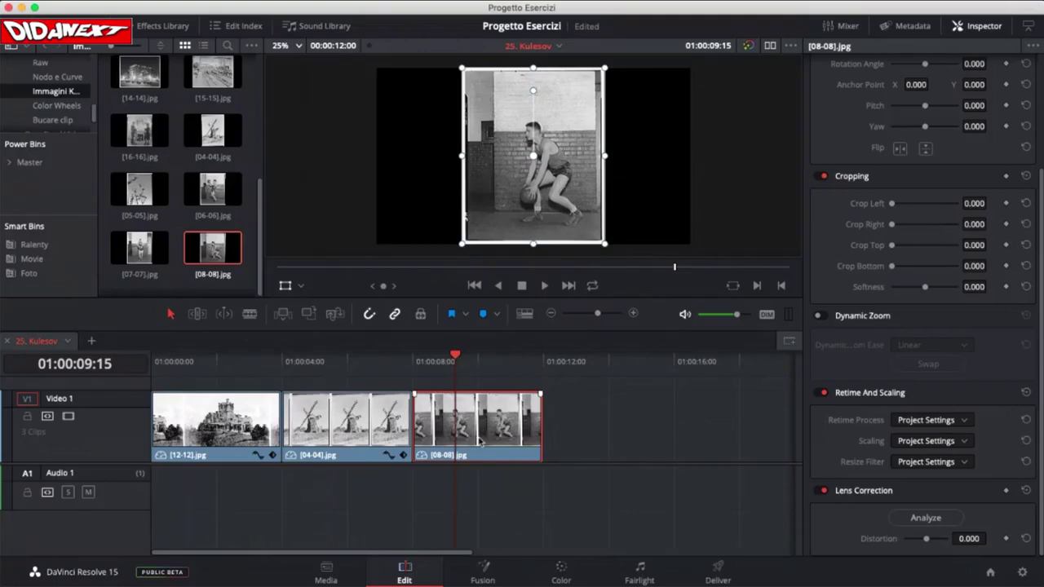
pyautogui.moveTo(445, 441); pyautogui.dragTo(453, 385)
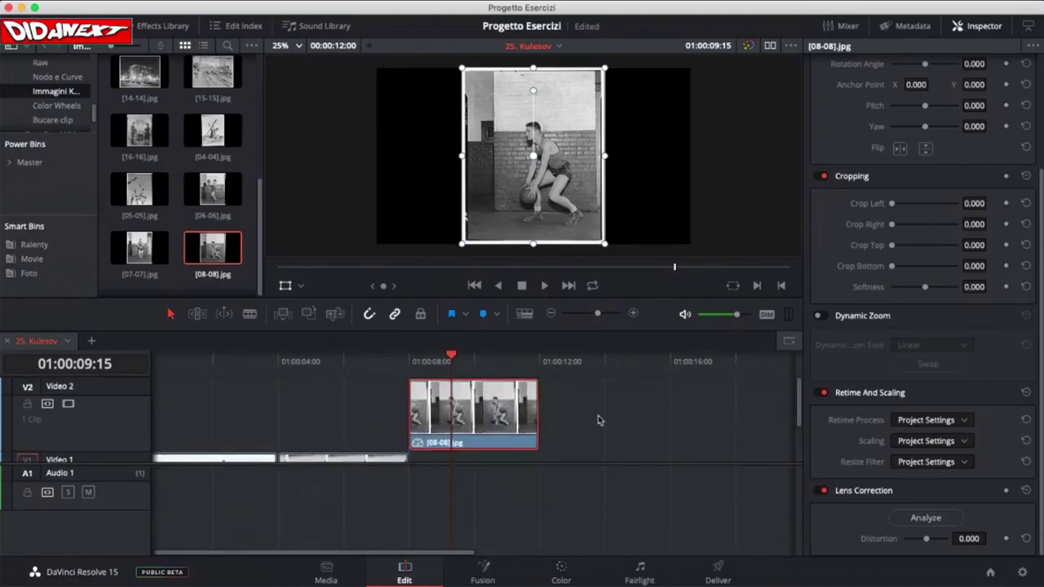
pyautogui.scroll(-3, 598, 415)
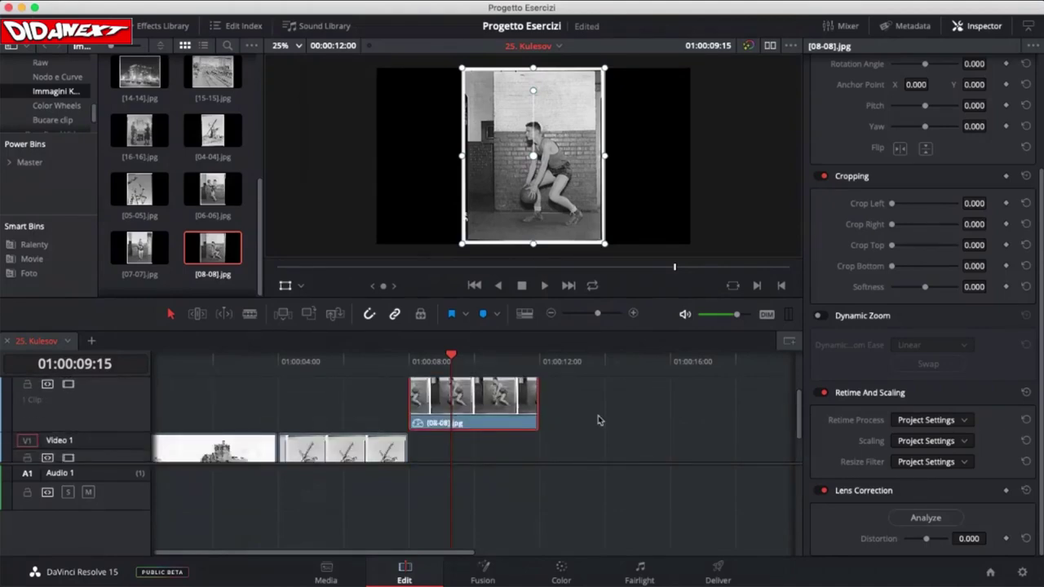
pyautogui.scroll(3, 598, 416)
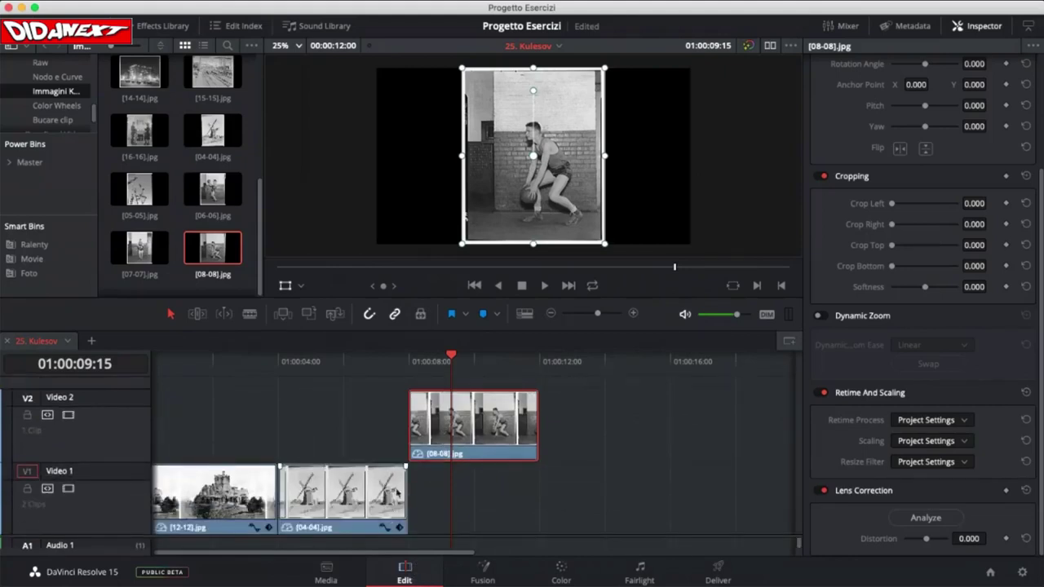
pyautogui.moveTo(405, 489); pyautogui.dragTo(538, 487)
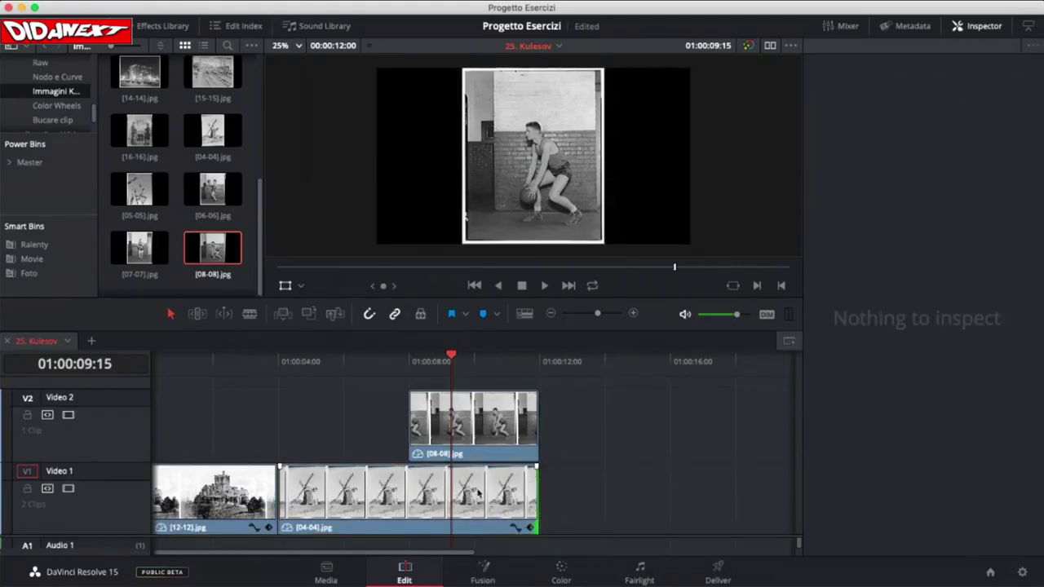
# - Enlarge the basketball player image to a zoom of about 1.297 and place it in the left half at about X -512, Y -28
pyautogui.moveTo(451, 356); pyautogui.dragTo(489, 370)
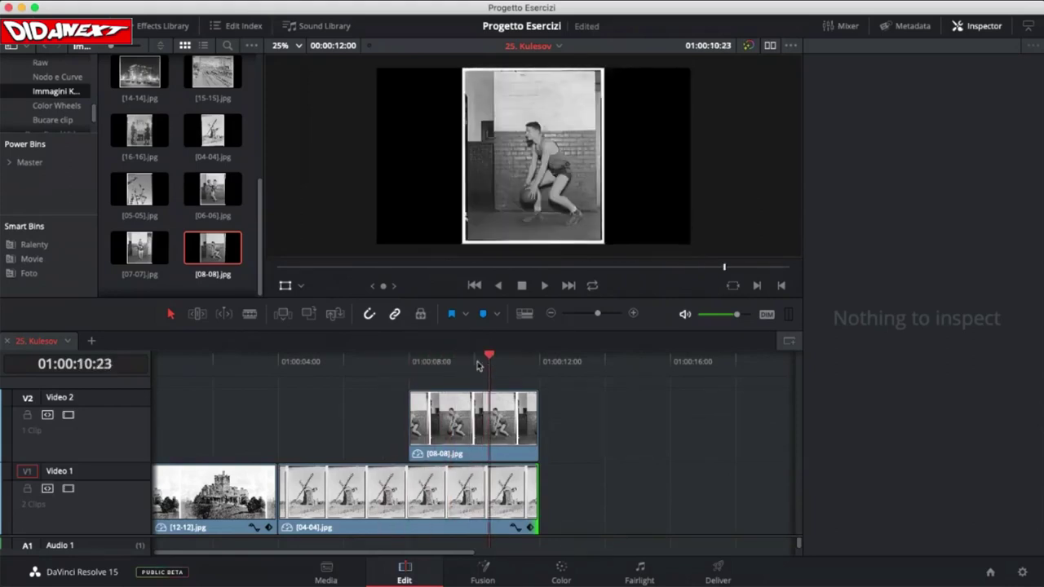
pyautogui.click(469, 364)
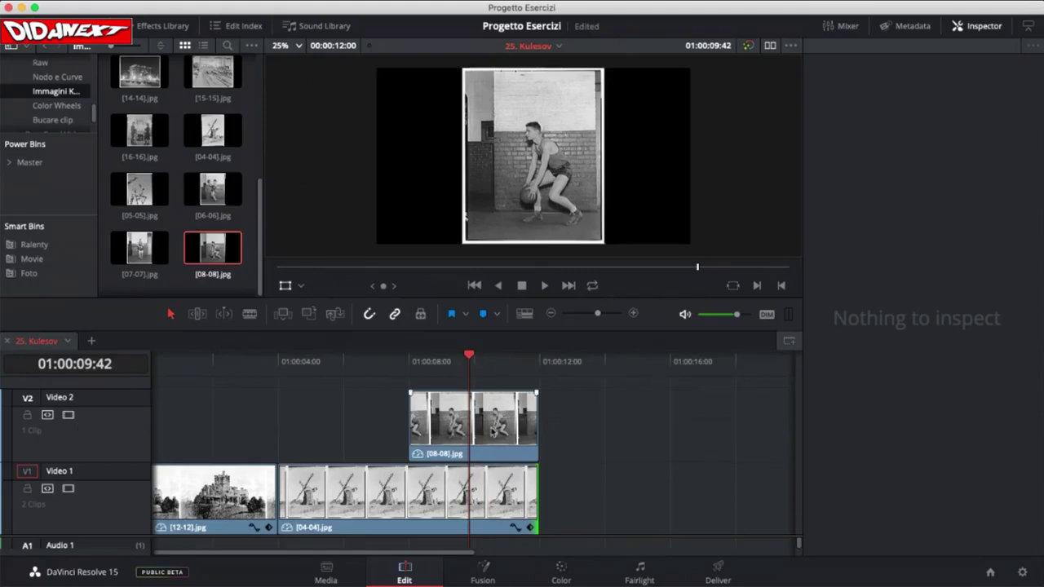
pyautogui.click(496, 429)
pyautogui.moveTo(510, 150); pyautogui.dragTo(534, 152)
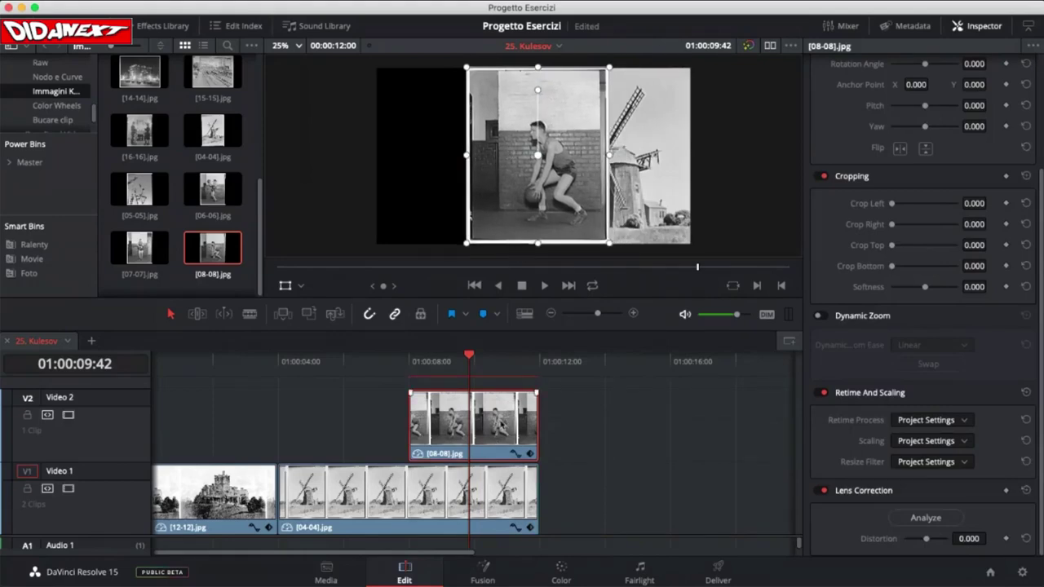
pyautogui.moveTo(494, 166); pyautogui.dragTo(438, 165)
pyautogui.moveTo(524, 249); pyautogui.dragTo(547, 266)
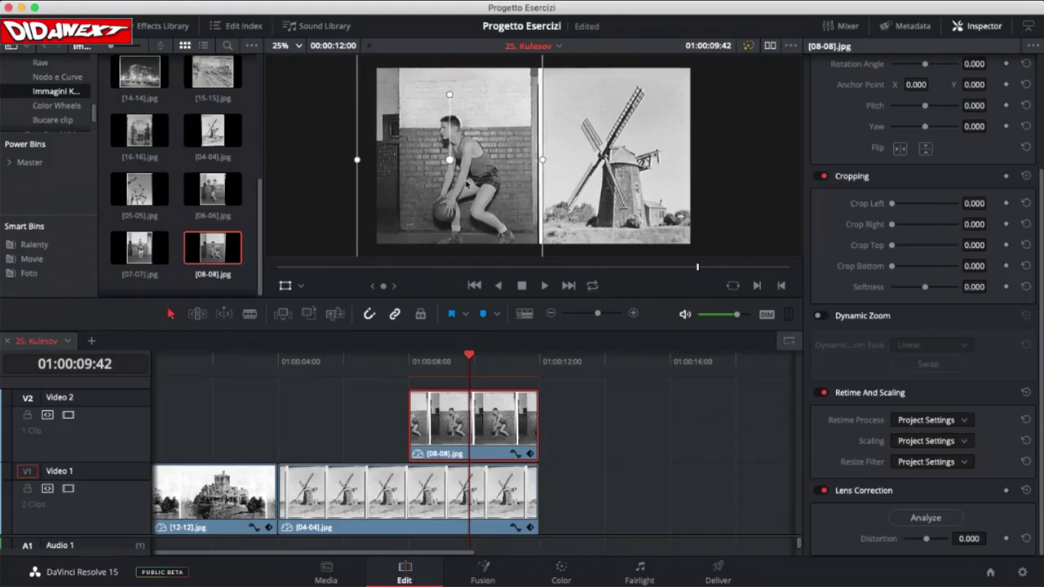
pyautogui.click(298, 289)
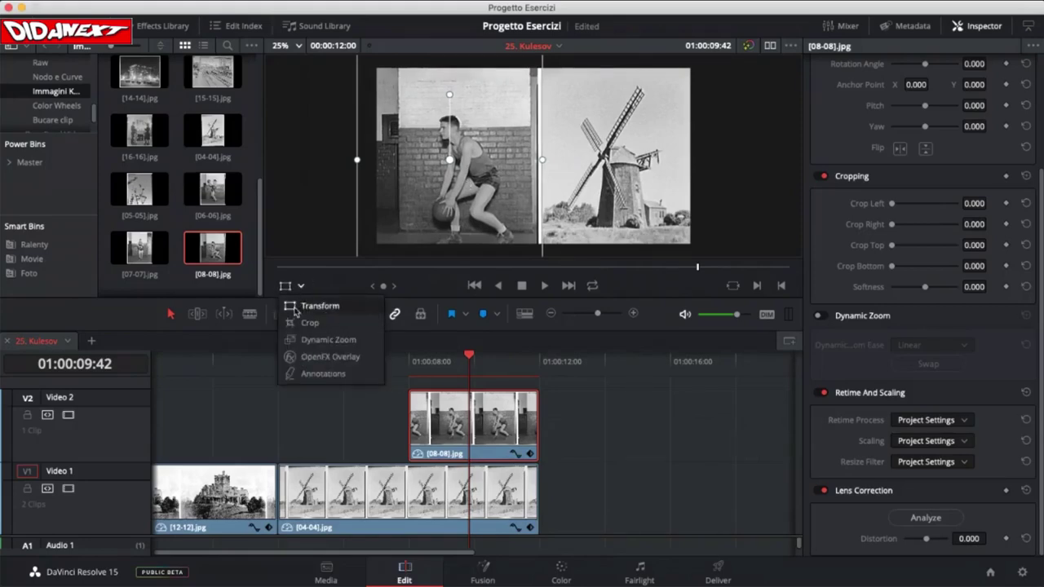
pyautogui.click(314, 233)
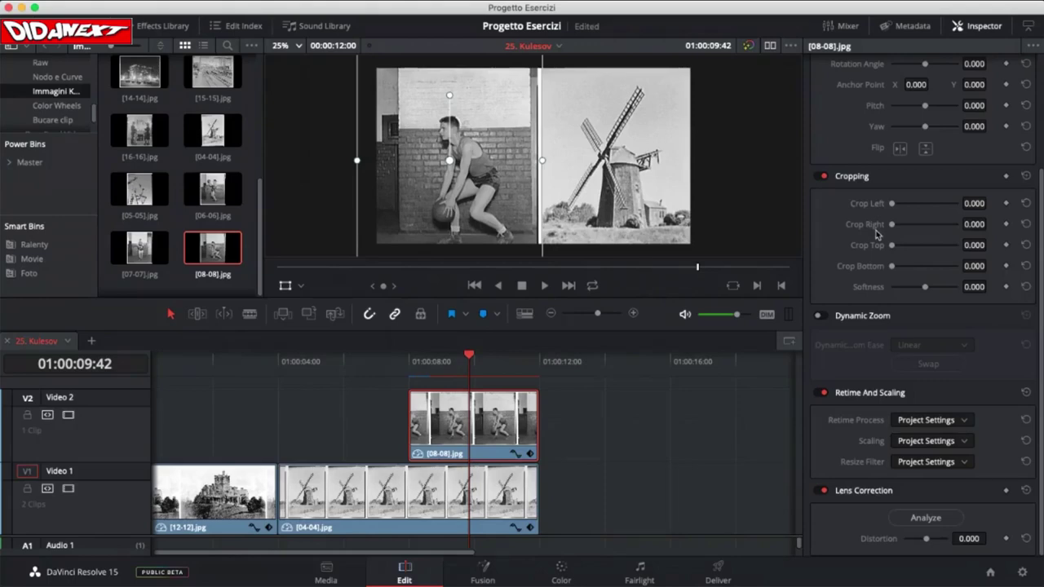
pyautogui.scroll(4, 877, 234)
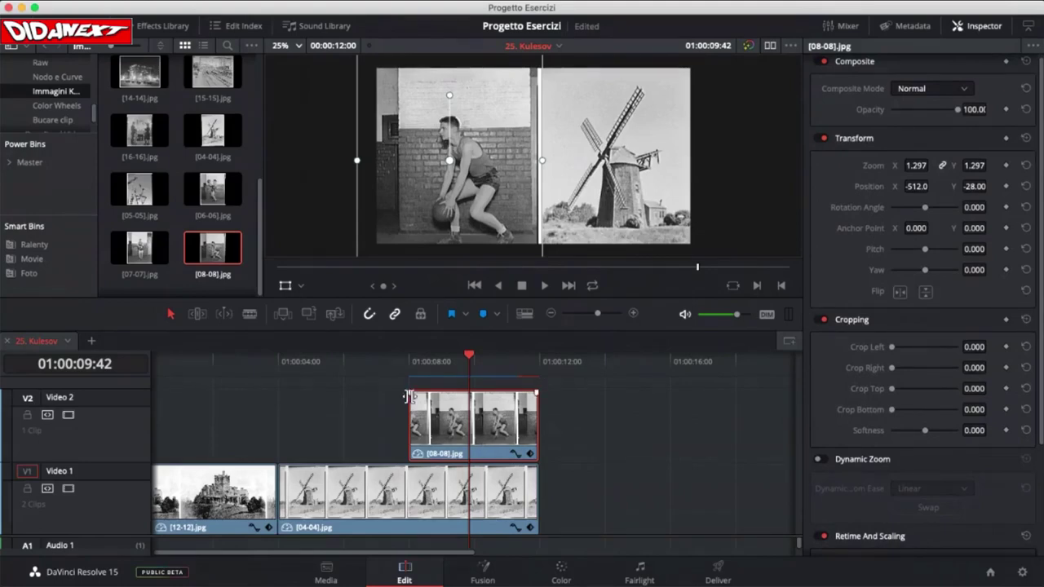
# - Add a short fade-in and fade-out to the basketball clip on Video 2 and play it back from 01:00:08:00
pyautogui.moveTo(410, 393); pyautogui.dragTo(410, 393)
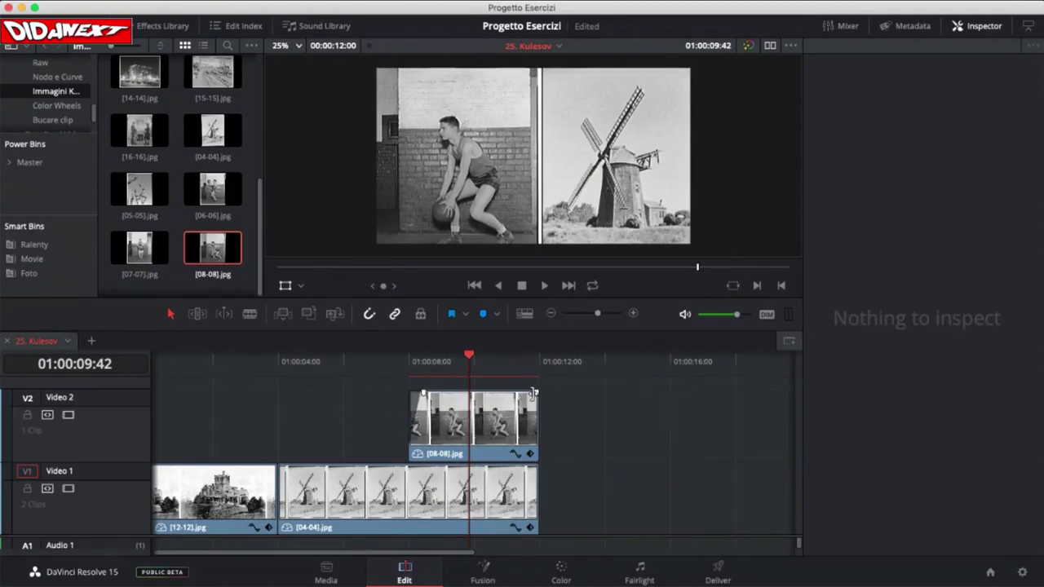
pyautogui.moveTo(537, 393); pyautogui.dragTo(507, 394)
pyautogui.moveTo(423, 393); pyautogui.dragTo(433, 393)
pyautogui.moveTo(509, 393); pyautogui.dragTo(509, 393)
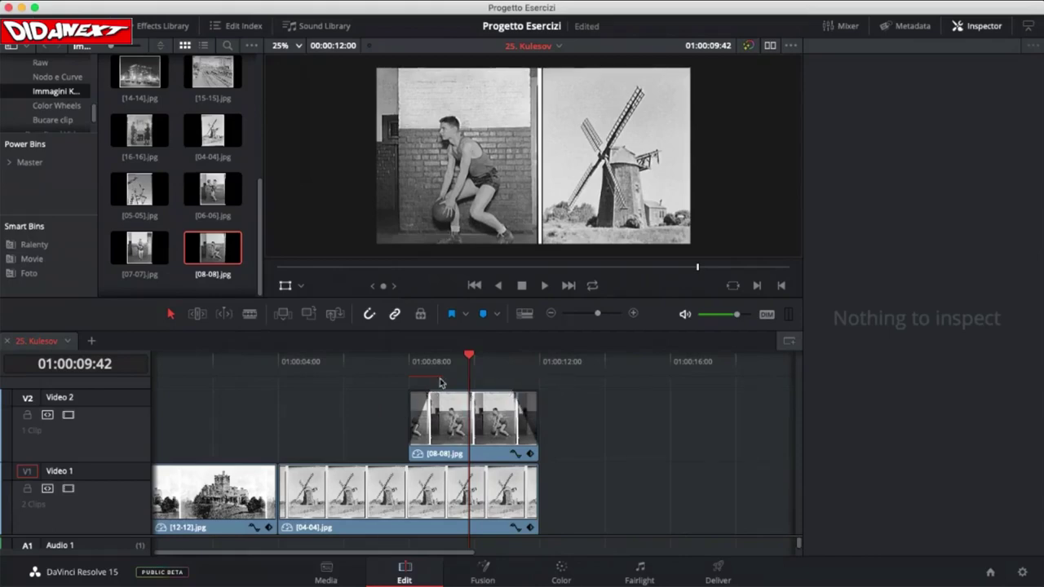
pyautogui.moveTo(459, 363); pyautogui.dragTo(404, 367)
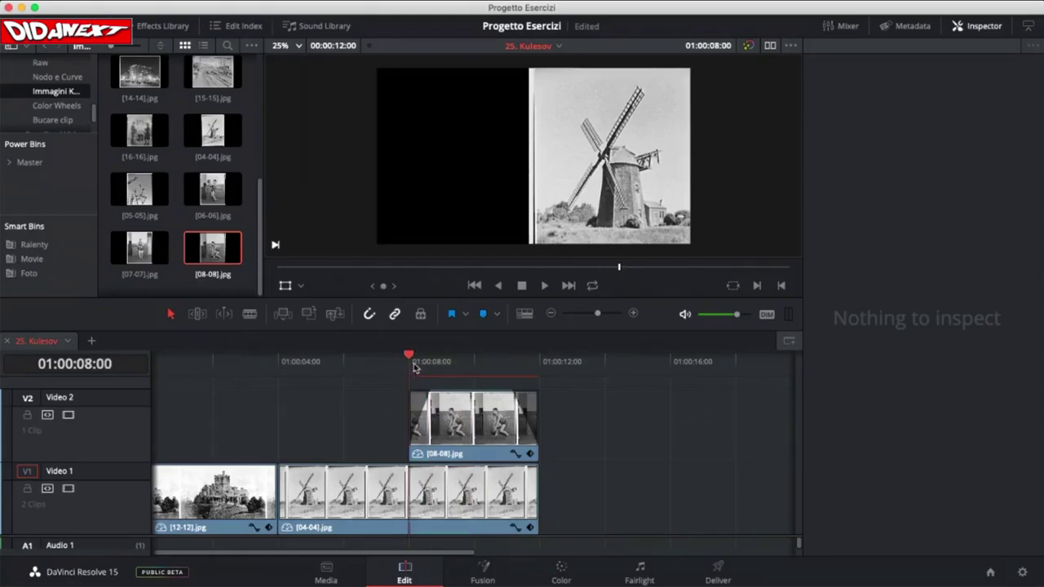
pyautogui.hscroll(1, 417, 367)
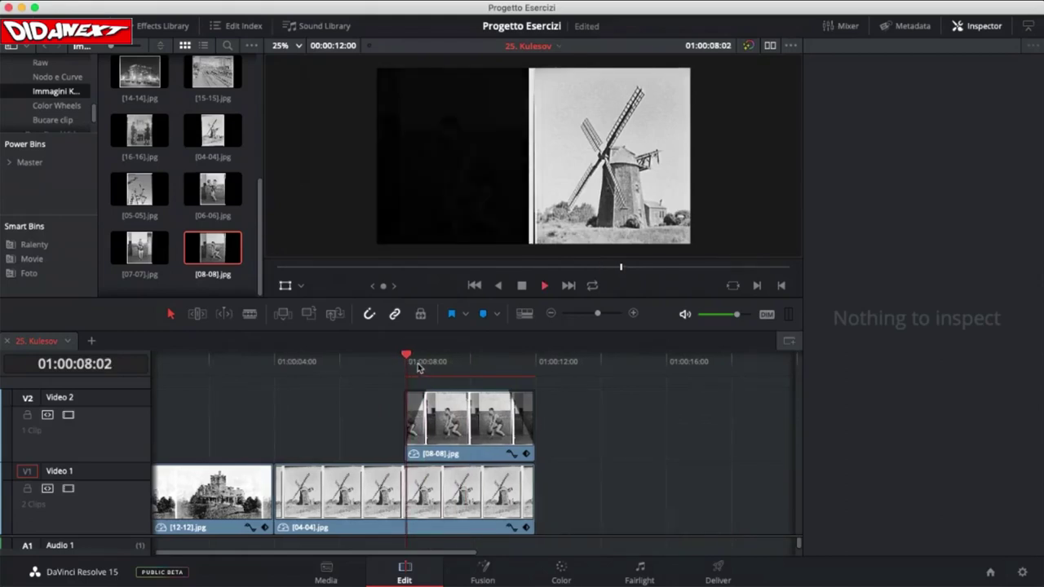
pyautogui.press('space')
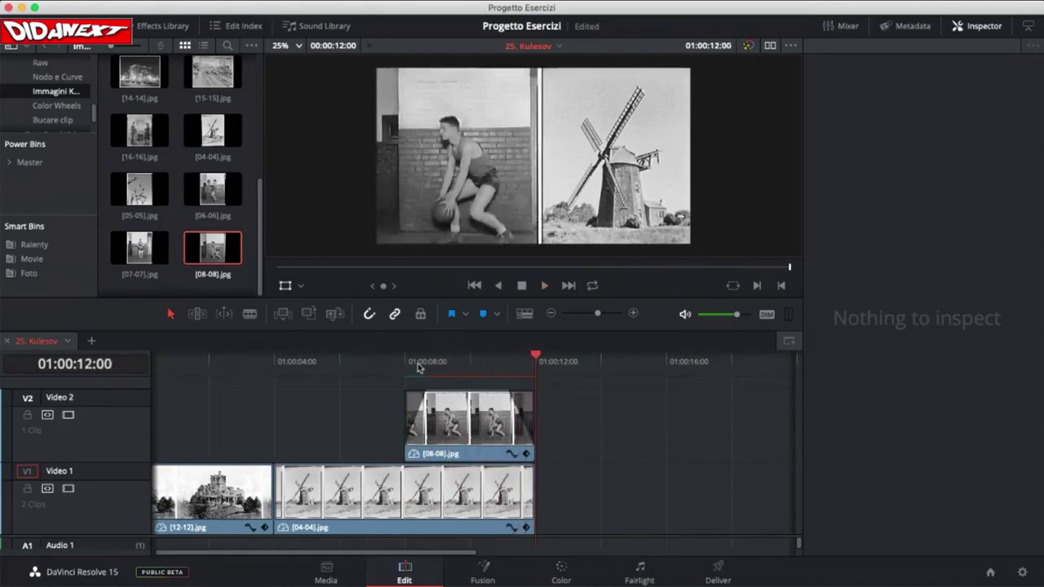
# - Lengthen the basketball clip's fade-in and fade-out and play back the dissolve beside the windmill
pyautogui.moveTo(531, 400); pyautogui.dragTo(487, 394)
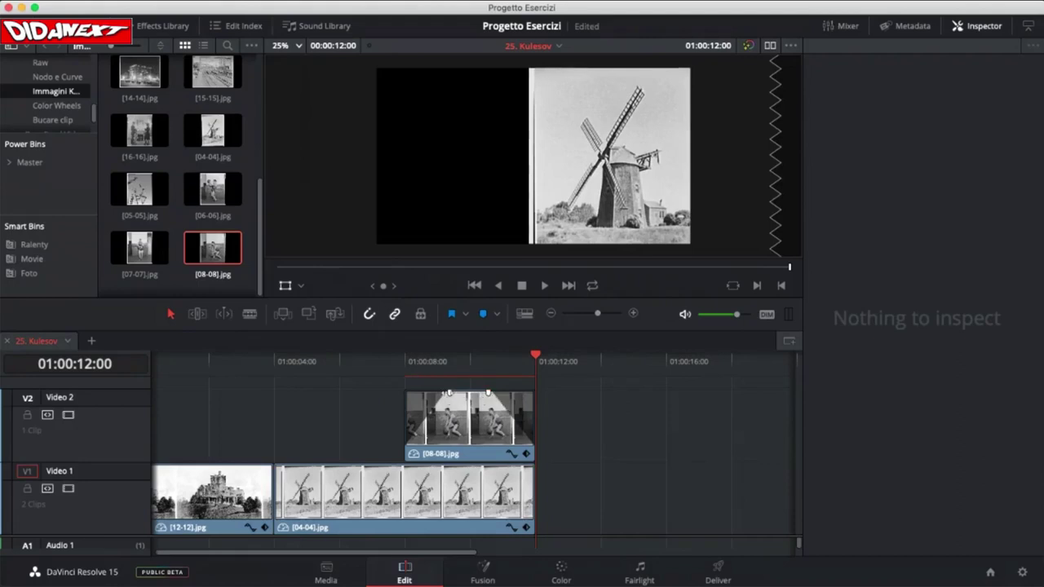
pyautogui.click(353, 360)
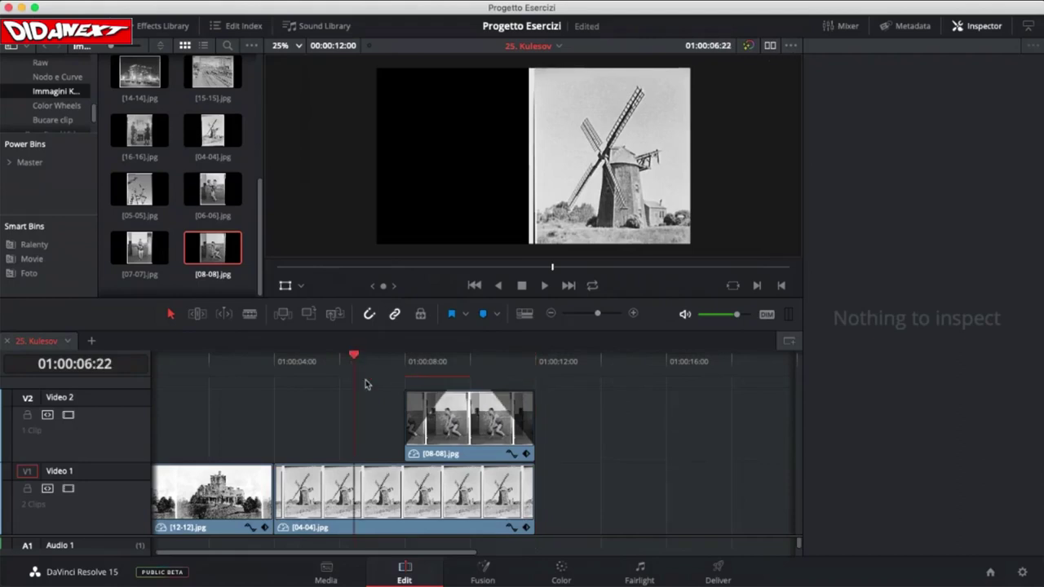
pyautogui.moveTo(353, 360)
pyautogui.mouseDown()
pyautogui.moveTo(153, 364)
pyautogui.moveTo(413, 366)
pyautogui.mouseUp()
pyautogui.press('space')
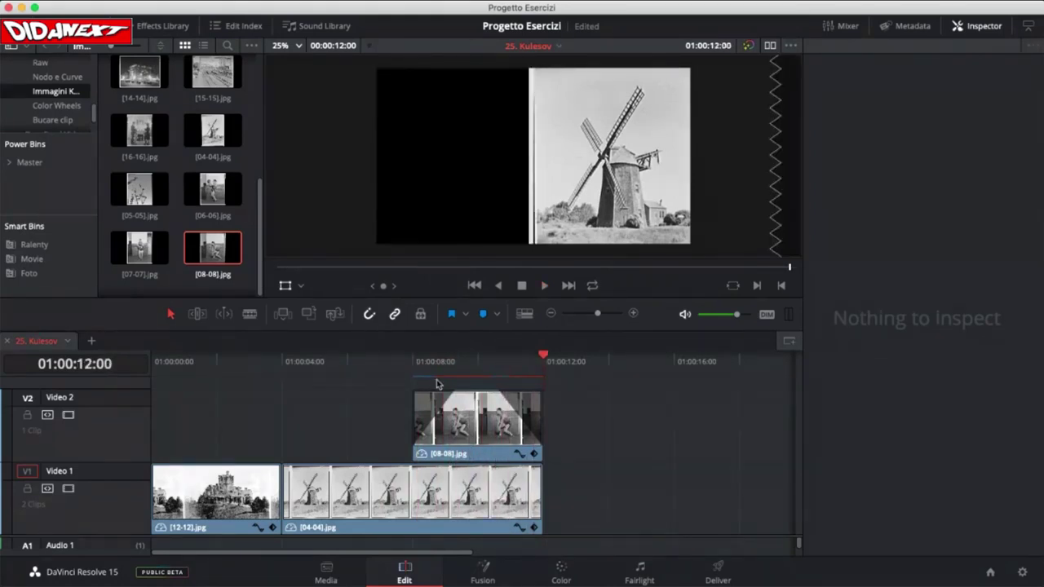
# - Extend the windmill clip to 01:00:13:49 and slide the basketball clip earlier on Video 2 so both its ends overlap the windmill
pyautogui.moveTo(537, 487); pyautogui.dragTo(606, 484)
pyautogui.moveTo(496, 434); pyautogui.dragTo(460, 439)
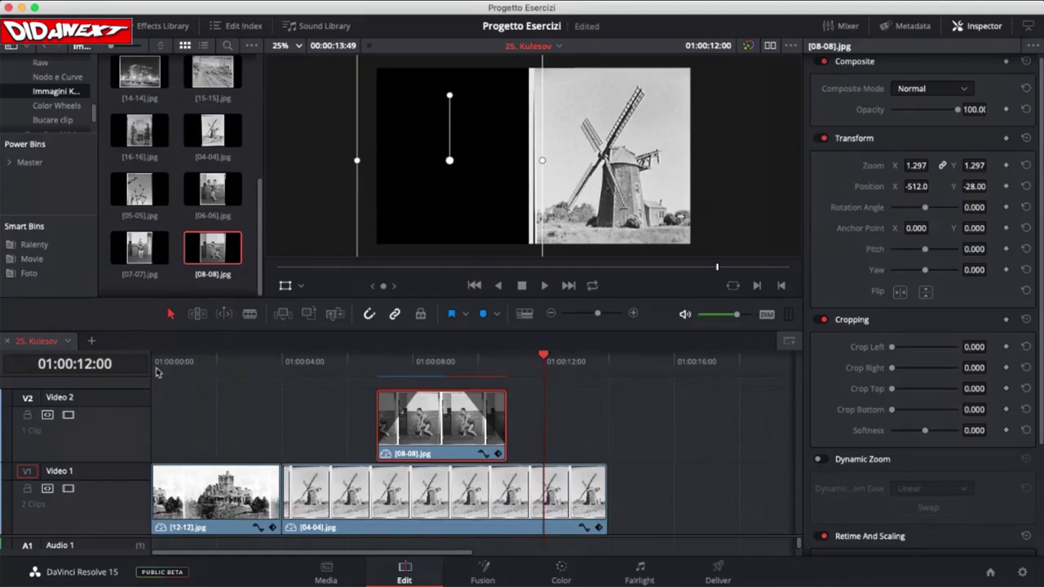
# - Play the sequence through the windmill section to review the basketball player fading in and out
pyautogui.press('Home')
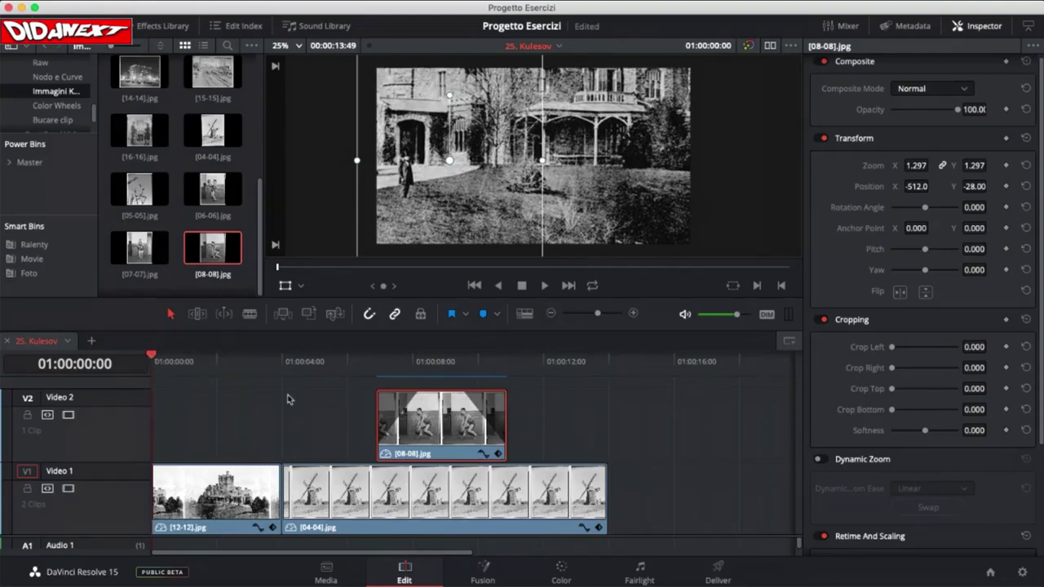
pyautogui.click(302, 399)
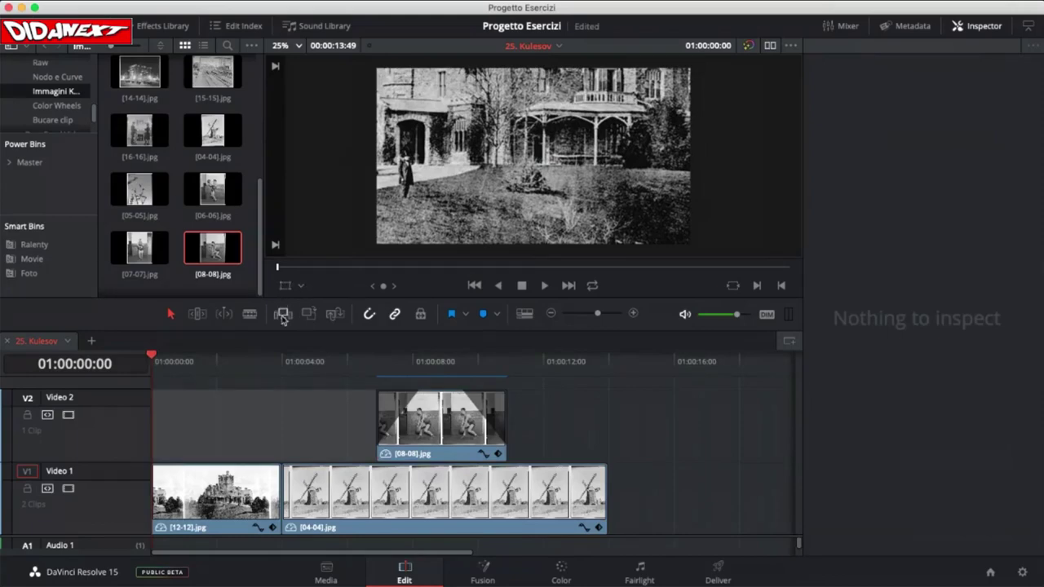
pyautogui.moveTo(150, 358); pyautogui.dragTo(337, 356)
pyautogui.press('space')
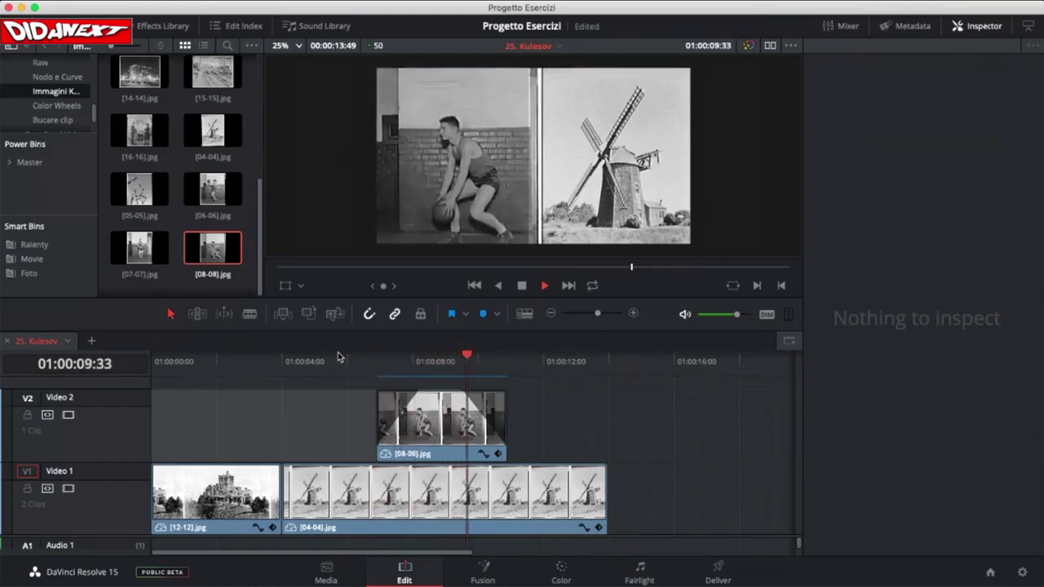
pyautogui.press('space')
# - At 01:00:08:39 with the viewer at 12.5%, scale the basketball image to about 1.390 and reposition it to about X -536, Y 44
pyautogui.click(445, 424)
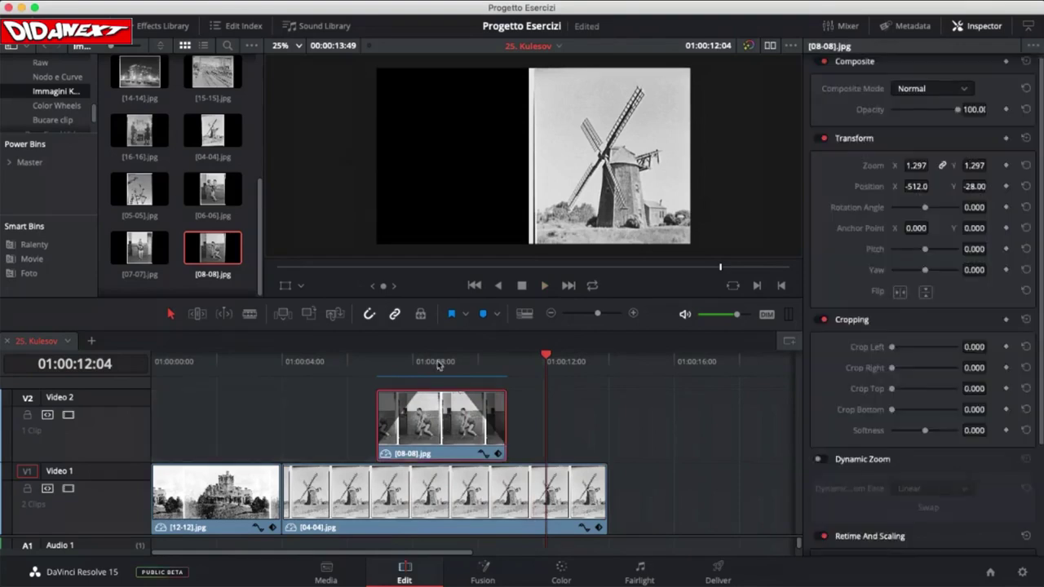
pyautogui.click(438, 363)
pyautogui.click(283, 288)
pyautogui.click(293, 46)
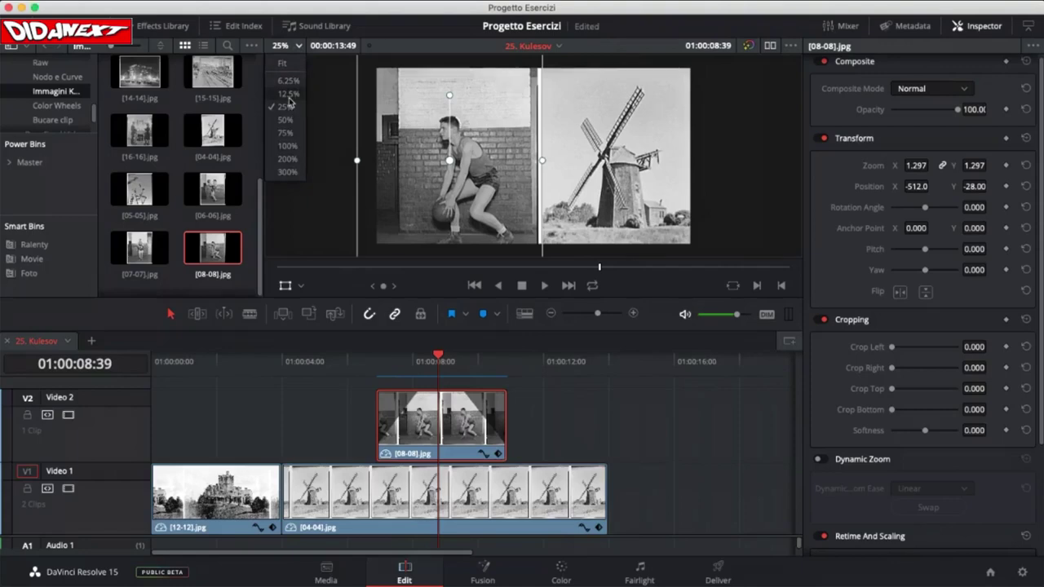
pyautogui.click(289, 95)
pyautogui.moveTo(445, 101)
pyautogui.mouseDown()
pyautogui.moveTo(460, 112)
pyautogui.moveTo(441, 97)
pyautogui.mouseUp()
pyautogui.moveTo(491, 159); pyautogui.dragTo(489, 153)
# - Crop the basketball image on all four sides to about left 207, right 74.5, top 189 and bottom 125.6
pyautogui.click(301, 286)
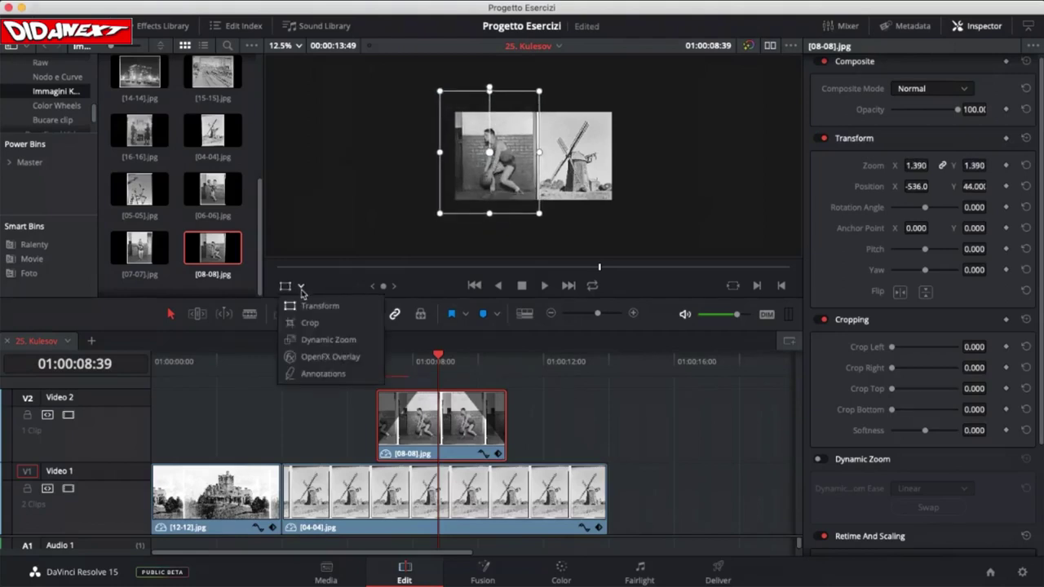
pyautogui.click(309, 323)
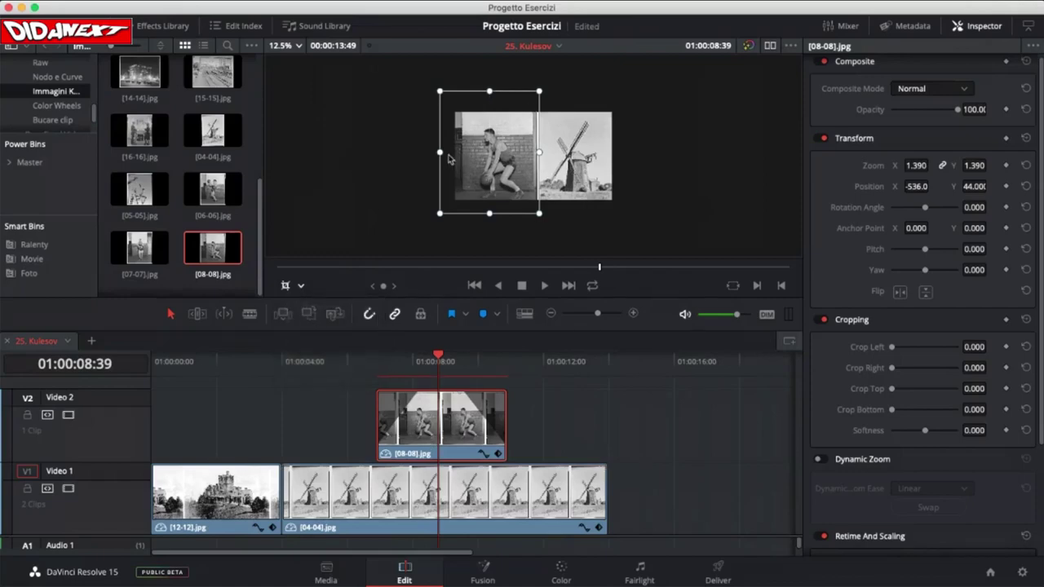
pyautogui.moveTo(441, 157); pyautogui.dragTo(461, 156)
pyautogui.moveTo(538, 153); pyautogui.dragTo(529, 160)
pyautogui.moveTo(495, 91); pyautogui.dragTo(496, 116)
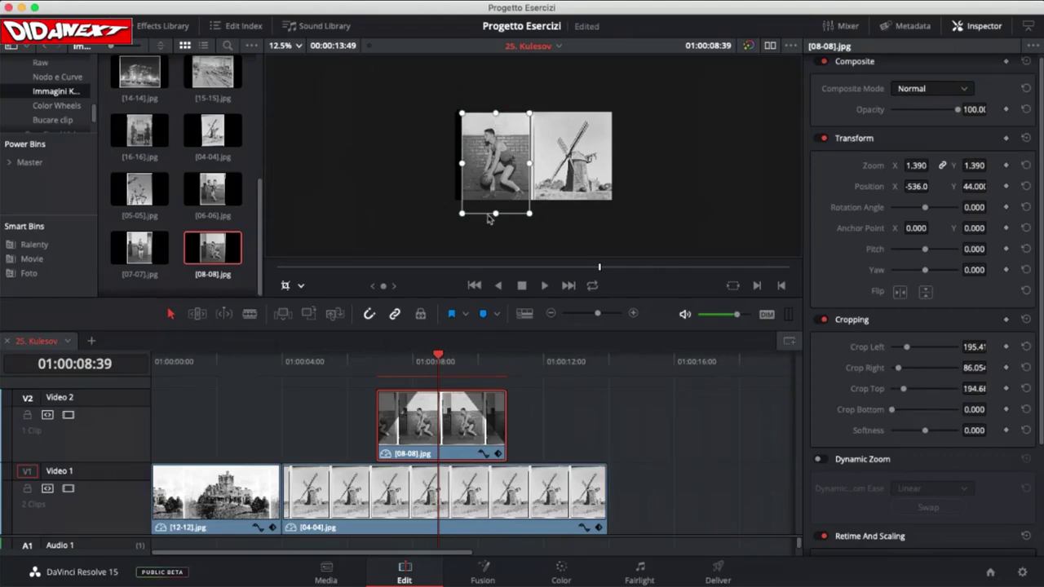
pyautogui.moveTo(494, 215); pyautogui.dragTo(502, 166)
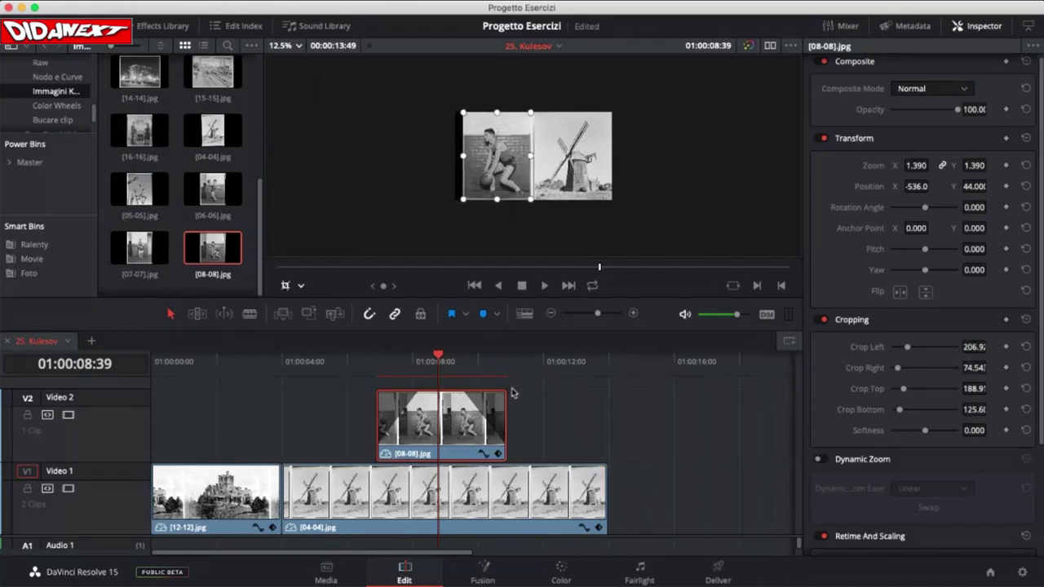
# - Fit the frame to the viewer and play the sequence from 01:00:01:37 through the basketball and windmill section
pyautogui.click(208, 362)
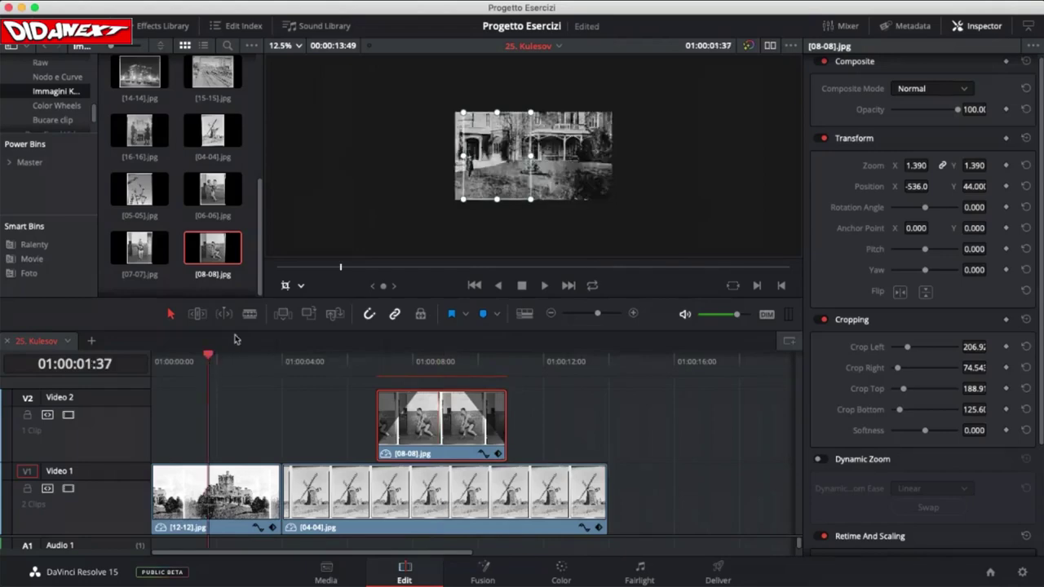
pyautogui.click(299, 46)
pyautogui.click(291, 65)
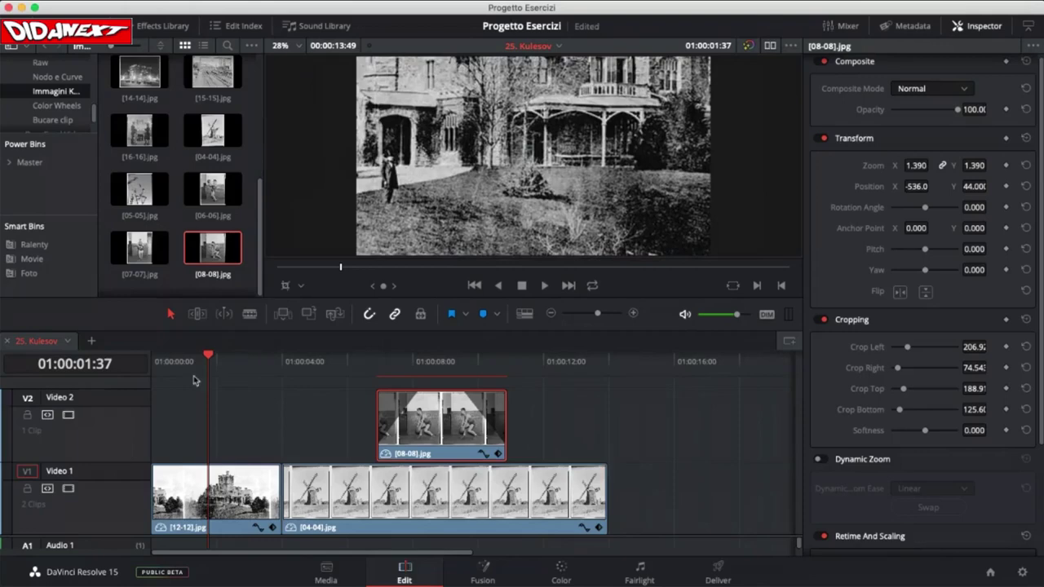
pyautogui.press('space')
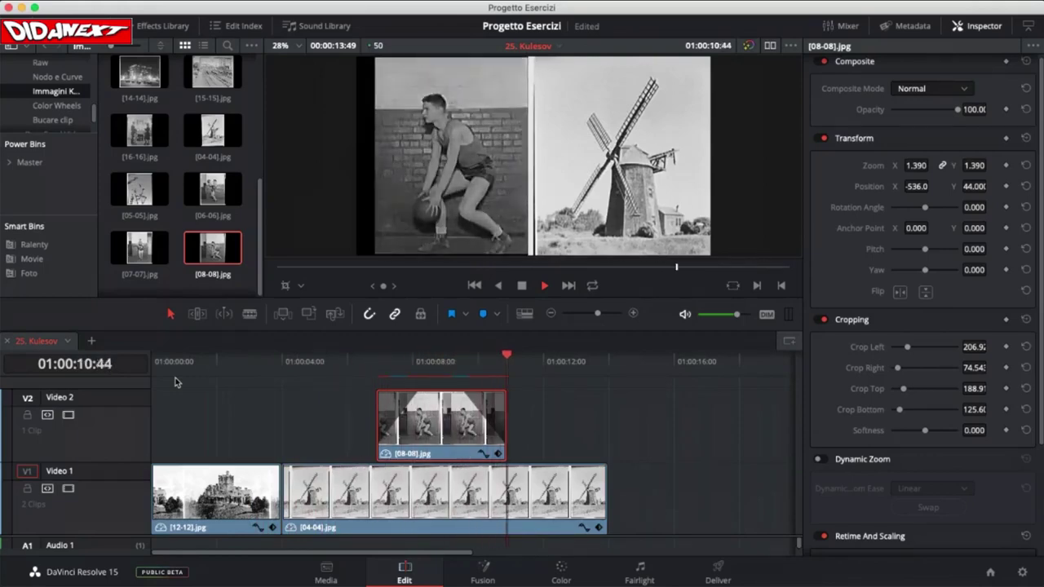
pyautogui.press('space')
# - Park at 01:00:07:46 on the side-by-side shot and apply 2.40 output blanking to the timeline
pyautogui.moveTo(410, 358)
pyautogui.mouseDown()
pyautogui.moveTo(401, 359)
pyautogui.moveTo(410, 359)
pyautogui.mouseUp()
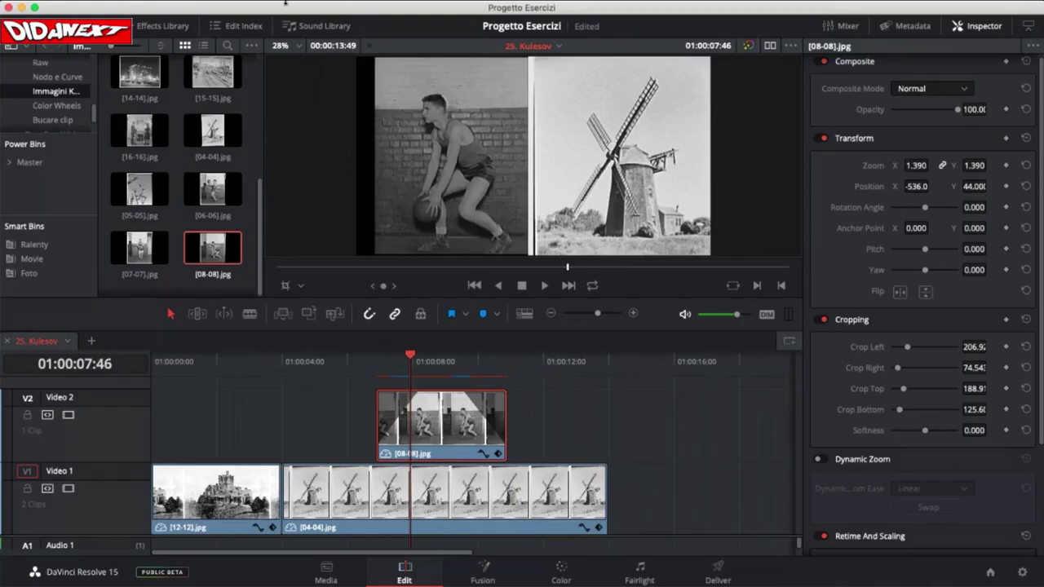
pyautogui.click(218, 10)
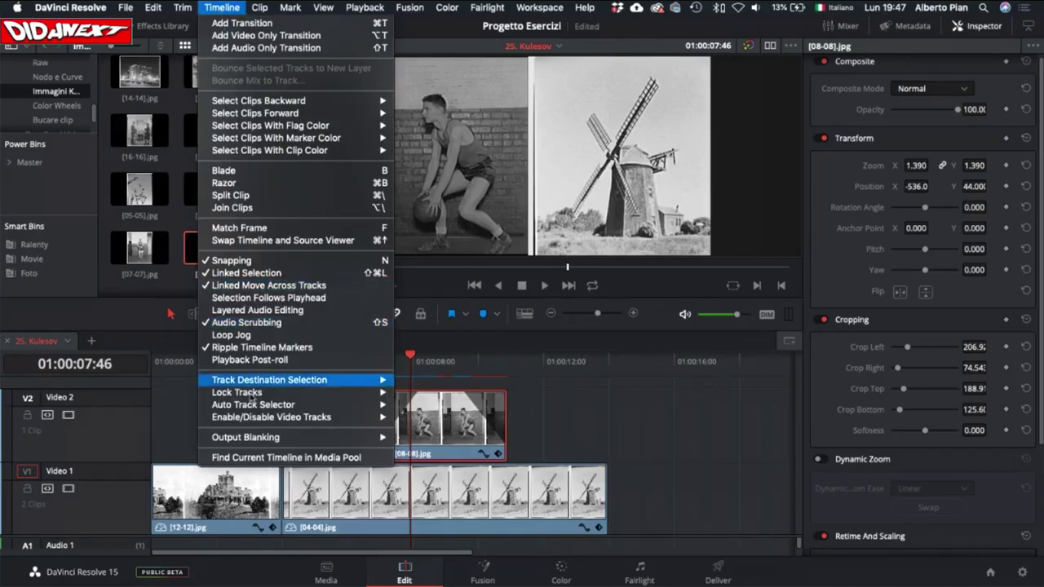
pyautogui.moveTo(252, 441)
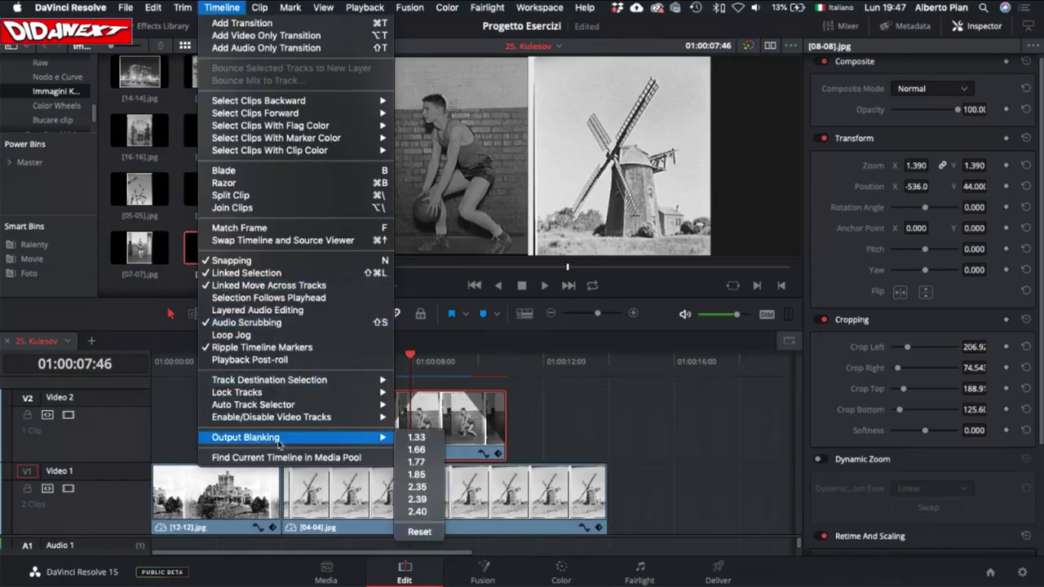
pyautogui.click(417, 511)
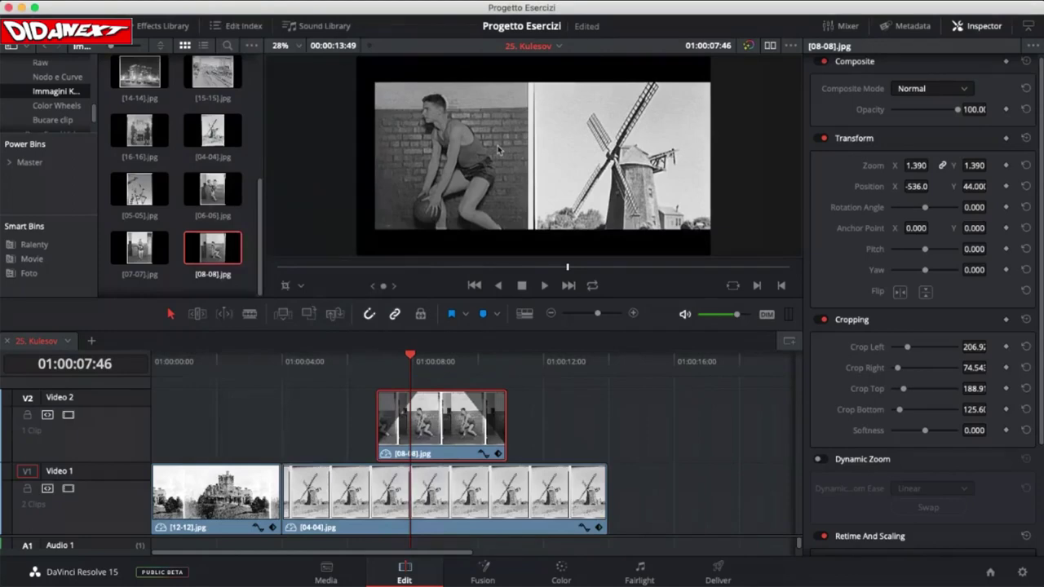
# - Play the sequence from the start into the side-by-side section to review it with the 2.40 blanking
pyautogui.click(157, 365)
pyautogui.press('space')
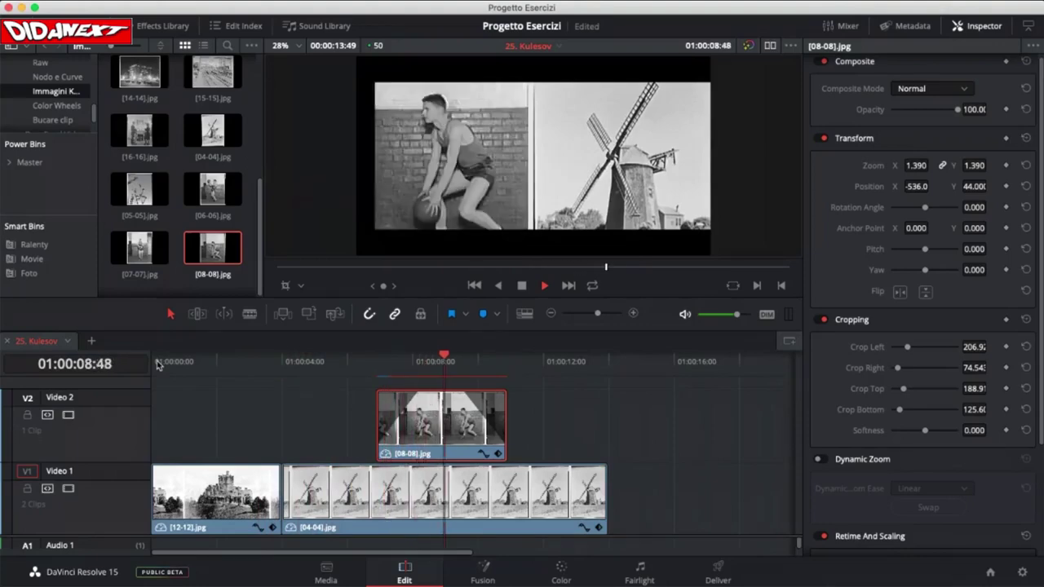
pyautogui.press('space')
pyautogui.click(416, 360)
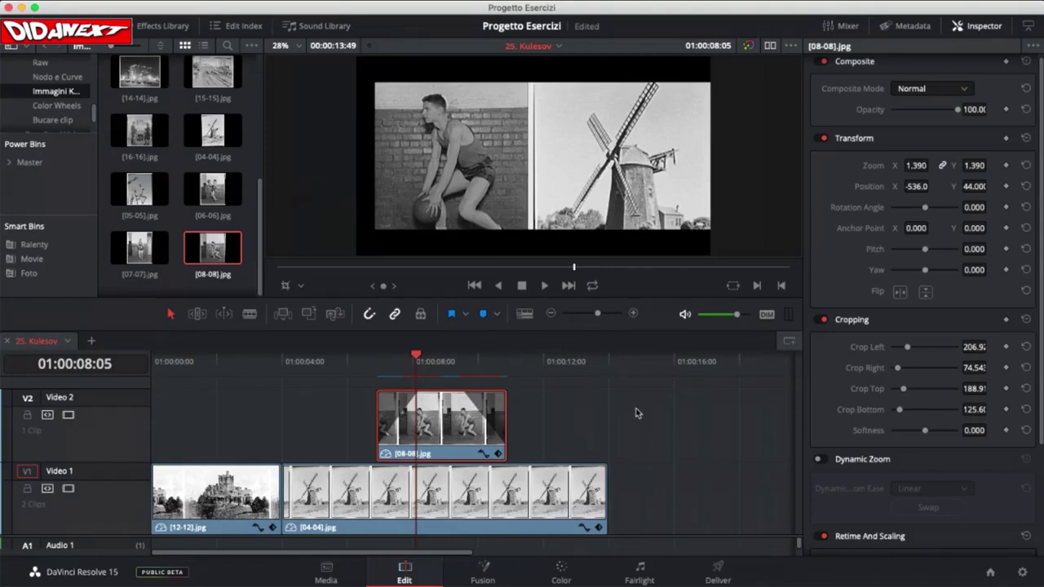
# - Scrub between the house, windmill and side-by-side shots to compare their widescreen compositions
pyautogui.click(209, 364)
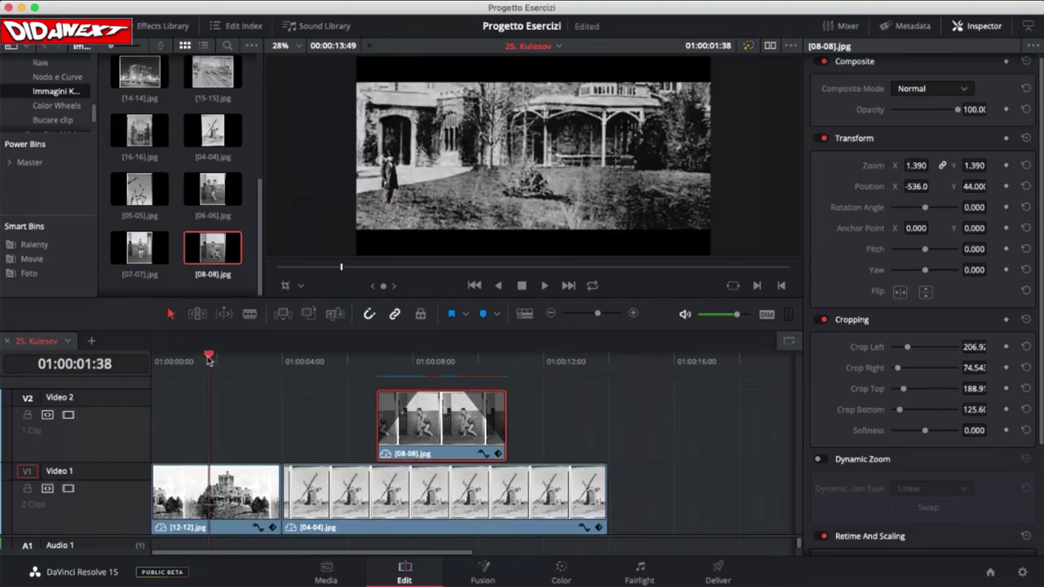
pyautogui.moveTo(208, 361); pyautogui.dragTo(441, 356)
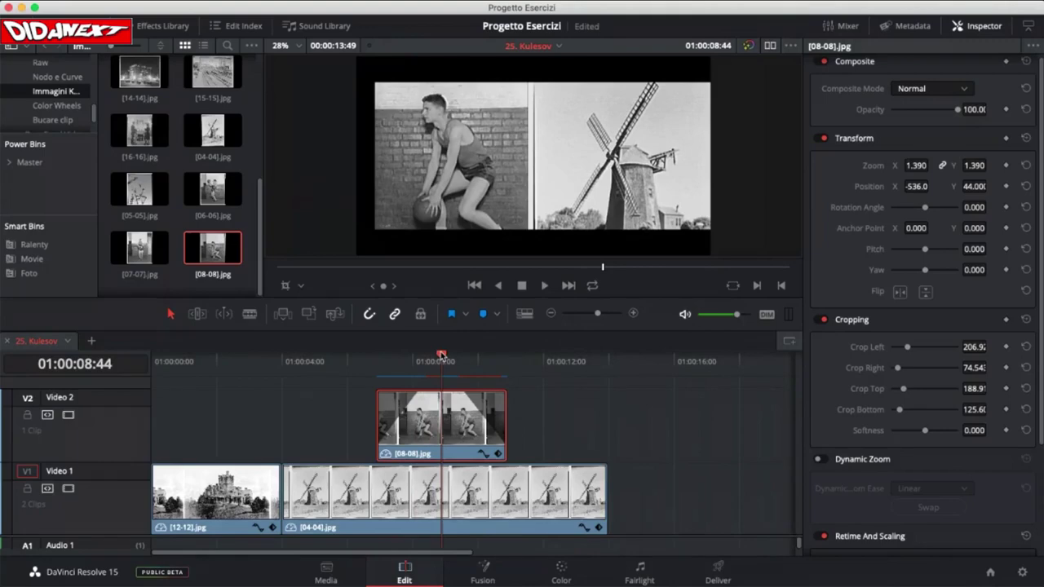
pyautogui.moveTo(441, 357); pyautogui.dragTo(441, 357)
pyautogui.moveTo(441, 356); pyautogui.dragTo(238, 386)
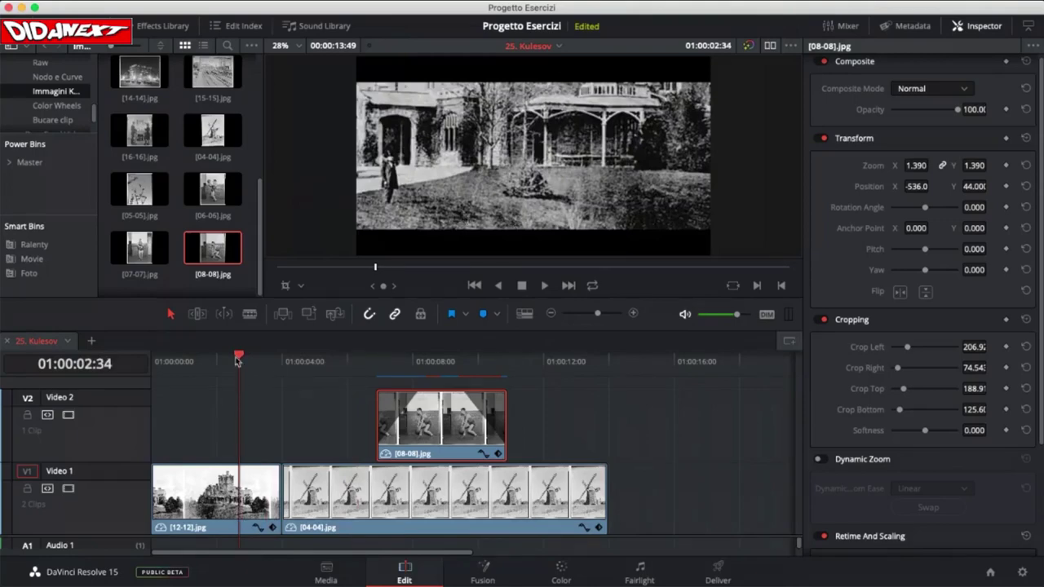
pyautogui.moveTo(238, 359); pyautogui.dragTo(321, 364)
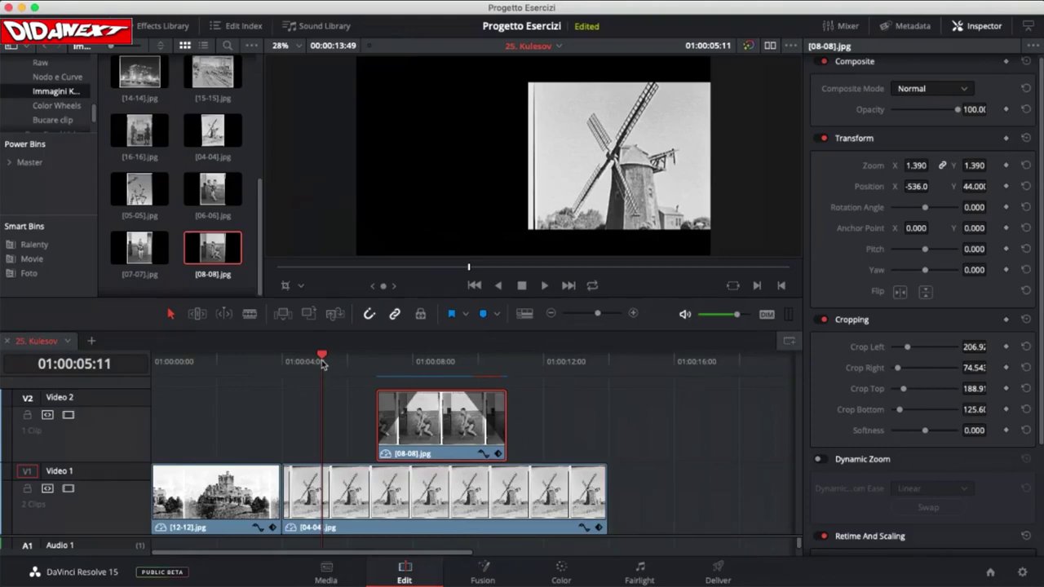
# - Preview the family image [16-16].jpg and append it to Video 1 right after the windmill clip at 01:00:13:49
pyautogui.moveTo(321, 360); pyautogui.dragTo(602, 363)
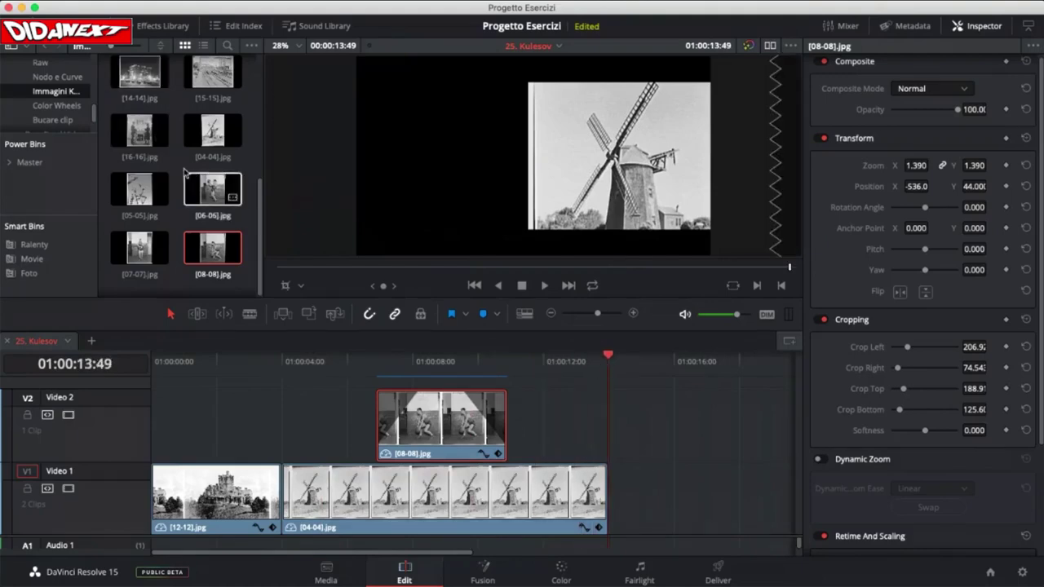
pyautogui.click(149, 138)
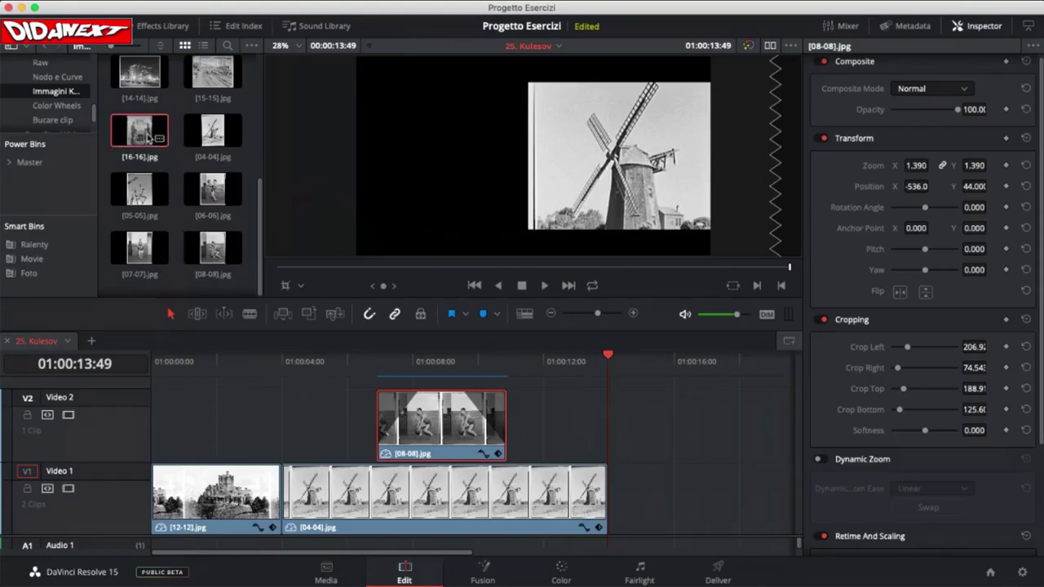
pyautogui.doubleClick(148, 138)
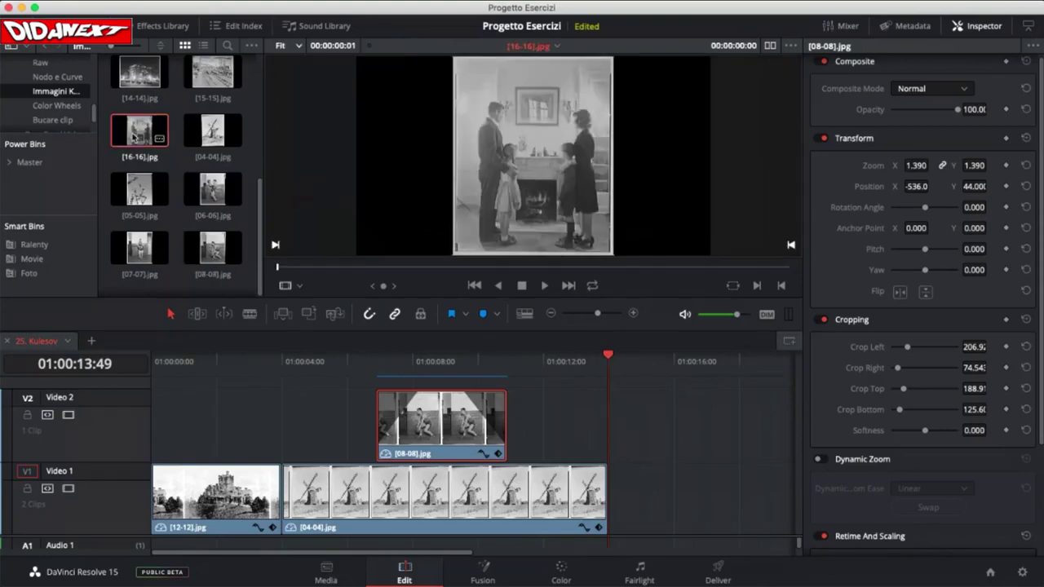
pyautogui.moveTo(135, 137); pyautogui.dragTo(630, 501)
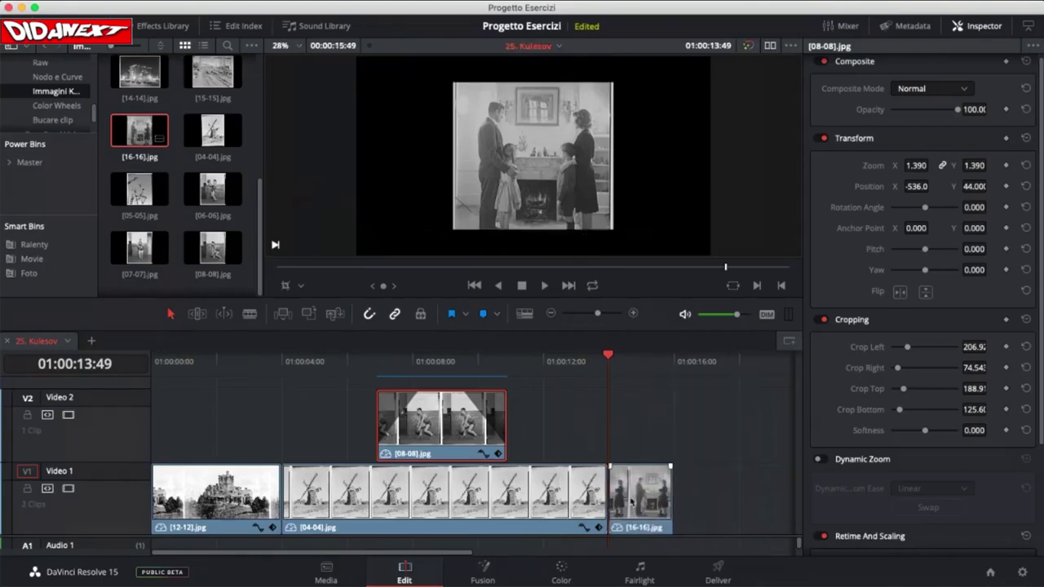
pyautogui.click(631, 361)
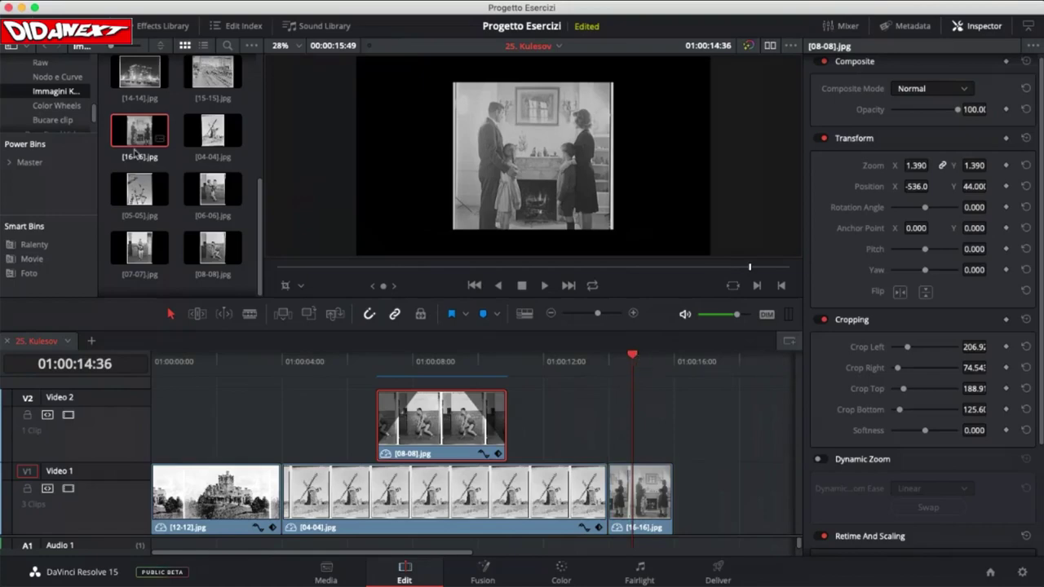
# - Add the dance hall image [10-10].jpg to Video 1 between the windmill clip and the family image, leaving no gaps
pyautogui.scroll(5, 169, 167)
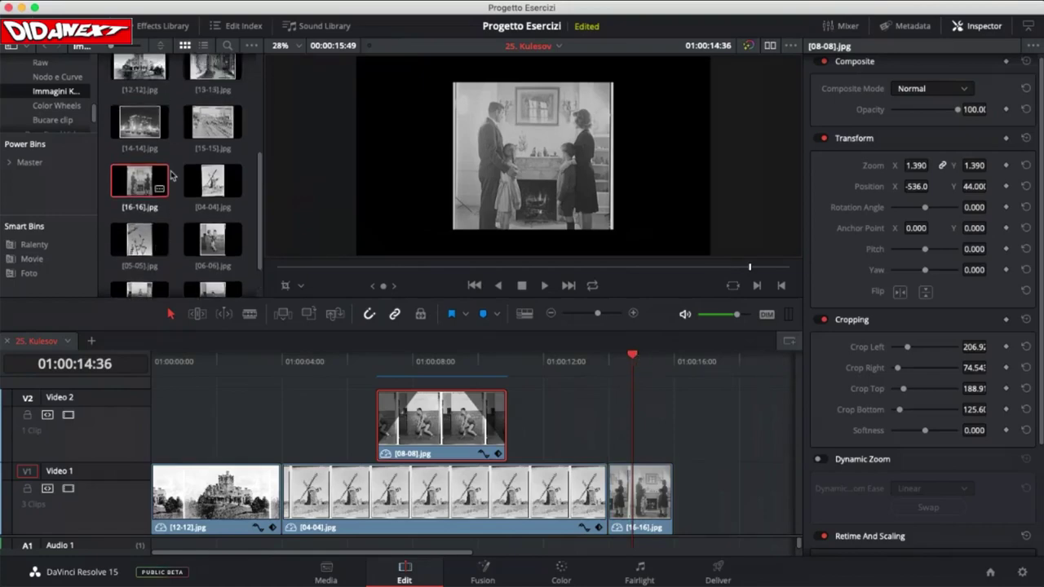
pyautogui.scroll(2, 172, 175)
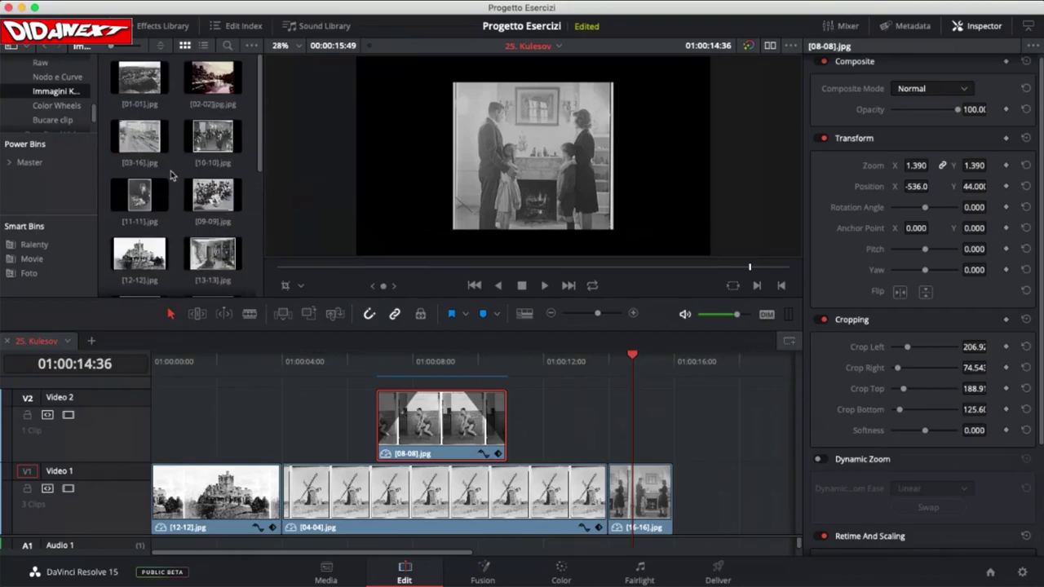
pyautogui.scroll(-7, 171, 175)
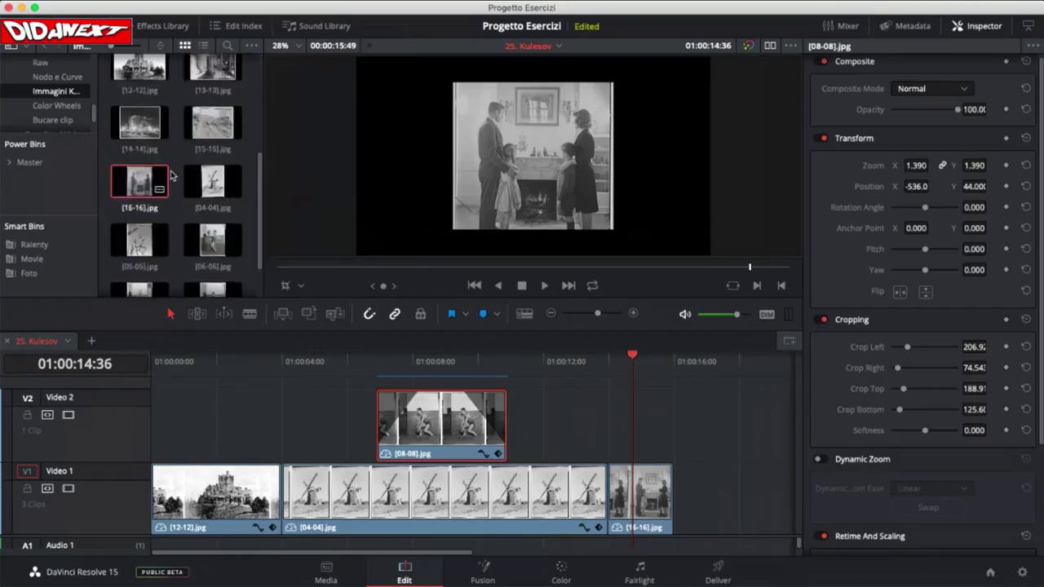
pyautogui.scroll(7, 171, 175)
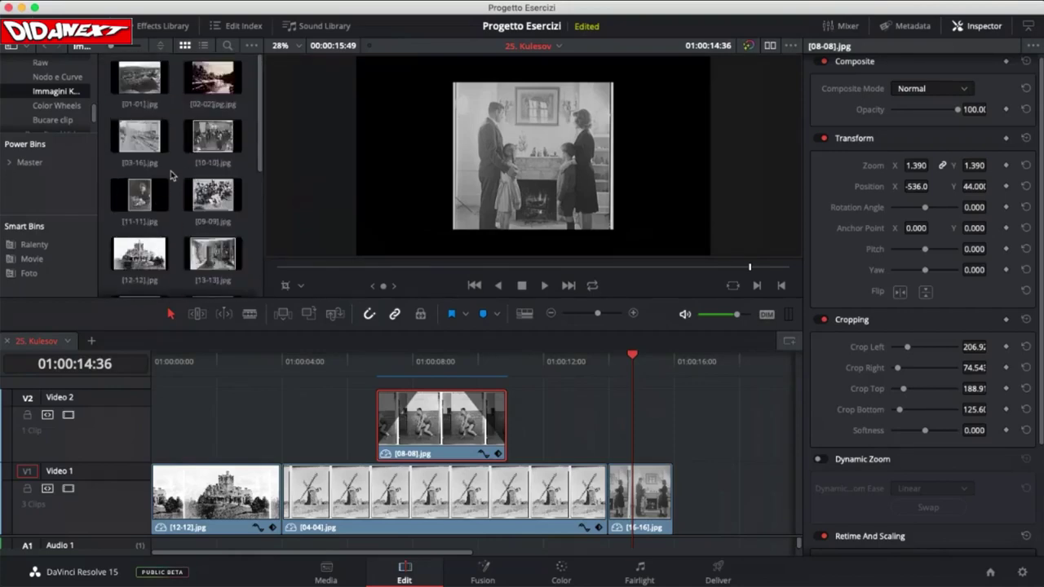
pyautogui.doubleClick(204, 138)
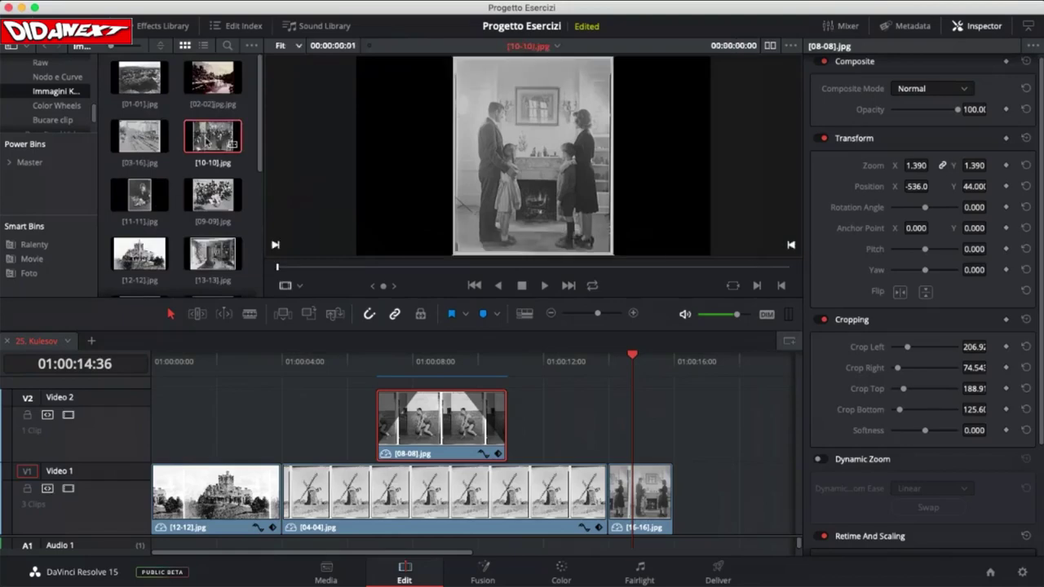
pyautogui.moveTo(207, 140); pyautogui.dragTo(725, 453)
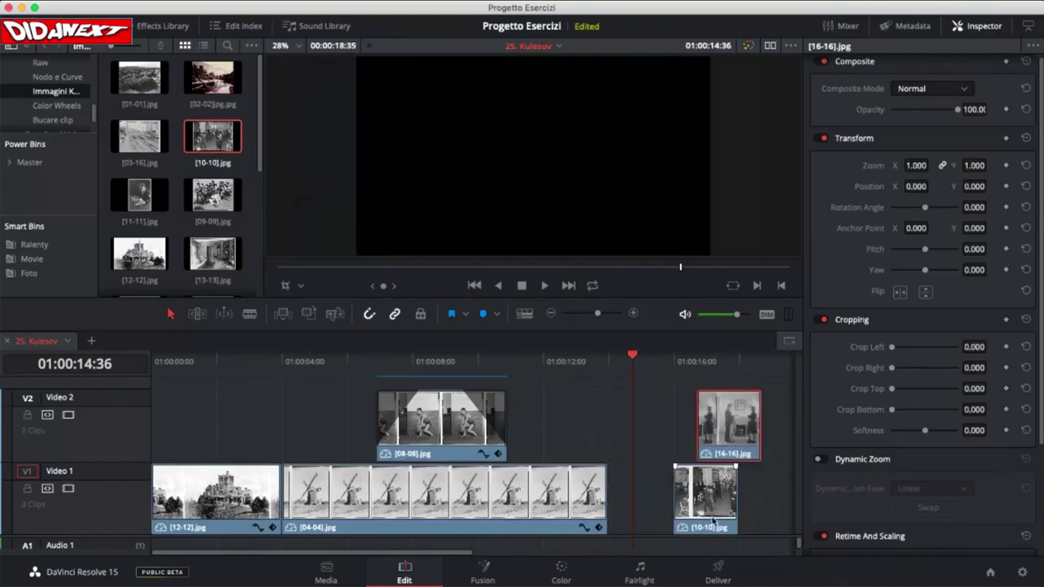
pyautogui.moveTo(708, 493); pyautogui.dragTo(645, 497)
pyautogui.moveTo(722, 426); pyautogui.dragTo(720, 480)
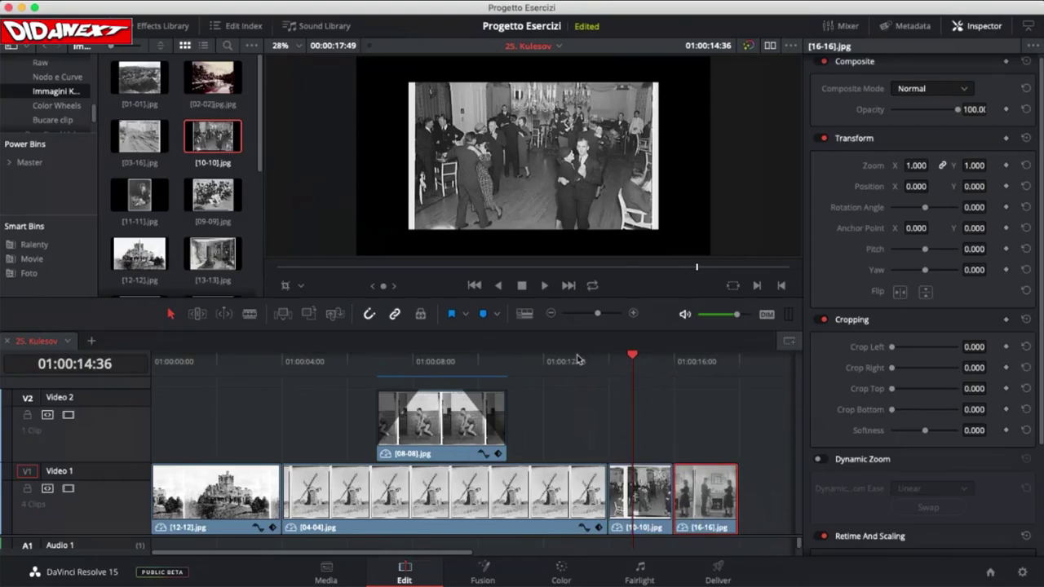
# - Place the waiter image [11-11].jpg on Video 1 between the windmill clip and the dance hall image
pyautogui.moveTo(574, 365); pyautogui.dragTo(645, 381)
pyautogui.click(140, 136)
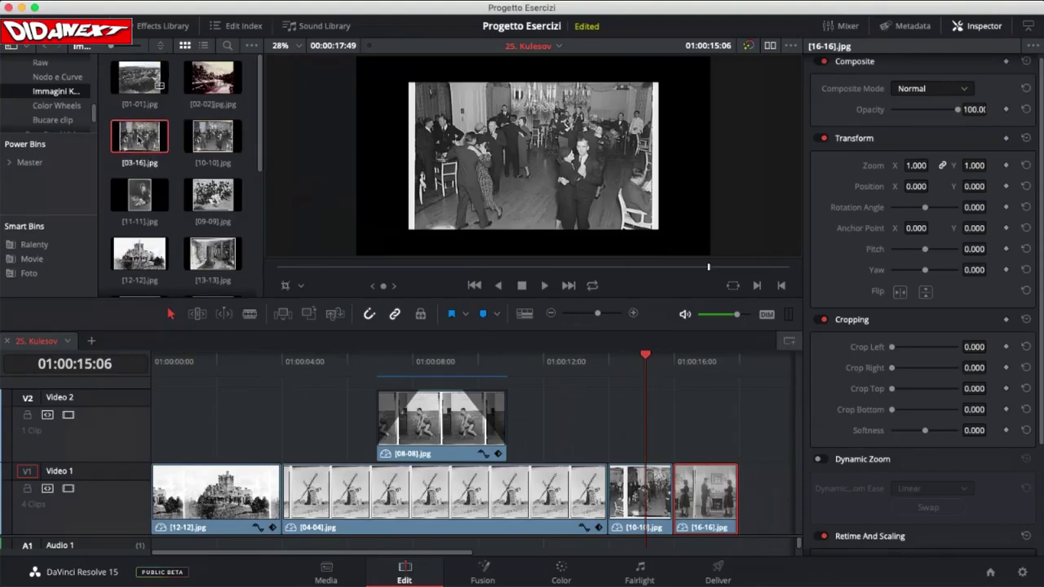
pyautogui.doubleClick(140, 145)
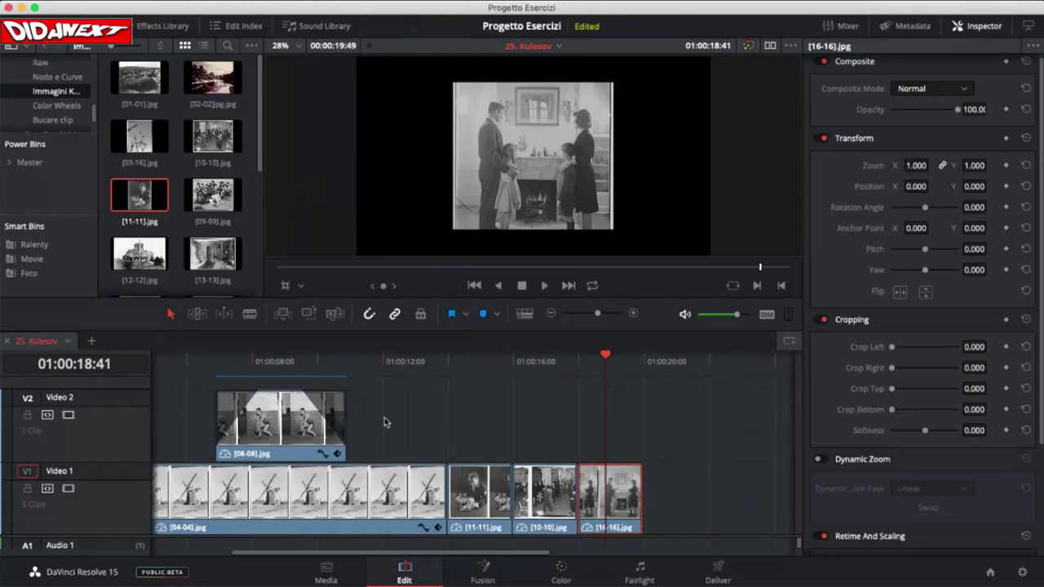
# - Hide the Inspector and scrub the sequence from its start to the waiter image at 01:00:14:37
pyautogui.hscroll(-3, 384, 418)
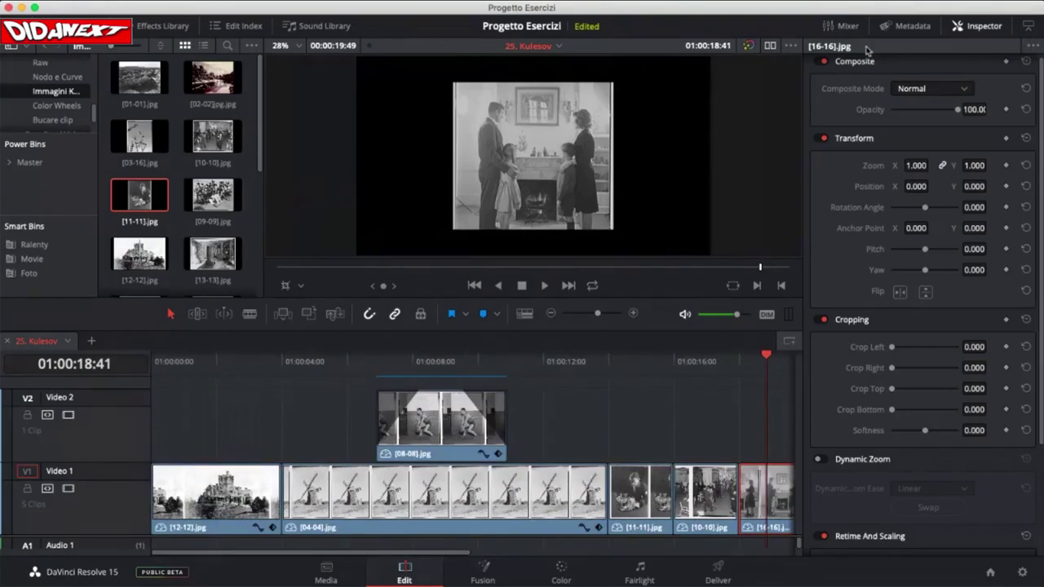
pyautogui.click(975, 28)
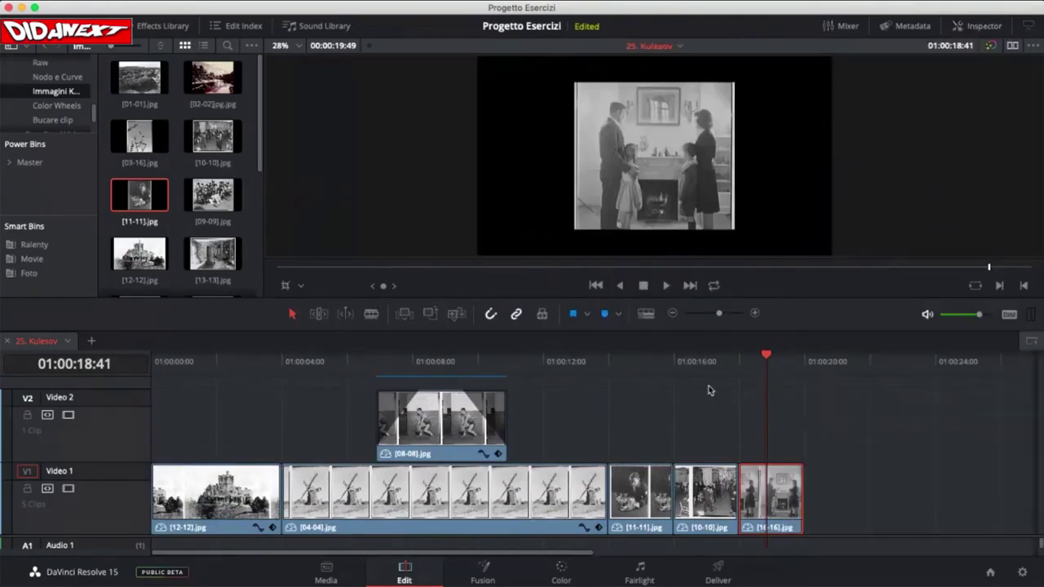
pyautogui.click(155, 361)
pyautogui.moveTo(155, 361); pyautogui.dragTo(633, 360)
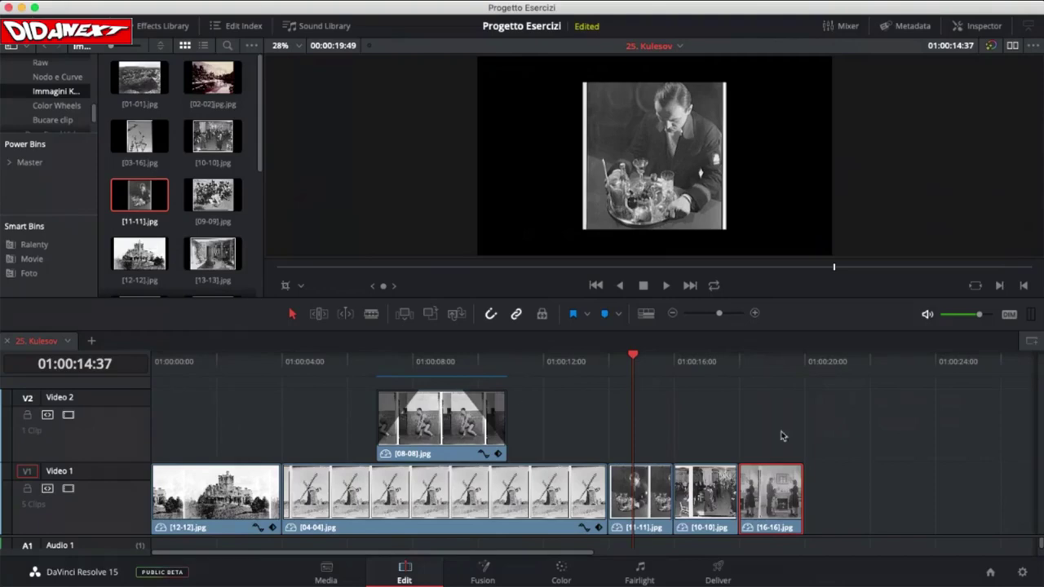
# - Shrink the editing window to uncover part of the desktop and switch to another open application
pyautogui.moveTo(1023, 563); pyautogui.dragTo(1008, 535)
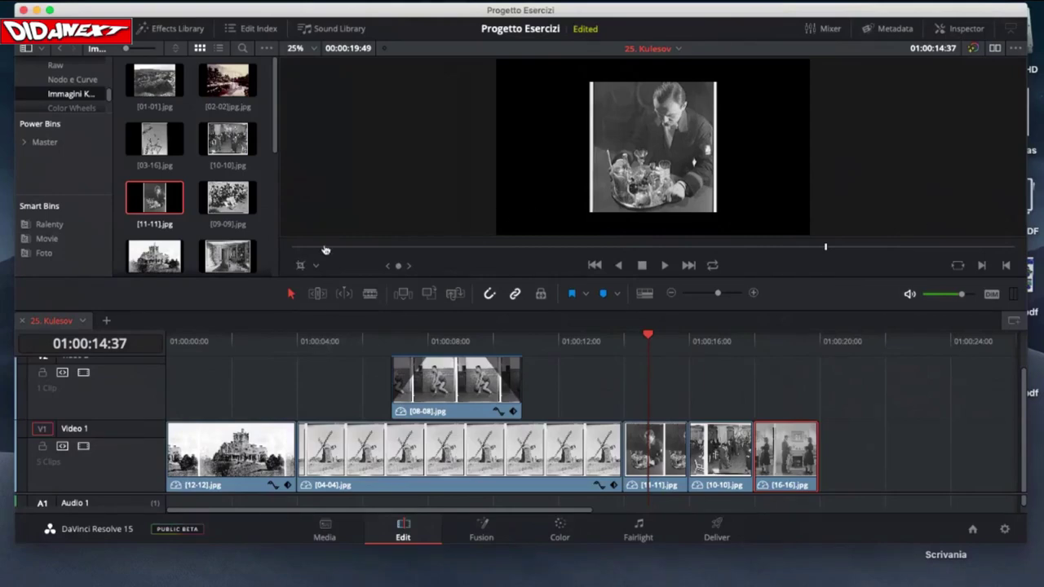
pyautogui.press('super+Tab')
pyautogui.press('super+Tab')
pyautogui.press('Escape')
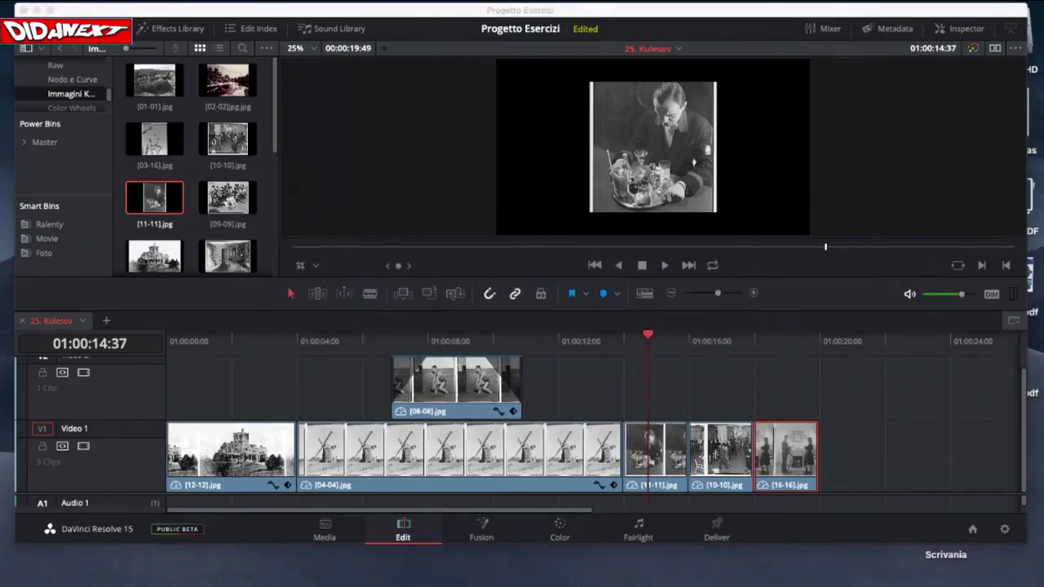
pyautogui.press('super+Tab')
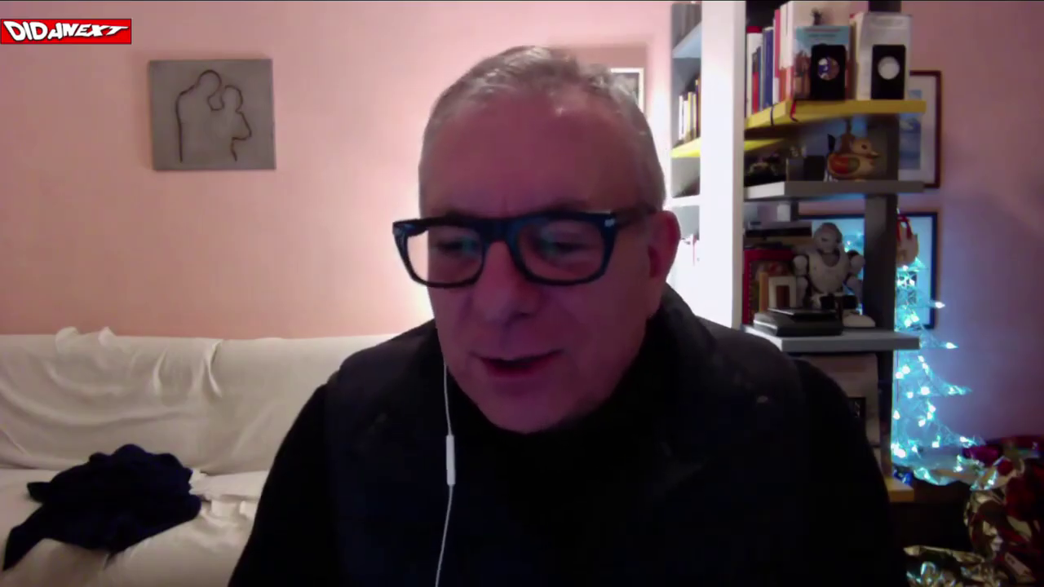